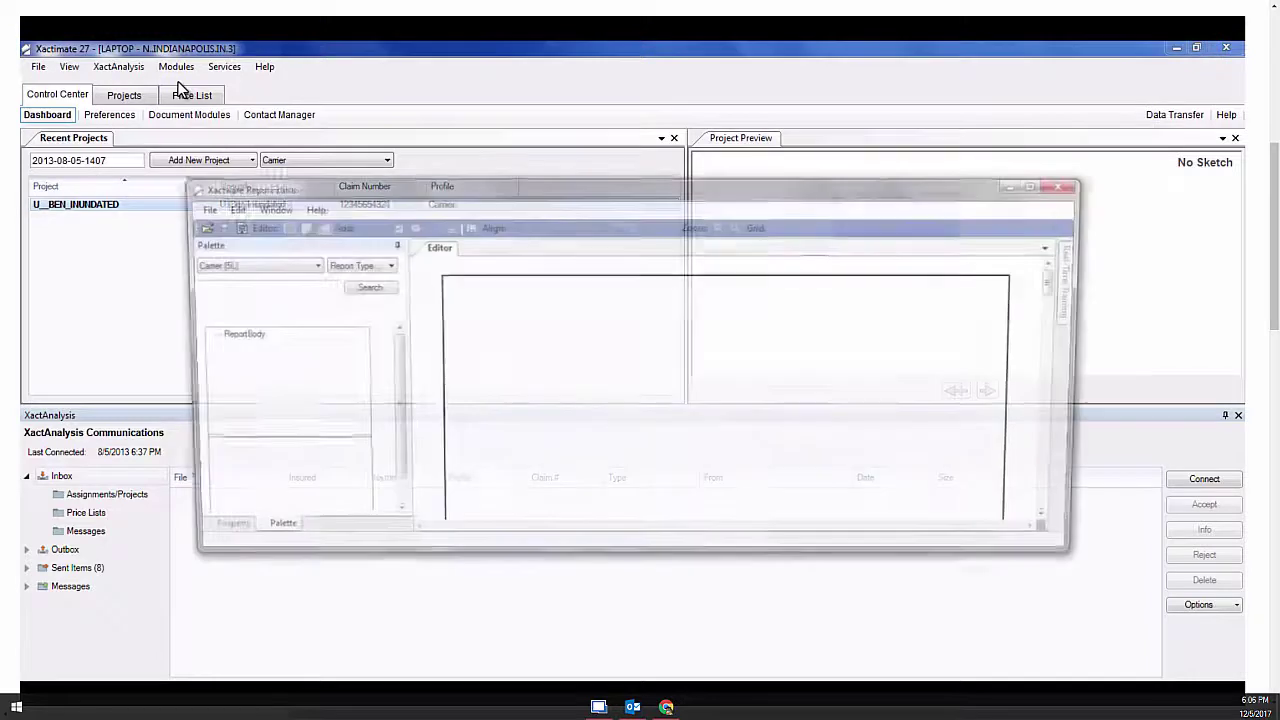
Maximize the Xactware Report Editor window opened from Xactimate 27
{"action": "double_click", "coordinate": [341, 190]}
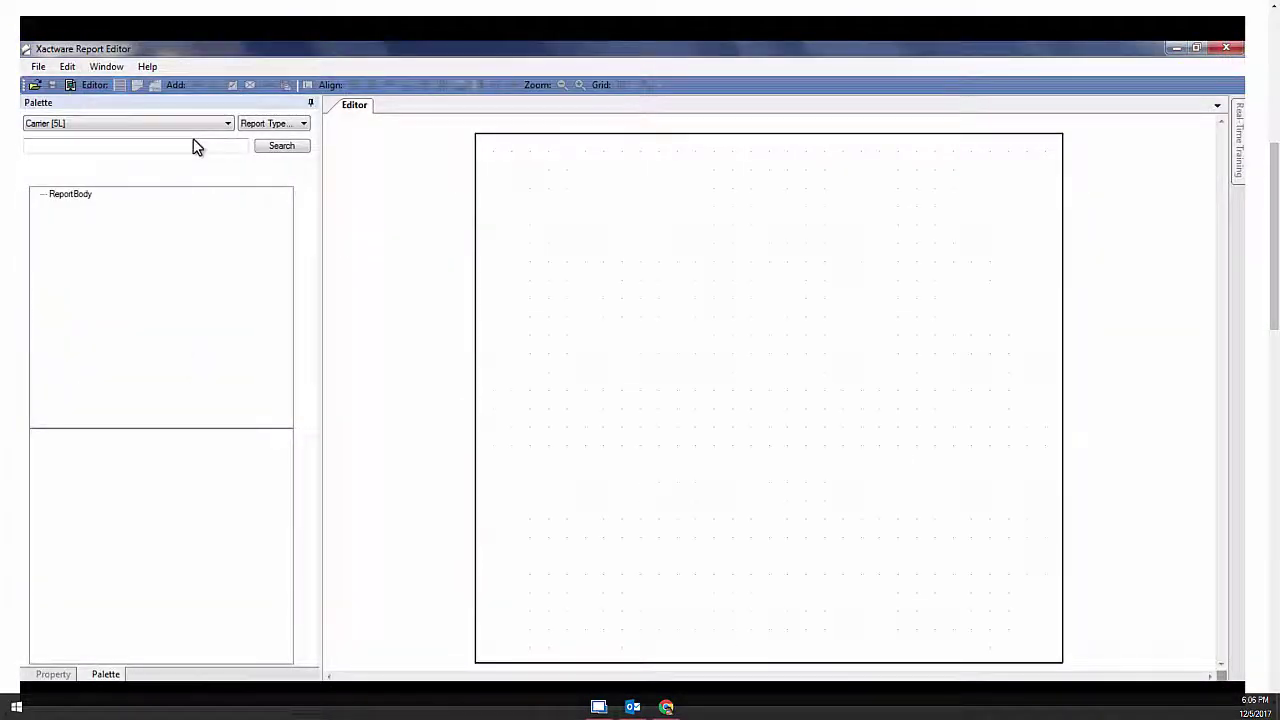
Keep Carrier [5L] as the palette carrier and set the Report Type to Estimate
{"action": "left_click", "coordinate": [226, 125]}
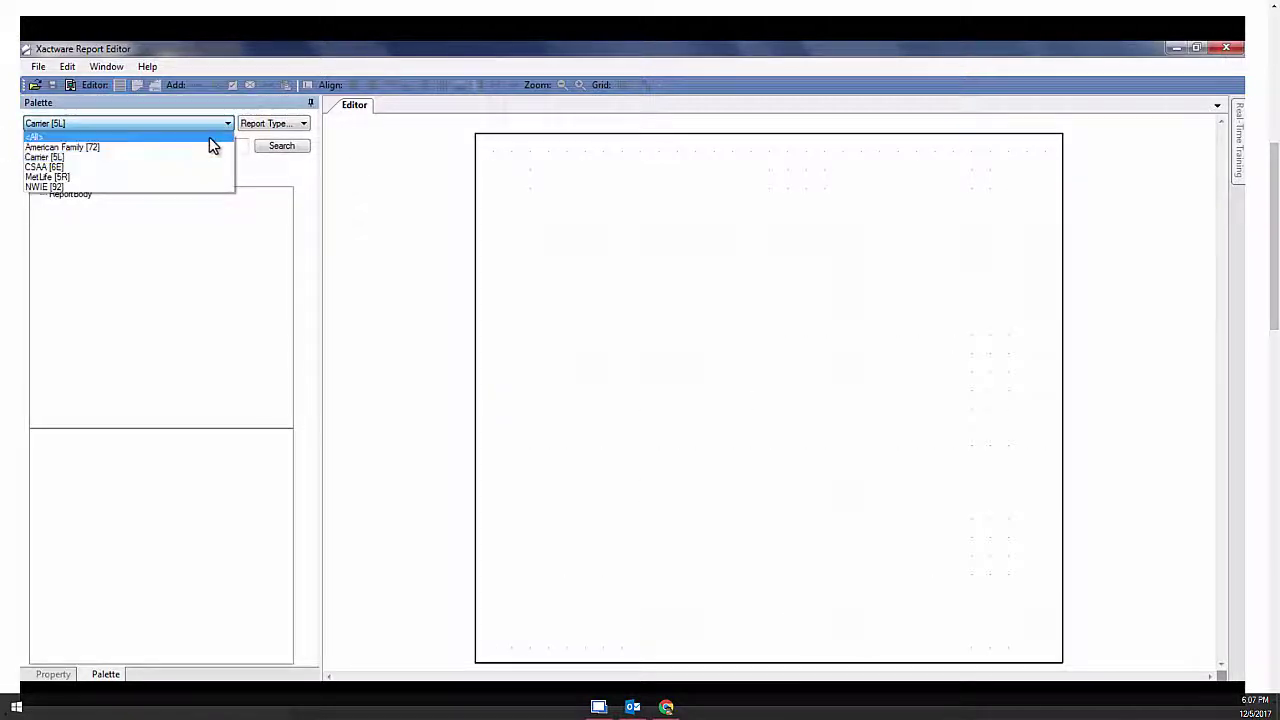
{"action": "left_click", "coordinate": [210, 128]}
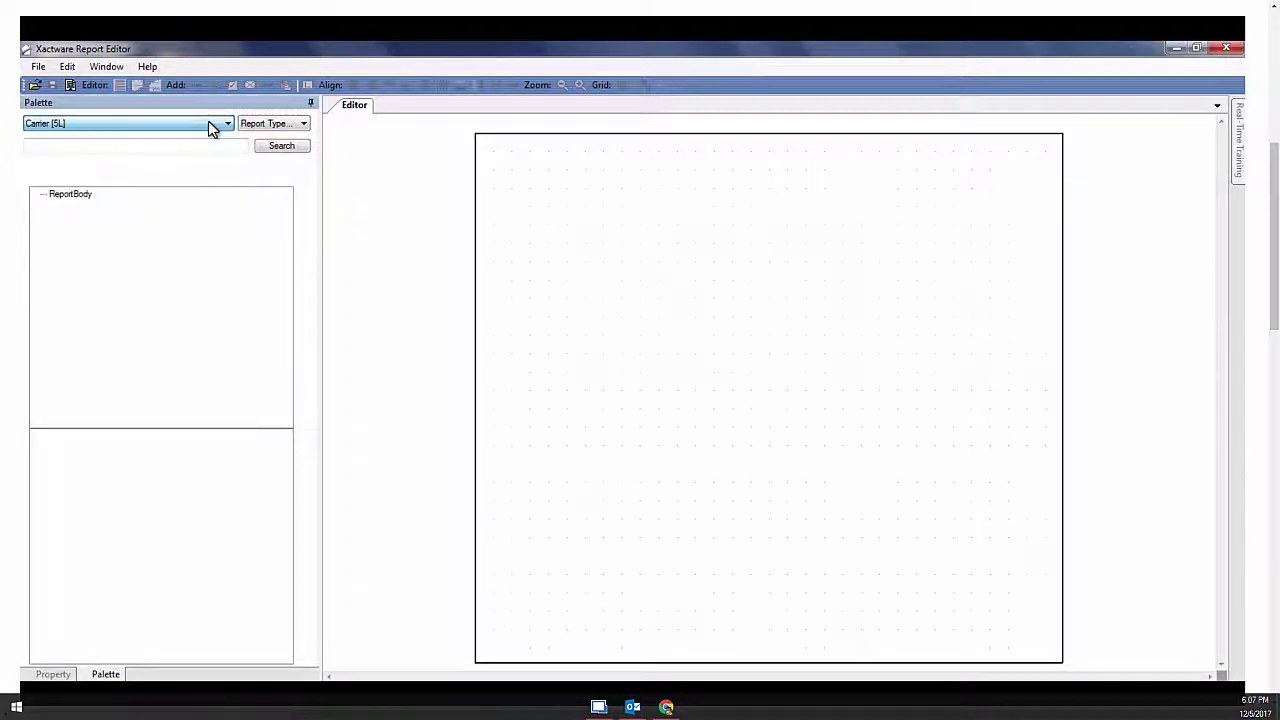
{"action": "left_click", "coordinate": [261, 125]}
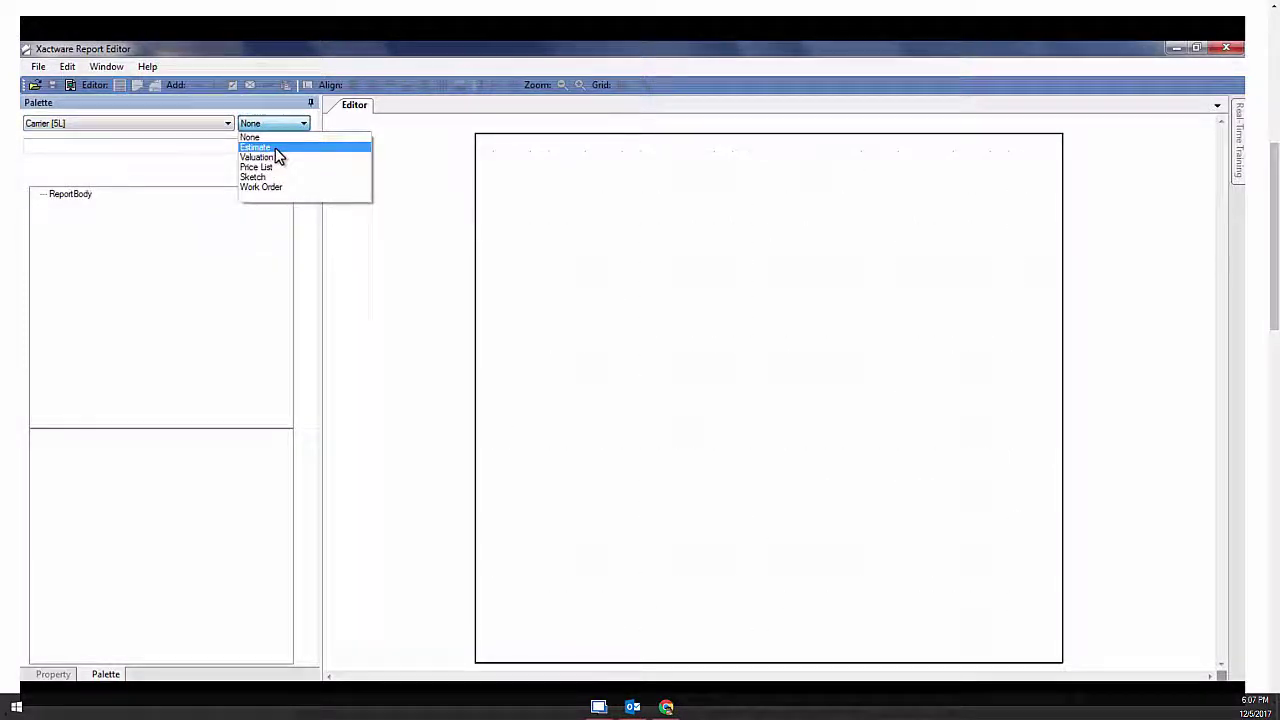
{"action": "left_click", "coordinate": [276, 148]}
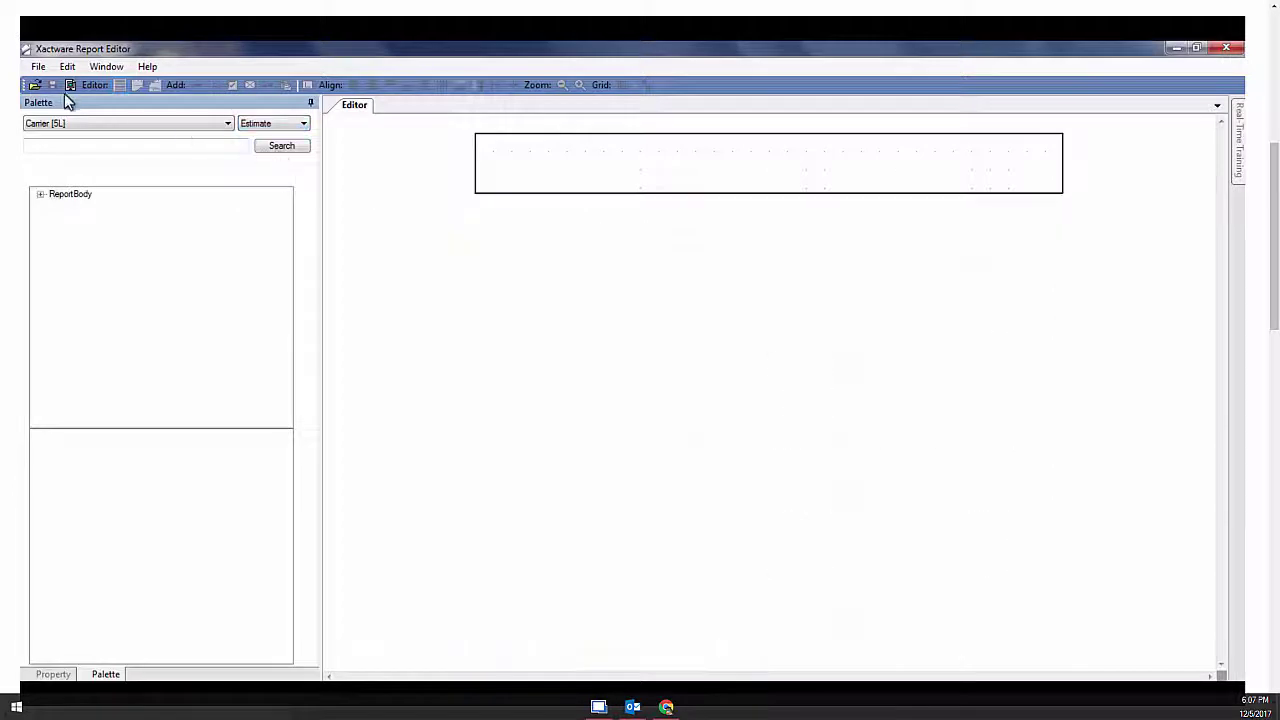
Bring up the Open Report list of templates from the File menu
{"action": "left_click", "coordinate": [39, 68]}
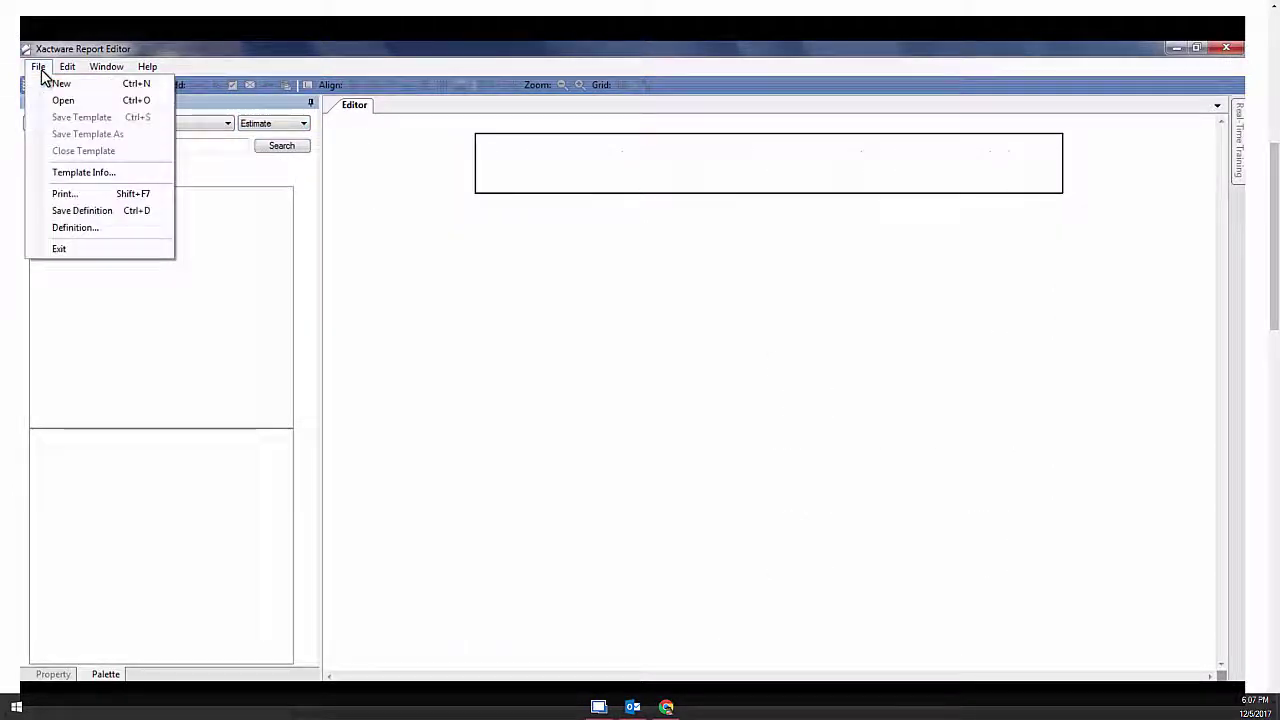
{"action": "left_click", "coordinate": [38, 68]}
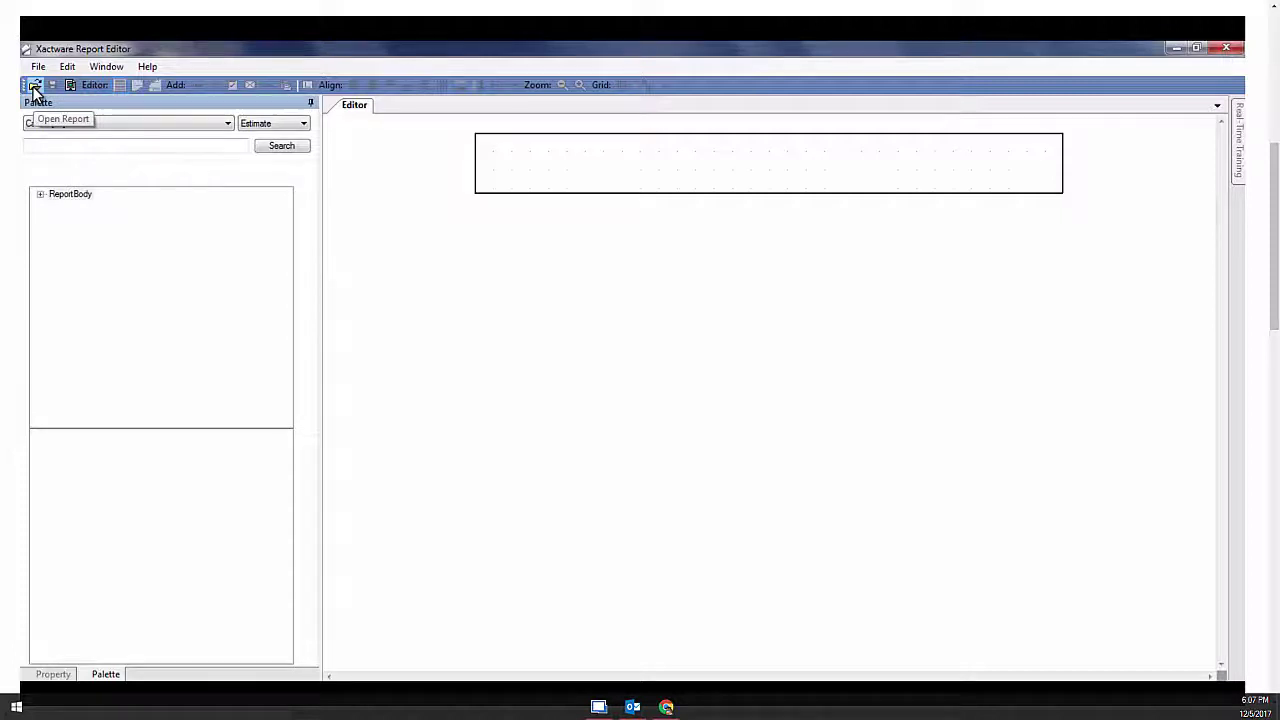
{"action": "left_click", "coordinate": [34, 87]}
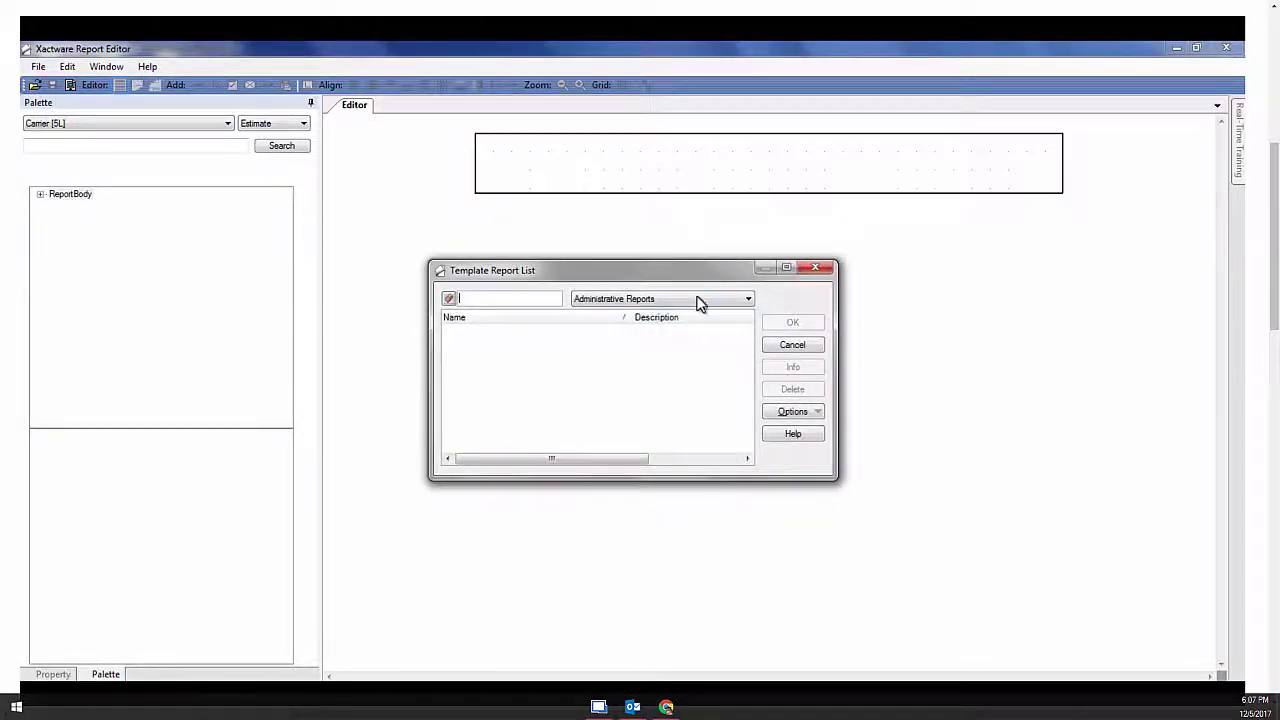
Open PRELIMINARY_REPORT from Claim Manager Reports and accept the read-only template warning
{"action": "left_click", "coordinate": [748, 299]}
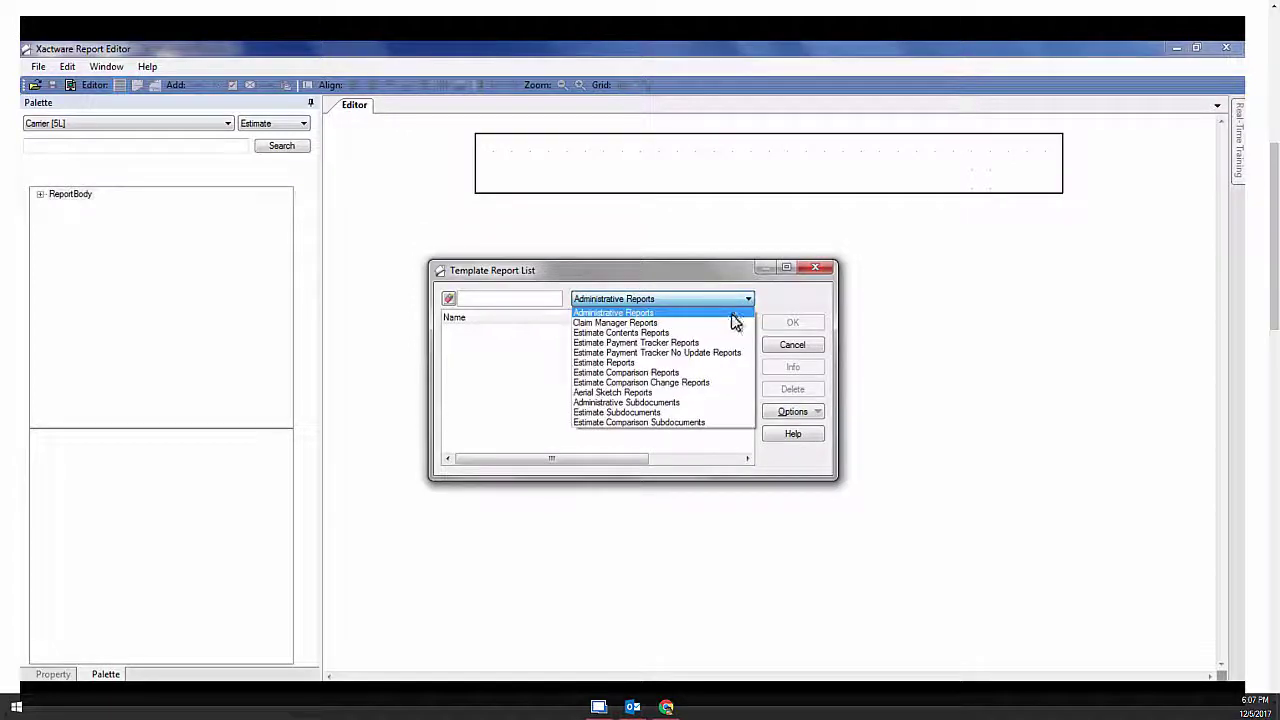
{"action": "left_click", "coordinate": [730, 323]}
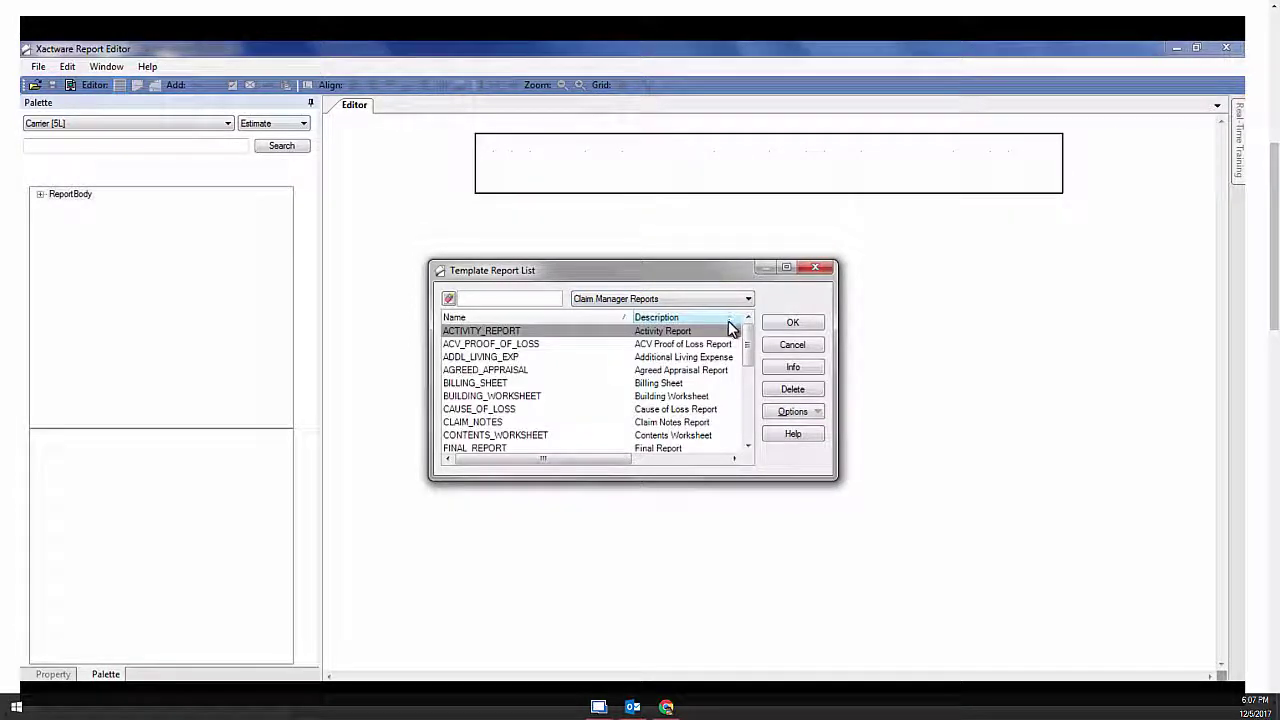
{"action": "left_click_drag", "start_coordinate": [749, 350], "coordinate": [751, 414]}
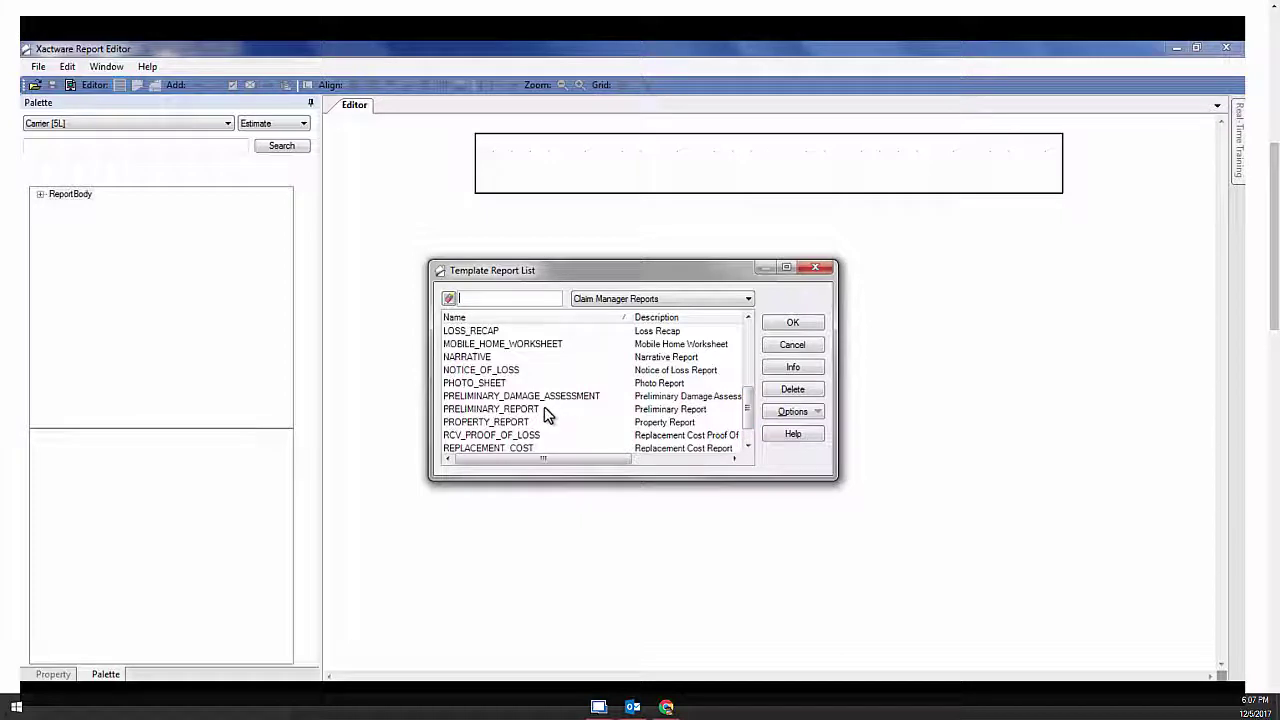
{"action": "left_click", "coordinate": [545, 409]}
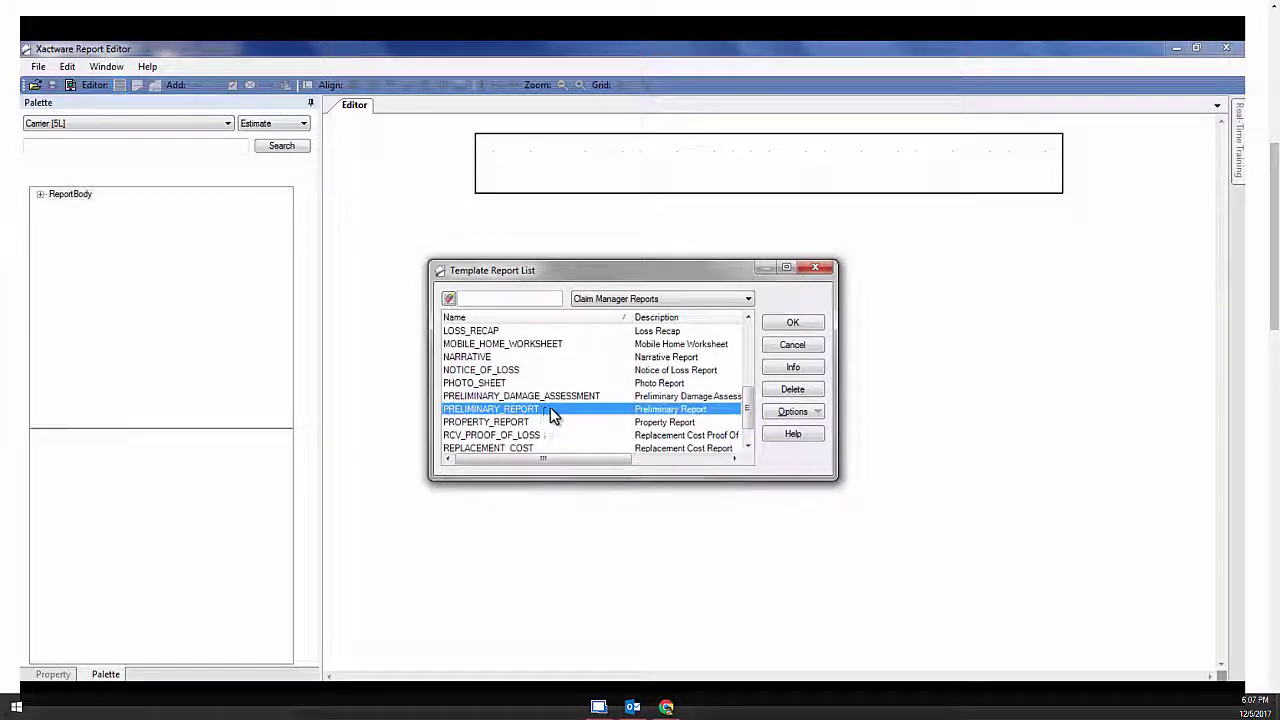
{"action": "left_click", "coordinate": [793, 323]}
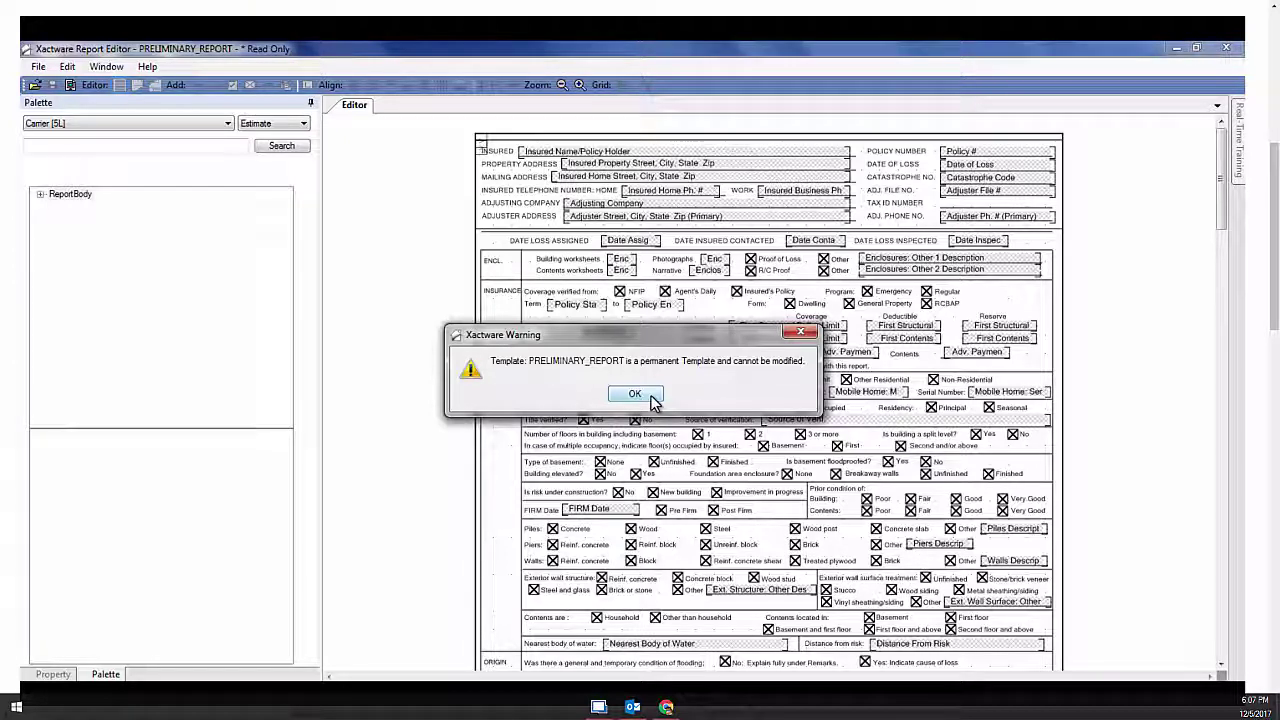
{"action": "left_click", "coordinate": [651, 398]}
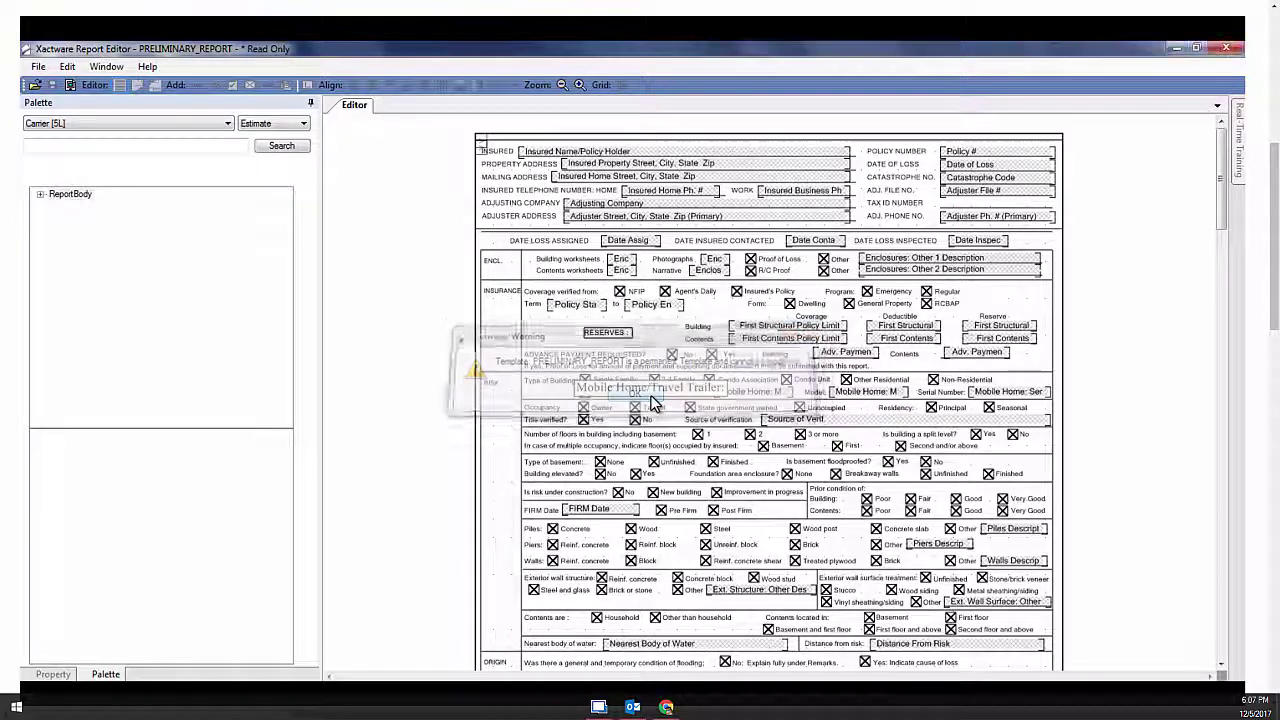
Save the template as FLOOD_PRELIMINARY with the description 'Adjuster Preliminary'
{"action": "left_click", "coordinate": [38, 66]}
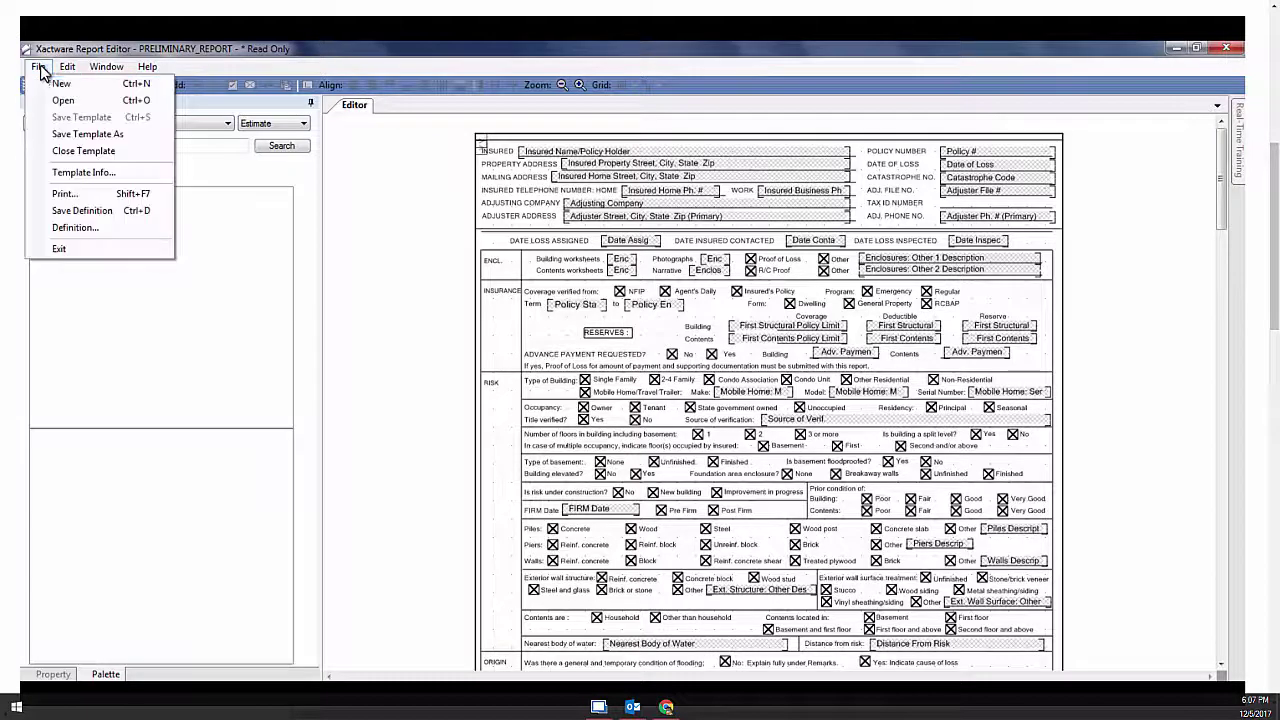
{"action": "left_click", "coordinate": [58, 135]}
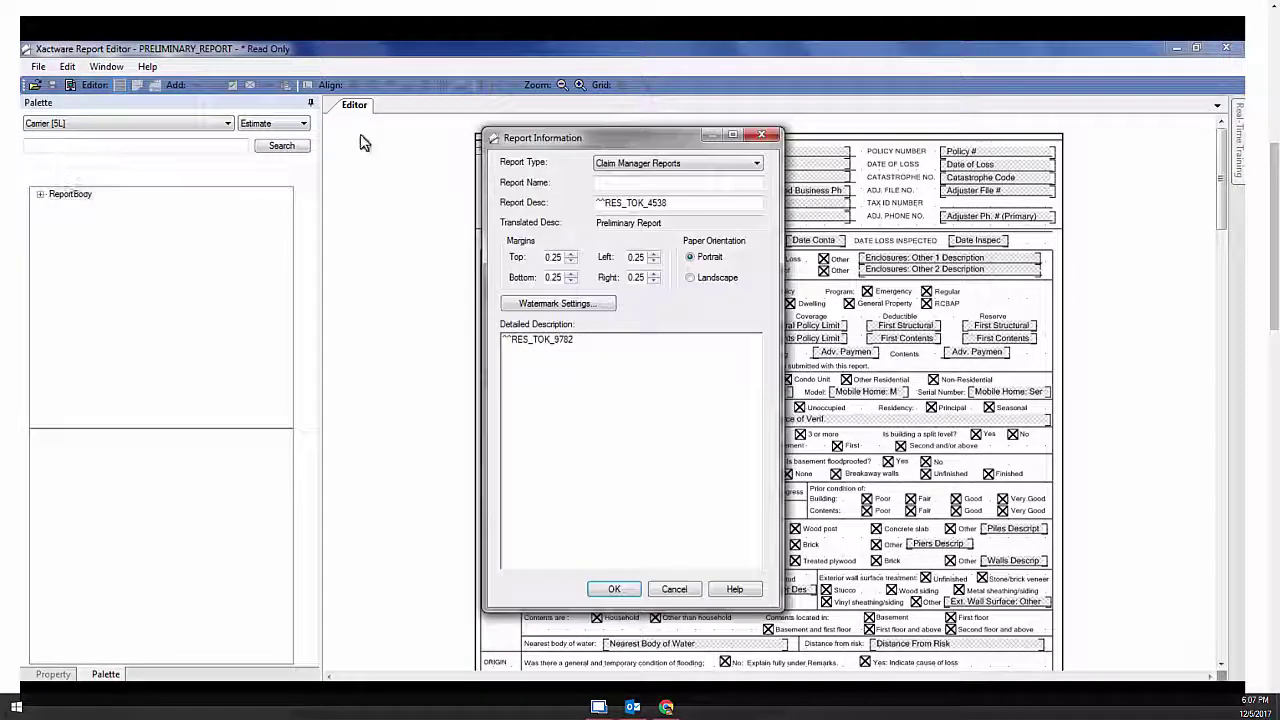
{"action": "left_click", "coordinate": [601, 185]}
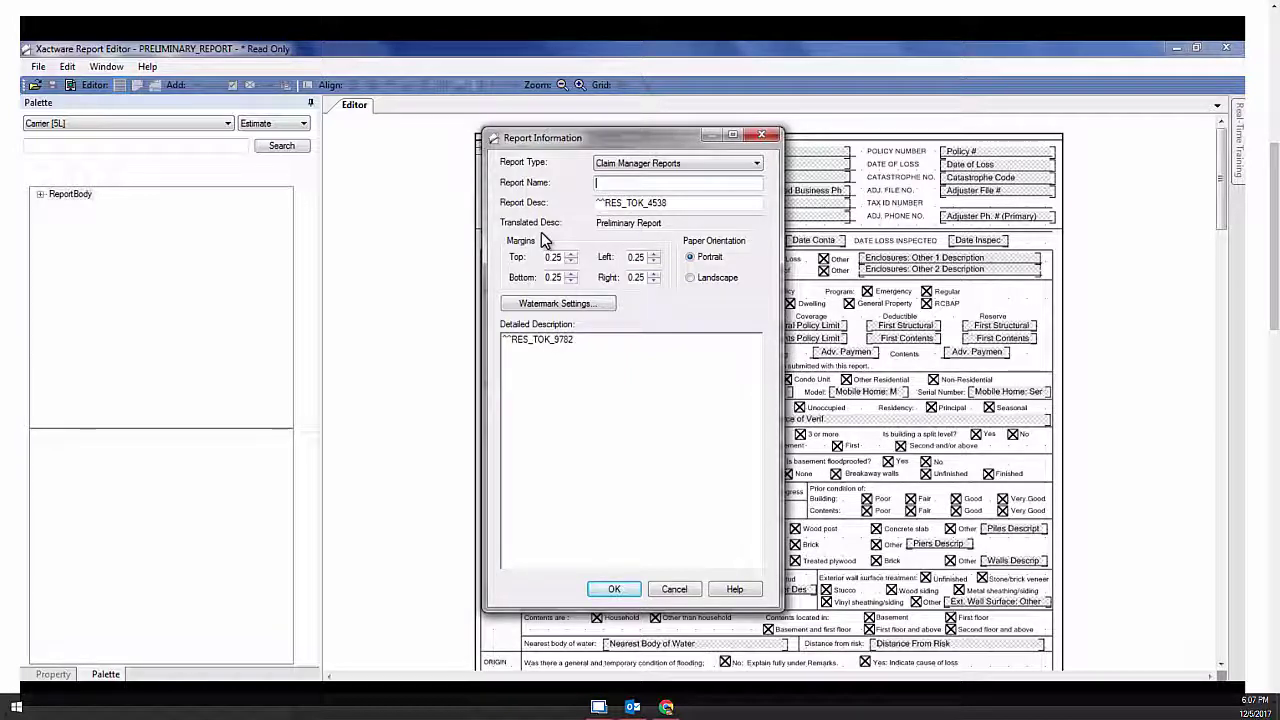
{"action": "key", "text": "Caps_Lock"}
{"action": "type", "text": "F"}
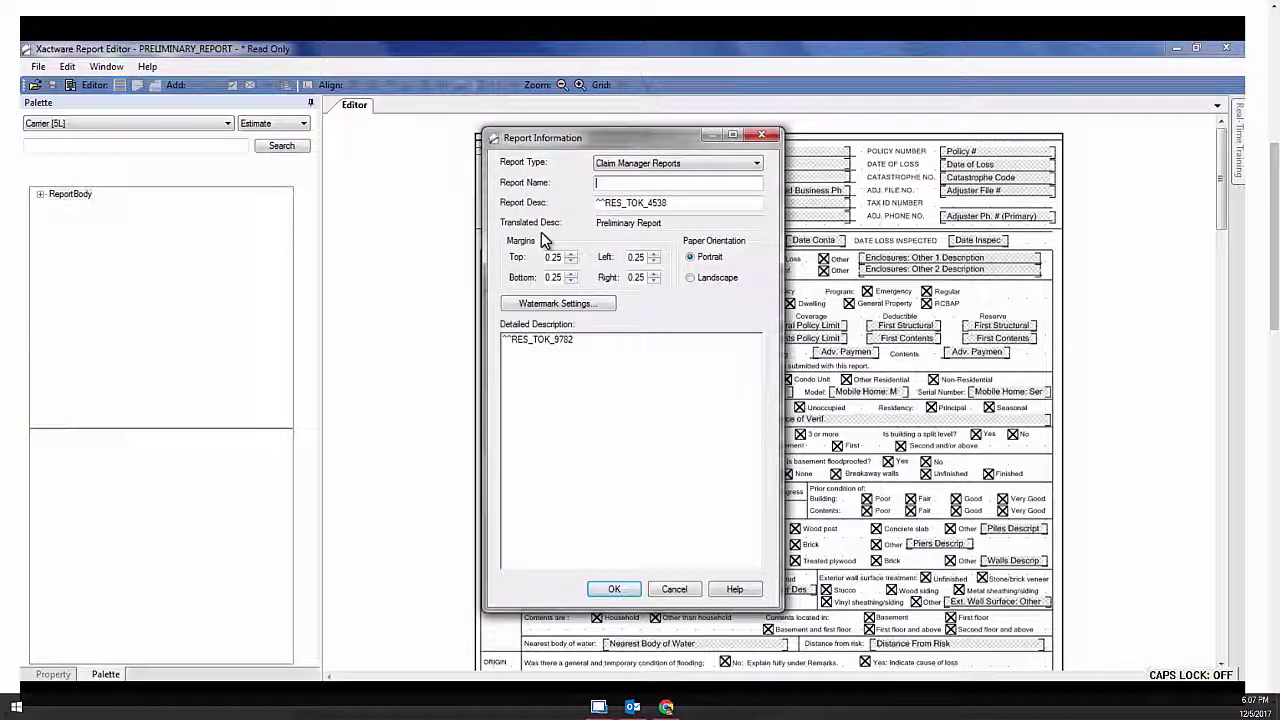
{"action": "type", "text": "LOOD_PRE"}
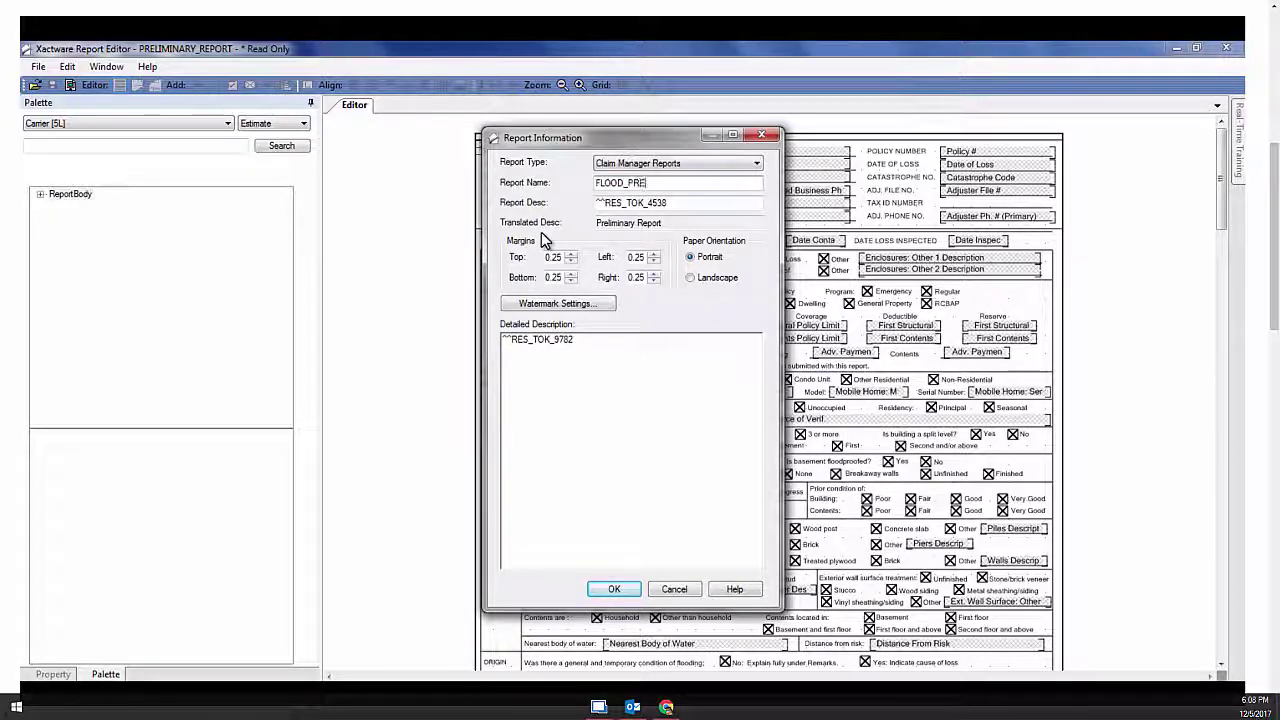
{"action": "type", "text": "LIMINARY"}
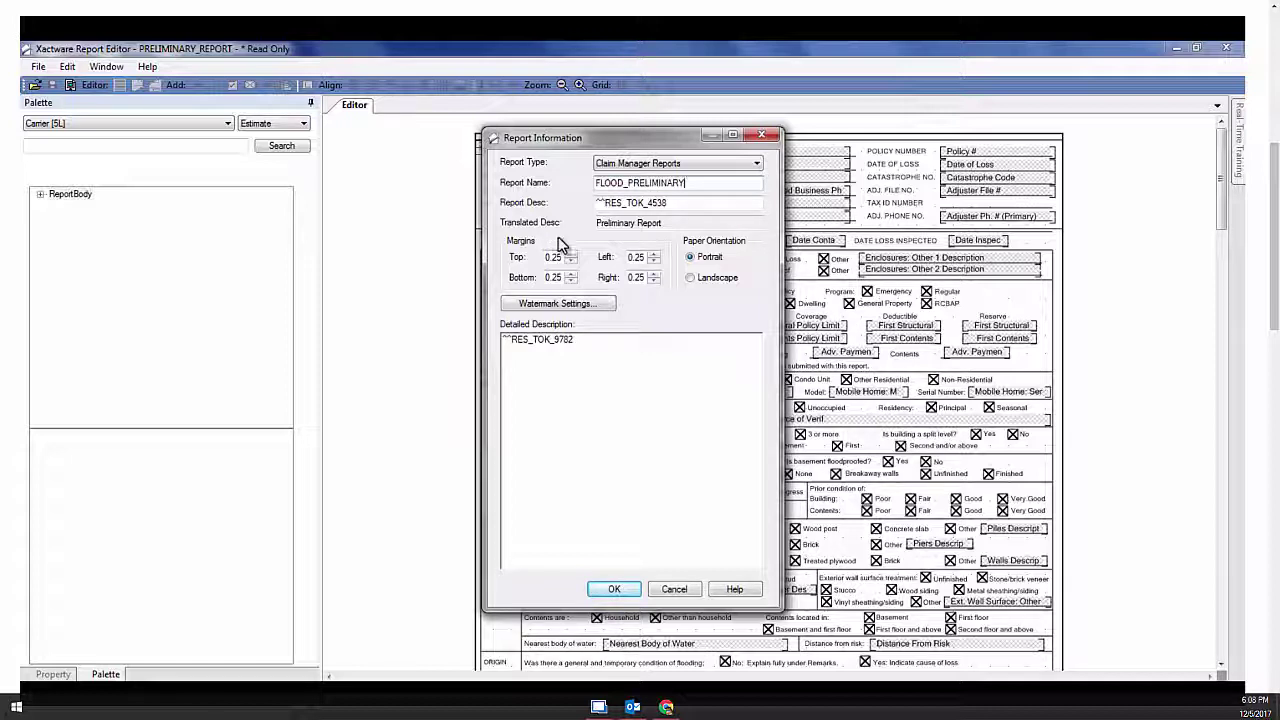
{"action": "key", "text": "Tab"}
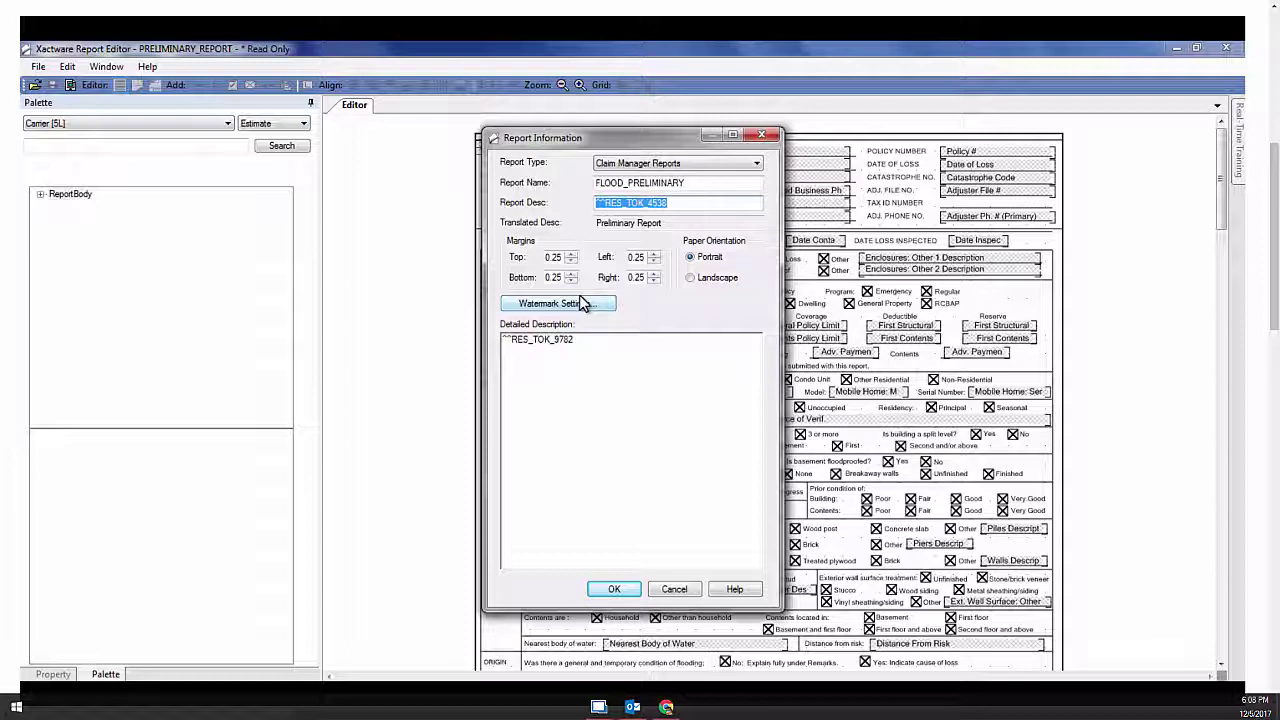
{"action": "key", "text": "Delete"}
{"action": "type", "text": "Adjuster"}
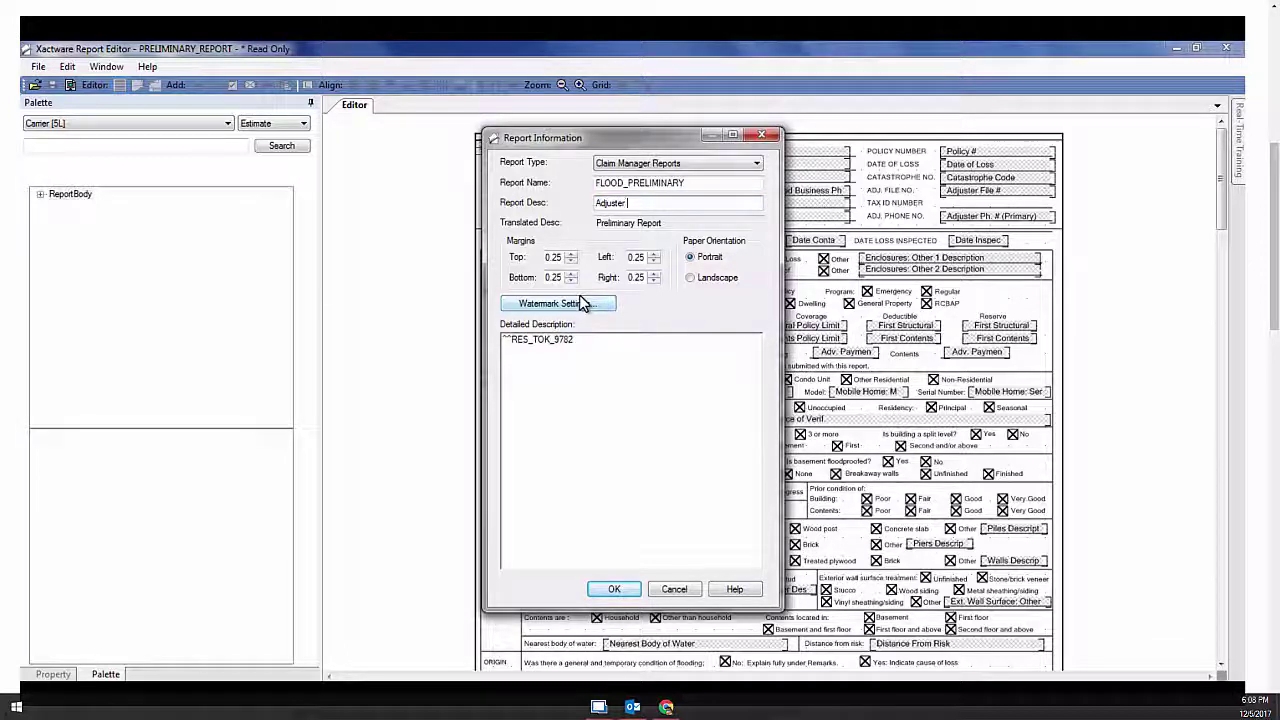
{"action": "type", "text": " Preliminary"}
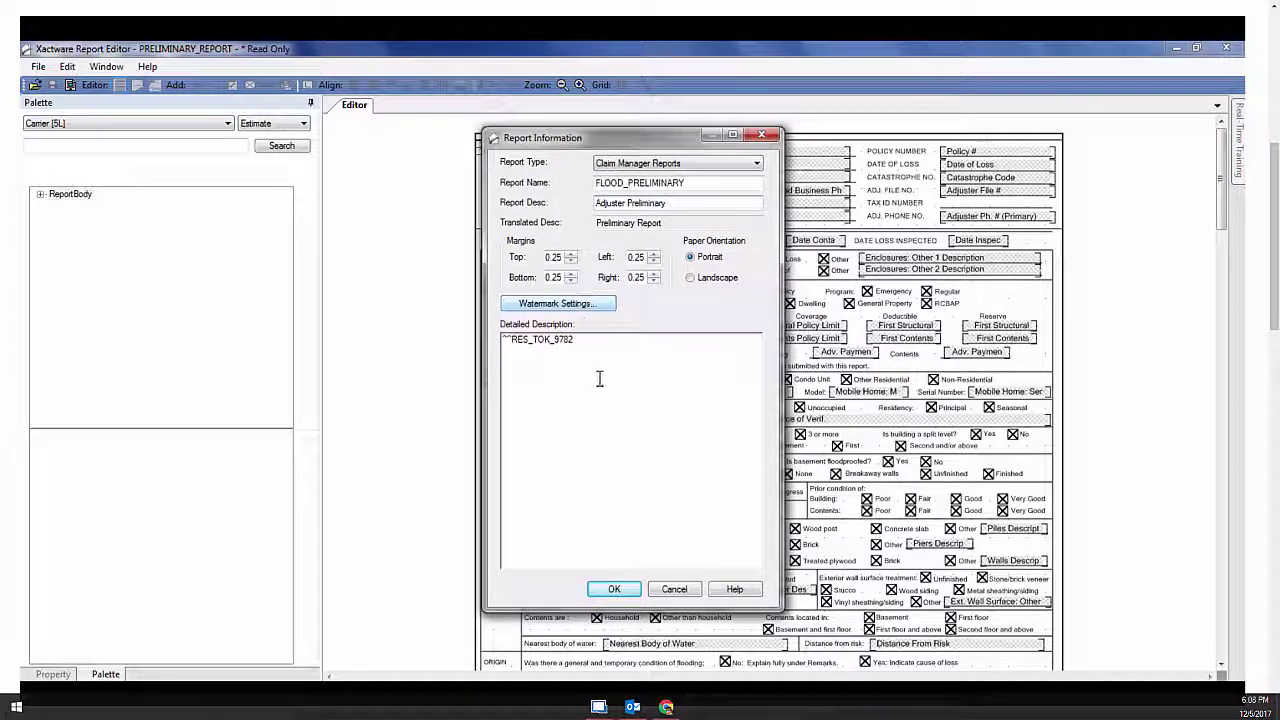
{"action": "left_click", "coordinate": [615, 591]}
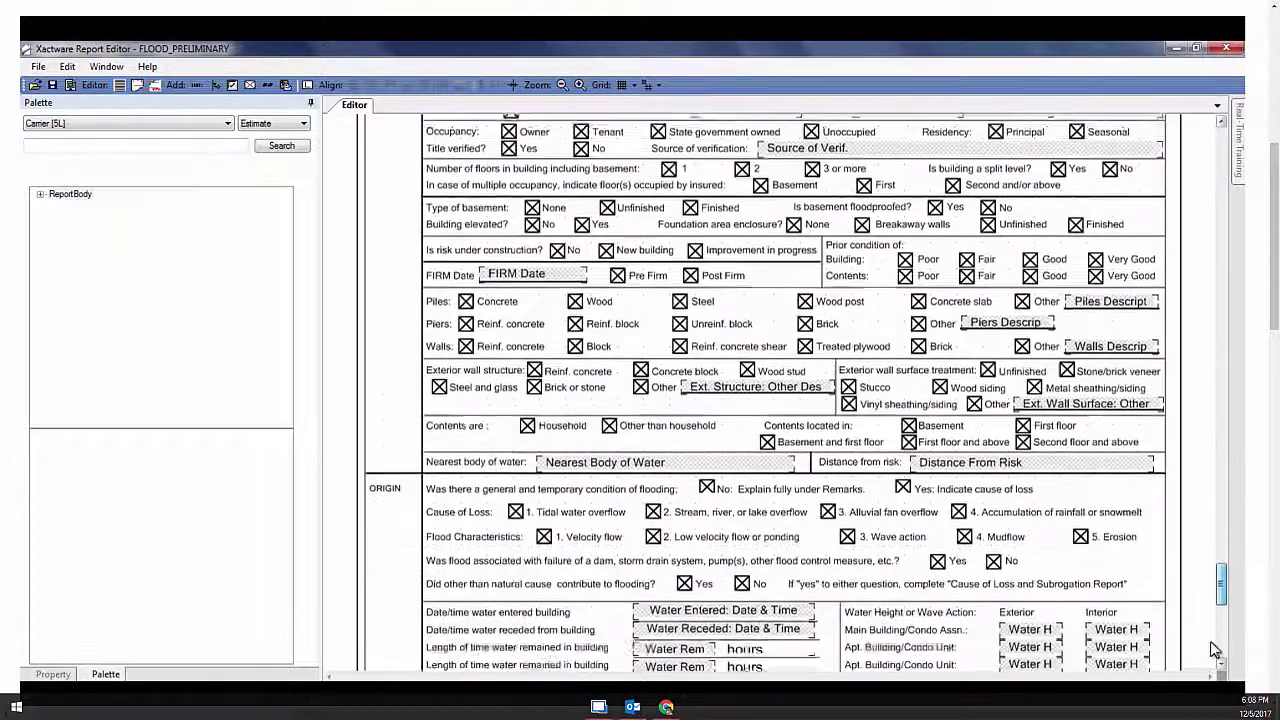
Add graphic ctrlGraphicToken1 above the Adjuster's Signature line and select its Image property
{"action": "left_click_drag", "start_coordinate": [1212, 641], "coordinate": [1204, 659]}
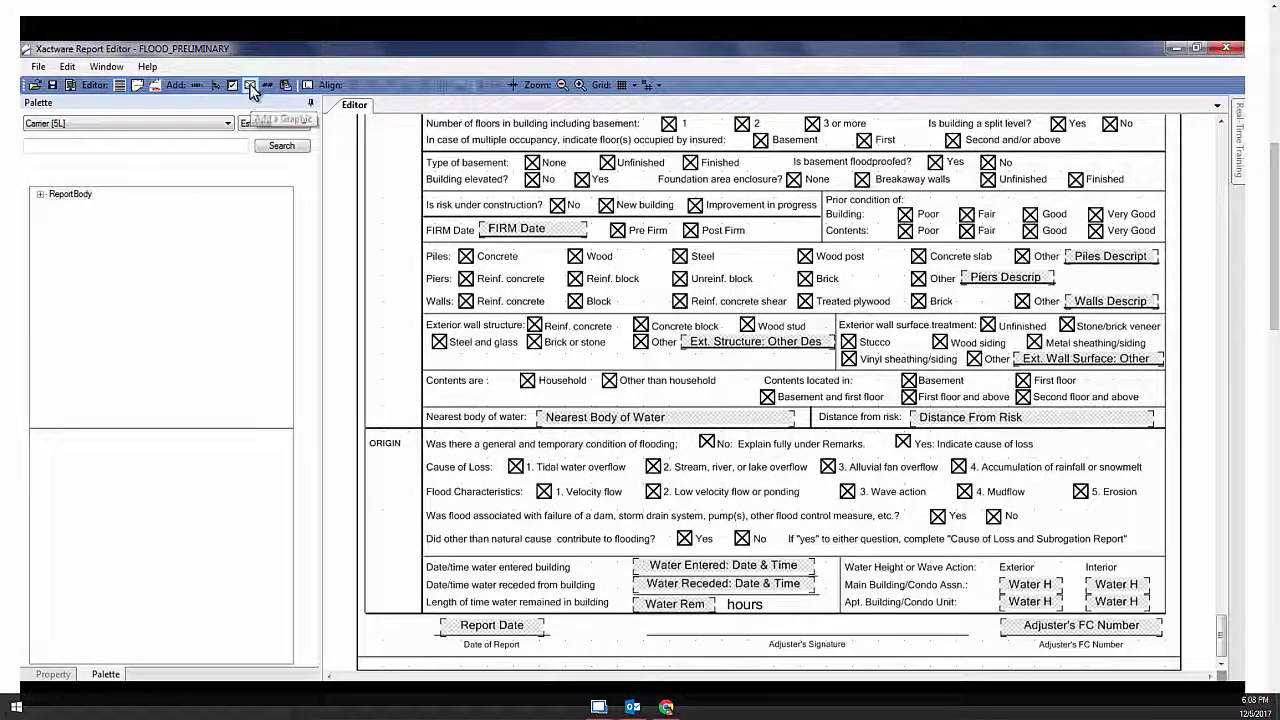
{"action": "left_click", "coordinate": [650, 621]}
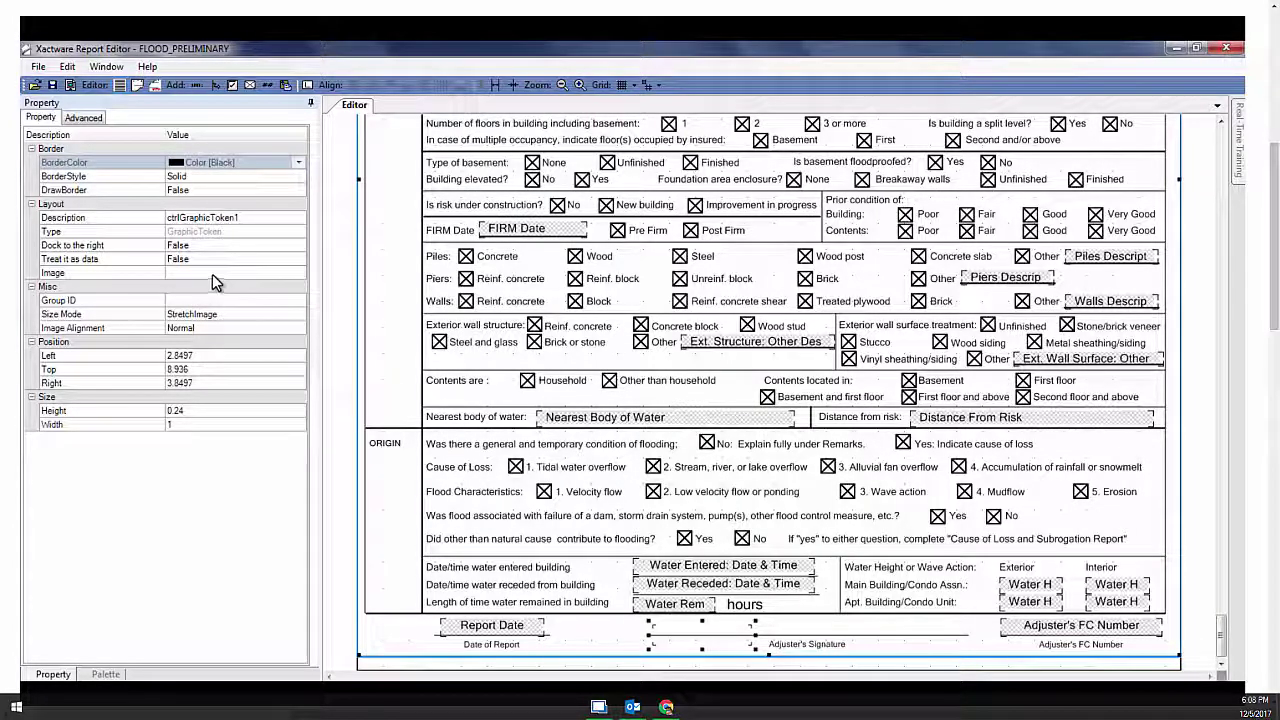
{"action": "left_click", "coordinate": [76, 276]}
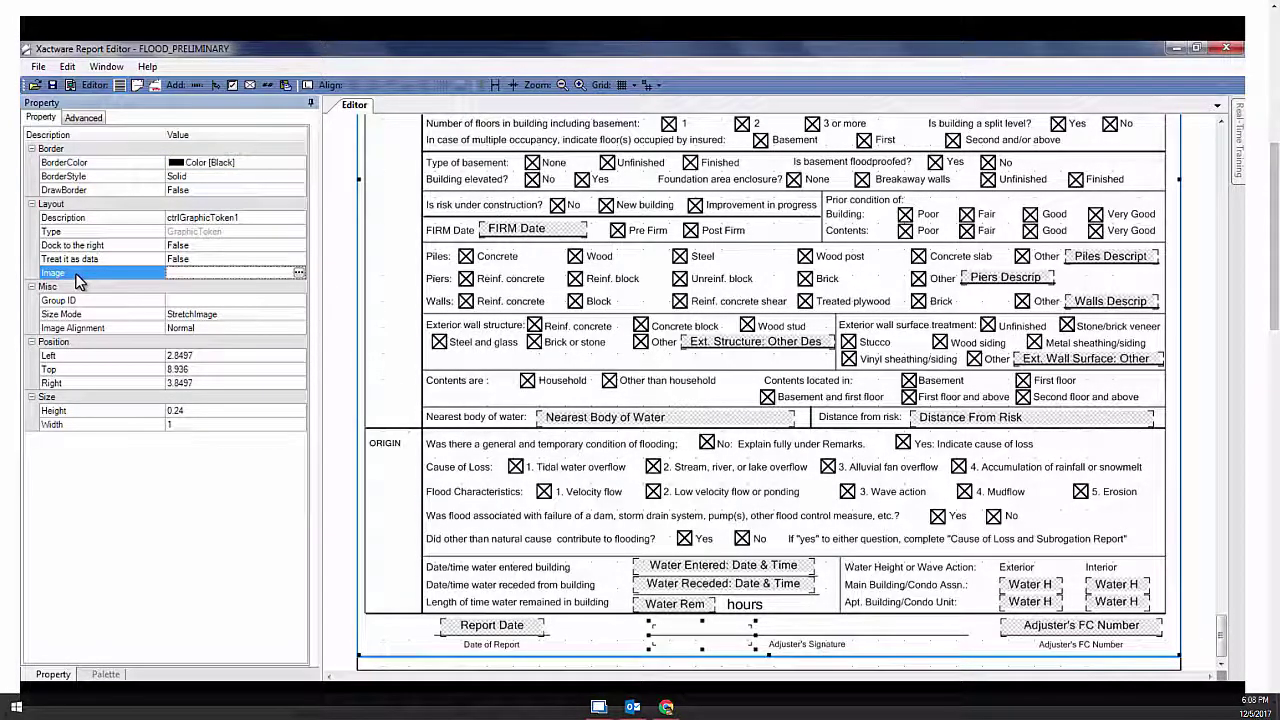
Set the graphic's image to the sample signature JPEG in the Flood Forms- Report Editor folder
{"action": "left_click", "coordinate": [299, 273]}
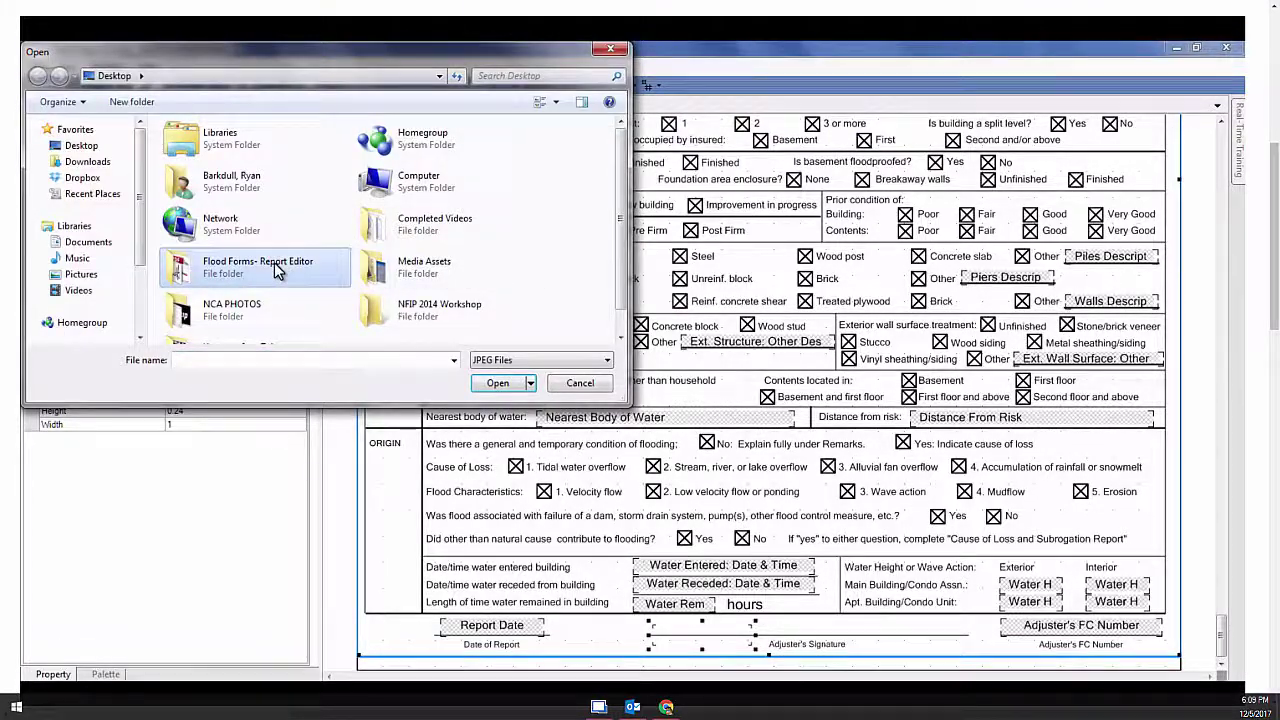
{"action": "double_click", "coordinate": [274, 262]}
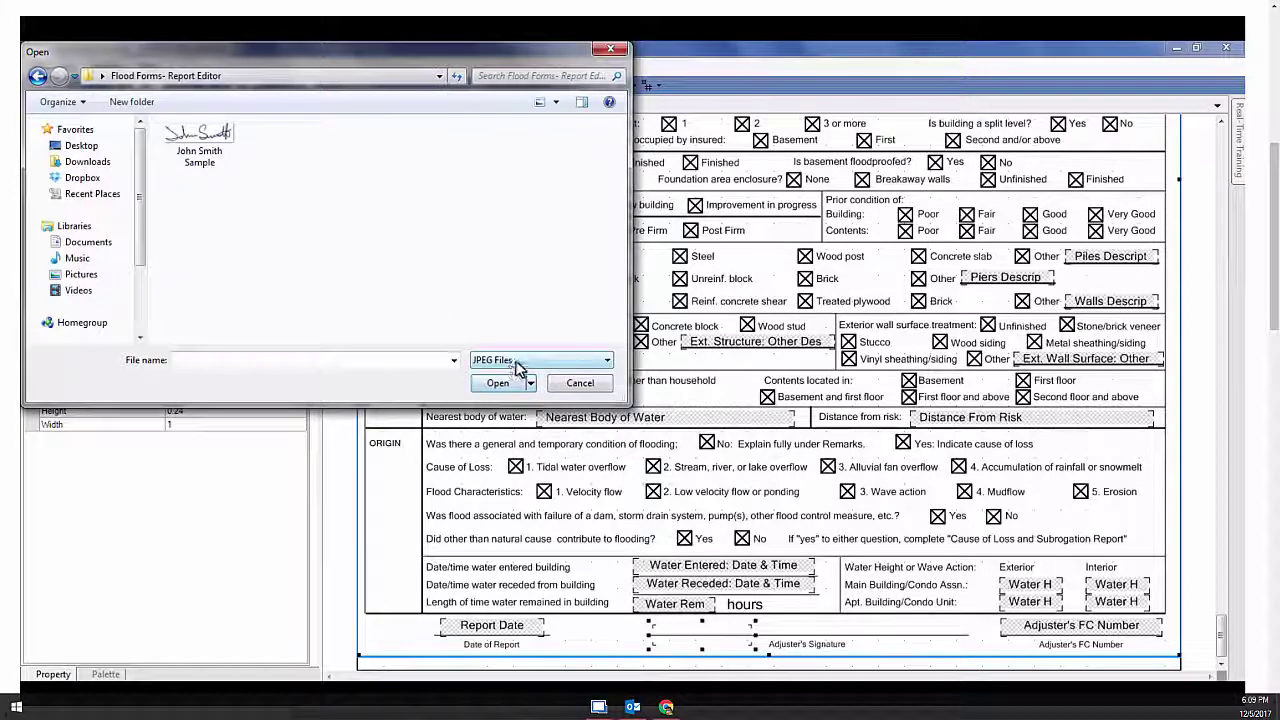
{"action": "left_click", "coordinate": [517, 365]}
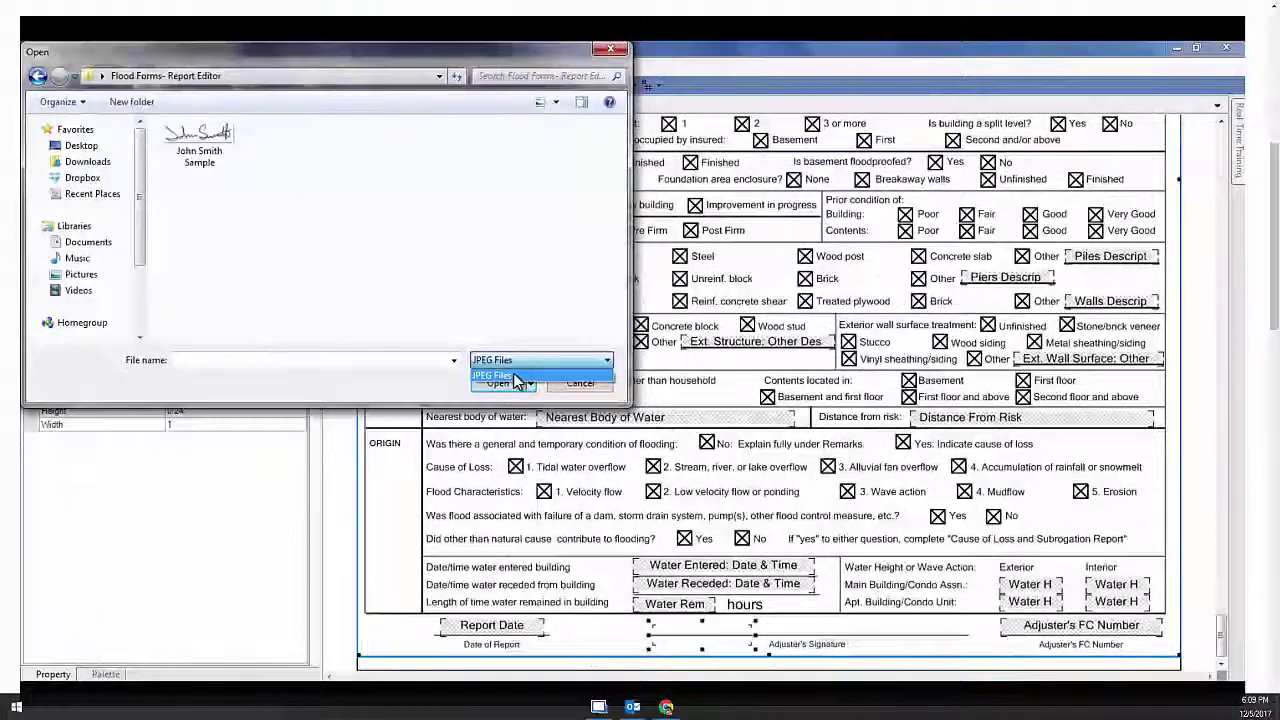
{"action": "left_click", "coordinate": [516, 377]}
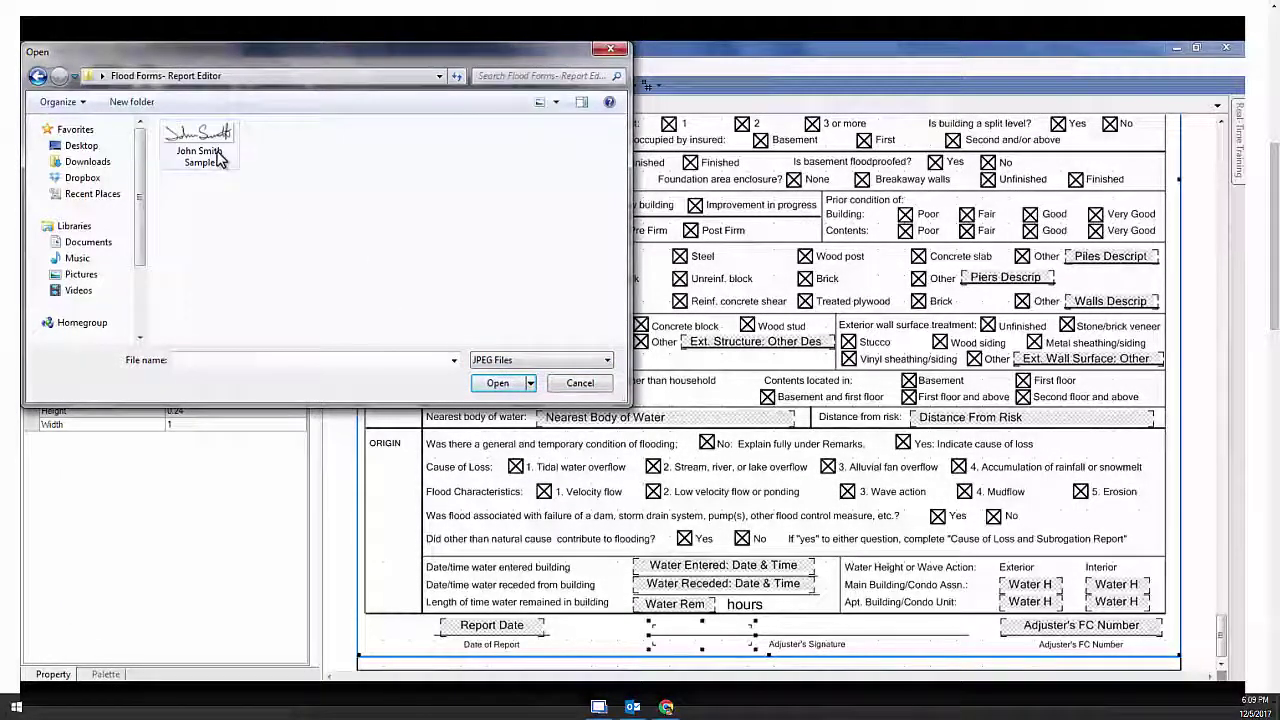
{"action": "left_click", "coordinate": [218, 158]}
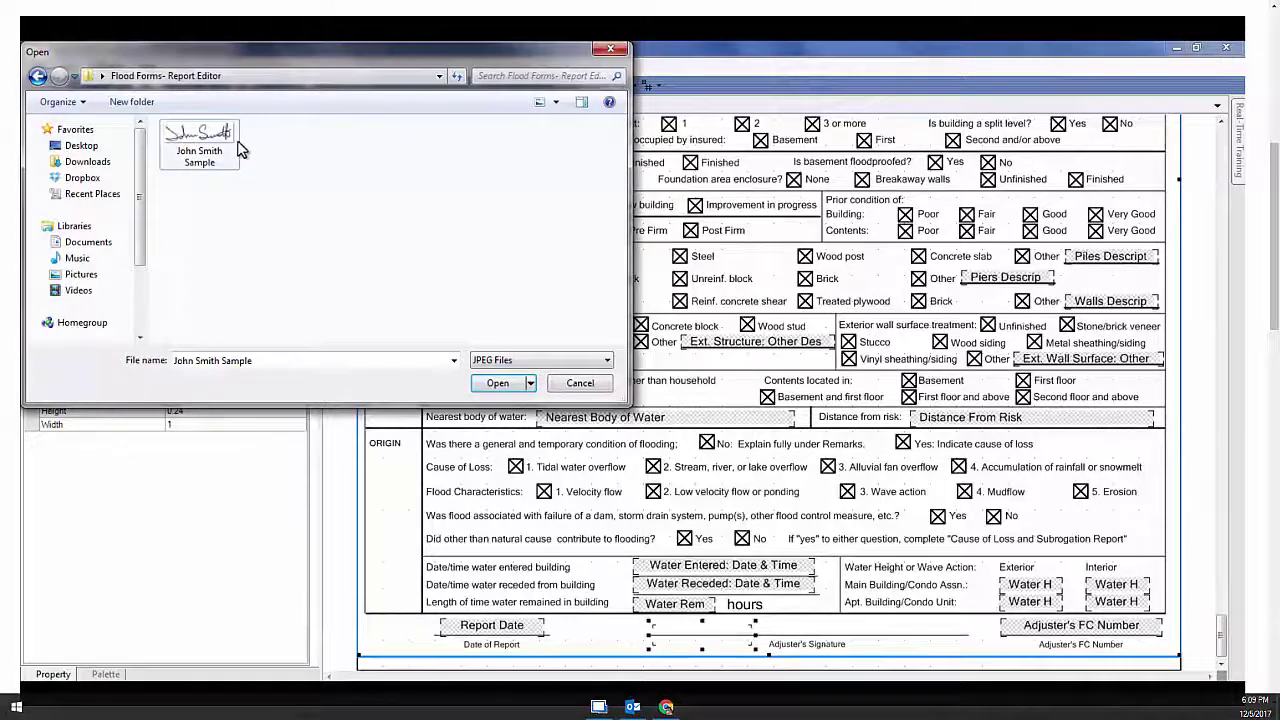
{"action": "left_click", "coordinate": [505, 386]}
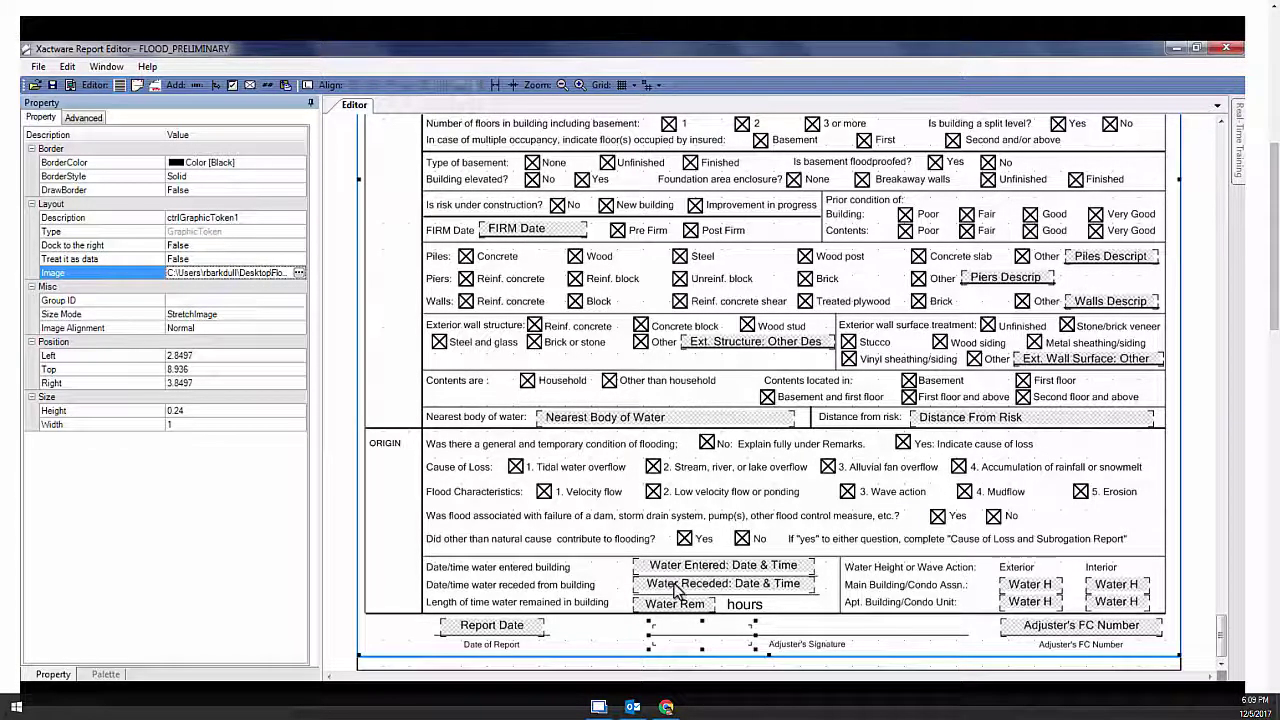
Enlarge the signature graphic to 2.0233 × 0.4109 and move it over the Adjuster's Signature line
{"action": "left_click", "coordinate": [740, 641]}
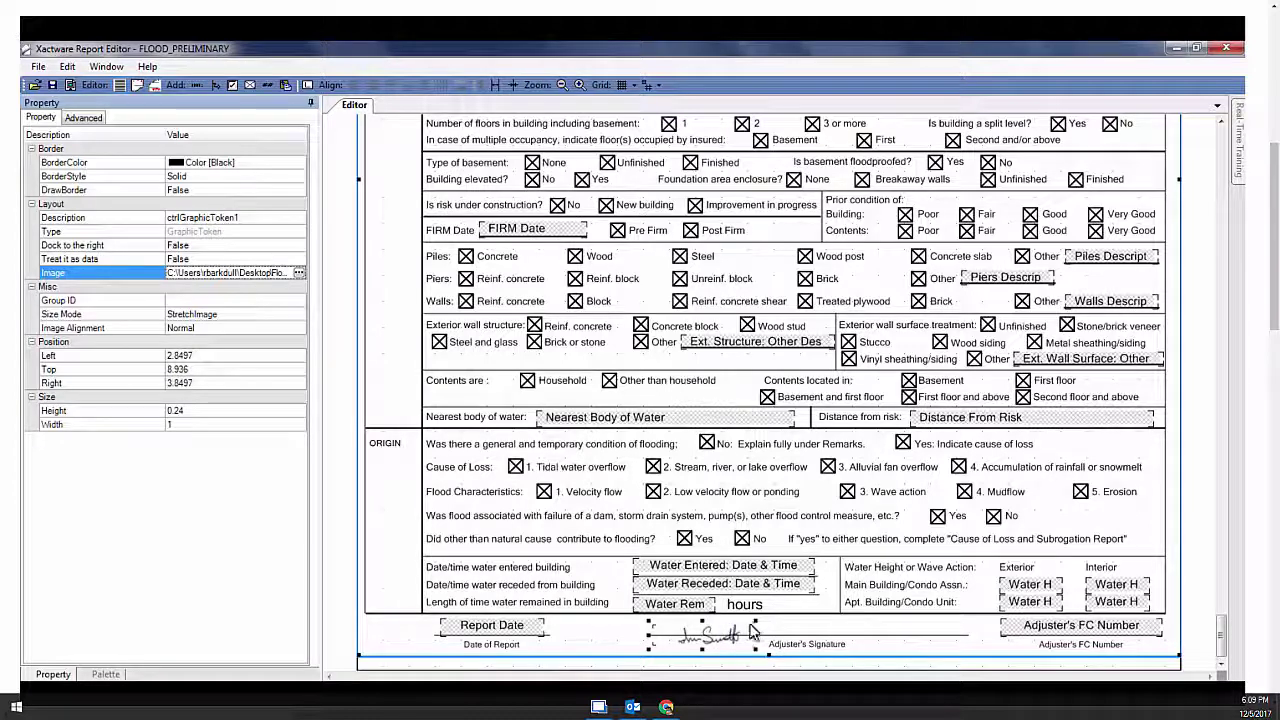
{"action": "left_click", "coordinate": [664, 638]}
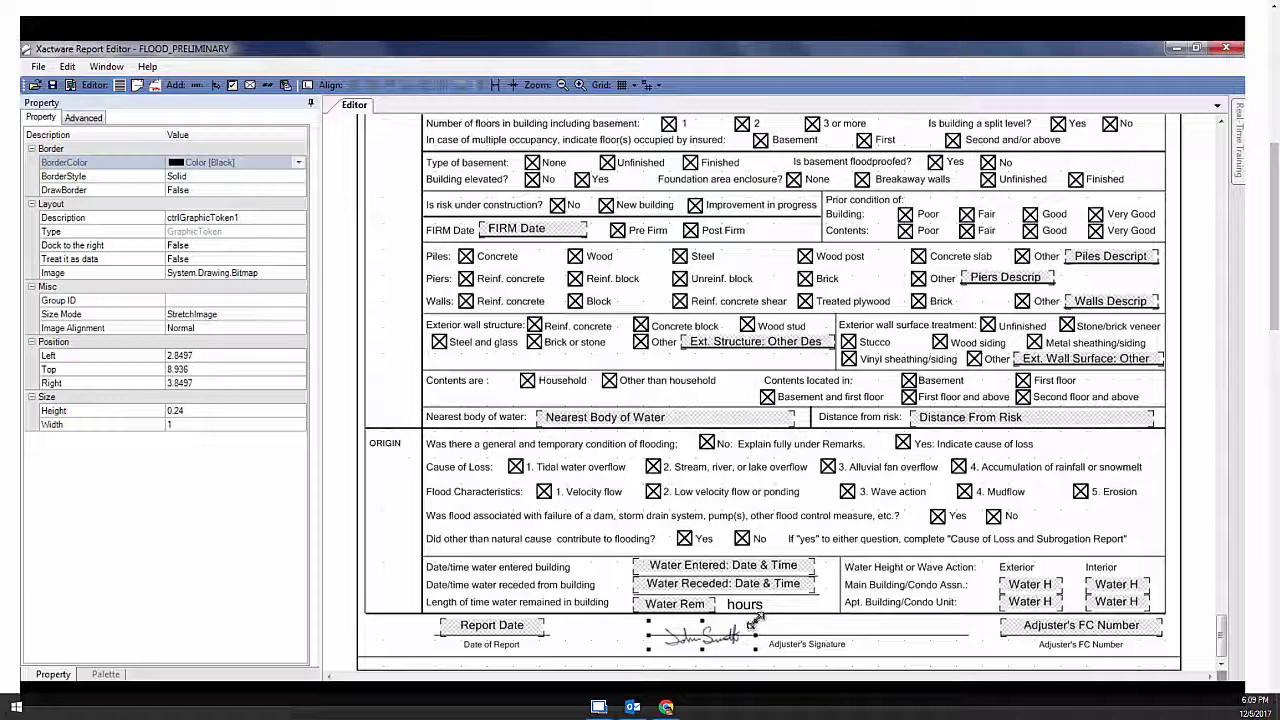
{"action": "left_click_drag", "start_coordinate": [776, 614], "coordinate": [865, 603]}
{"action": "left_click_drag", "start_coordinate": [741, 638], "coordinate": [791, 642]}
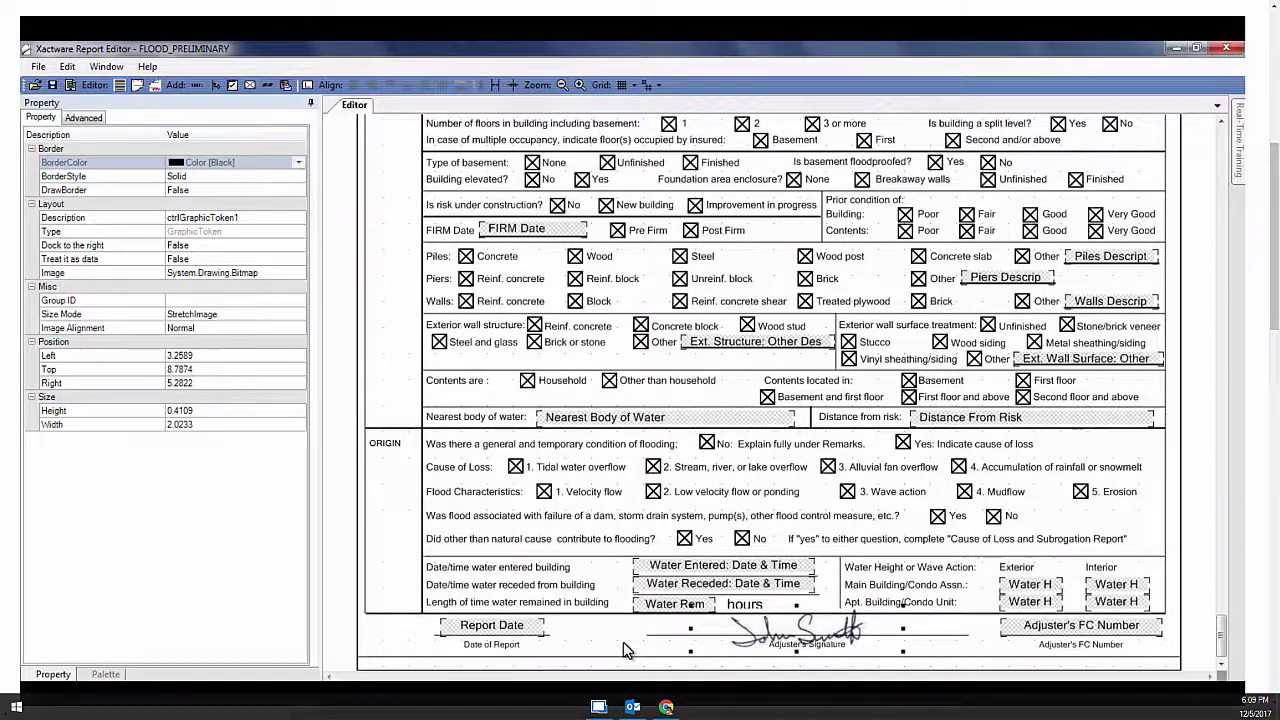
{"action": "left_click", "coordinate": [41, 68]}
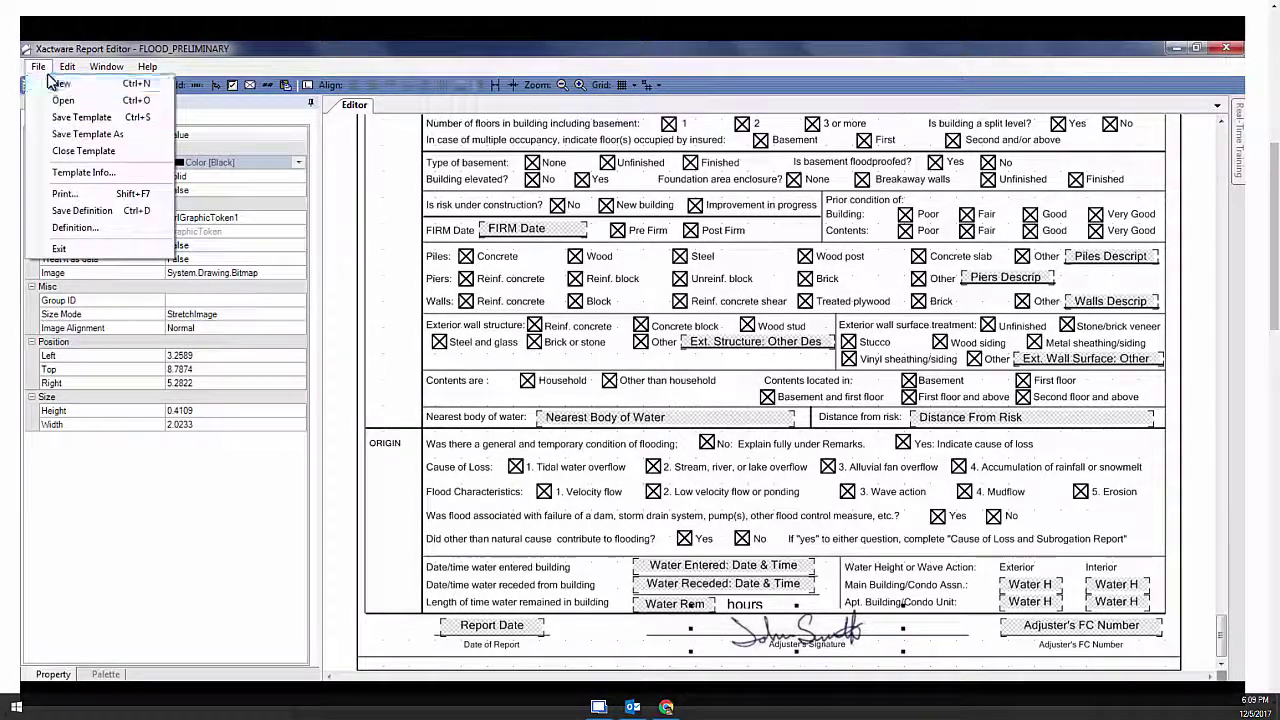
Open the FINAL_REPORT template from the Template Report List
{"action": "left_click", "coordinate": [41, 68]}
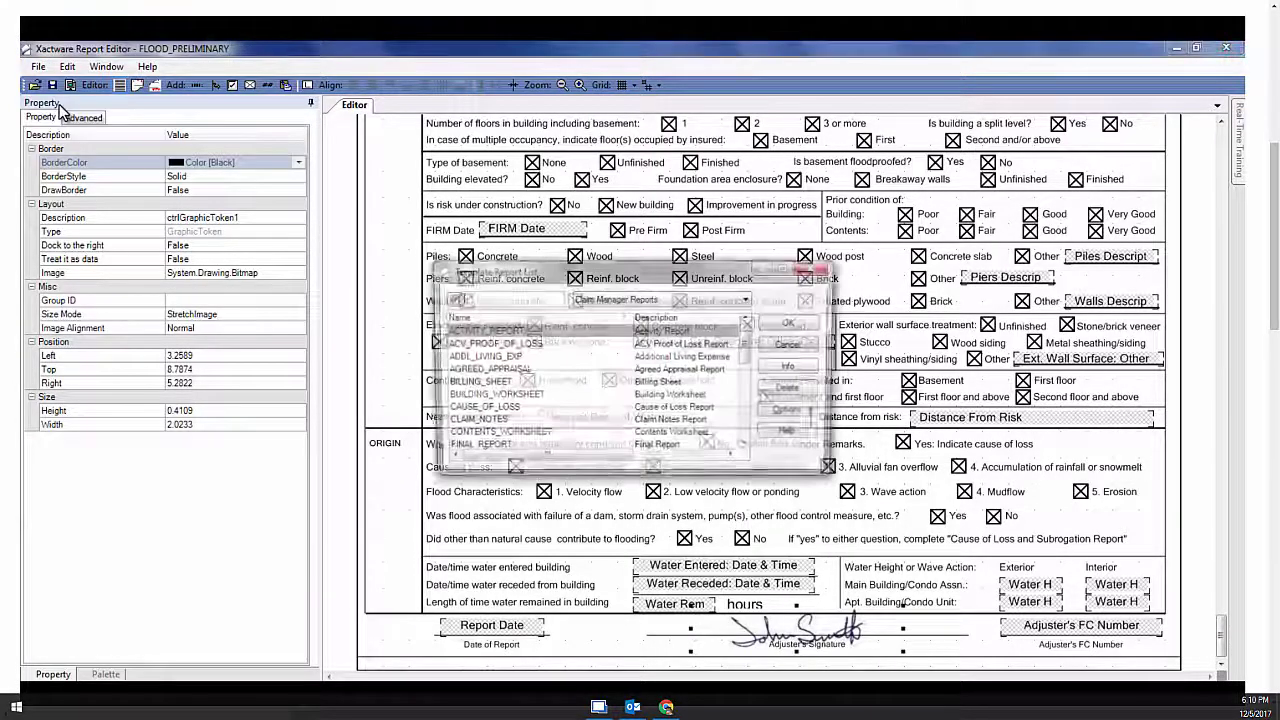
{"action": "scroll", "coordinate": [508, 347], "scroll_direction": "down", "scroll_amount": 3}
{"action": "left_click", "coordinate": [508, 345]}
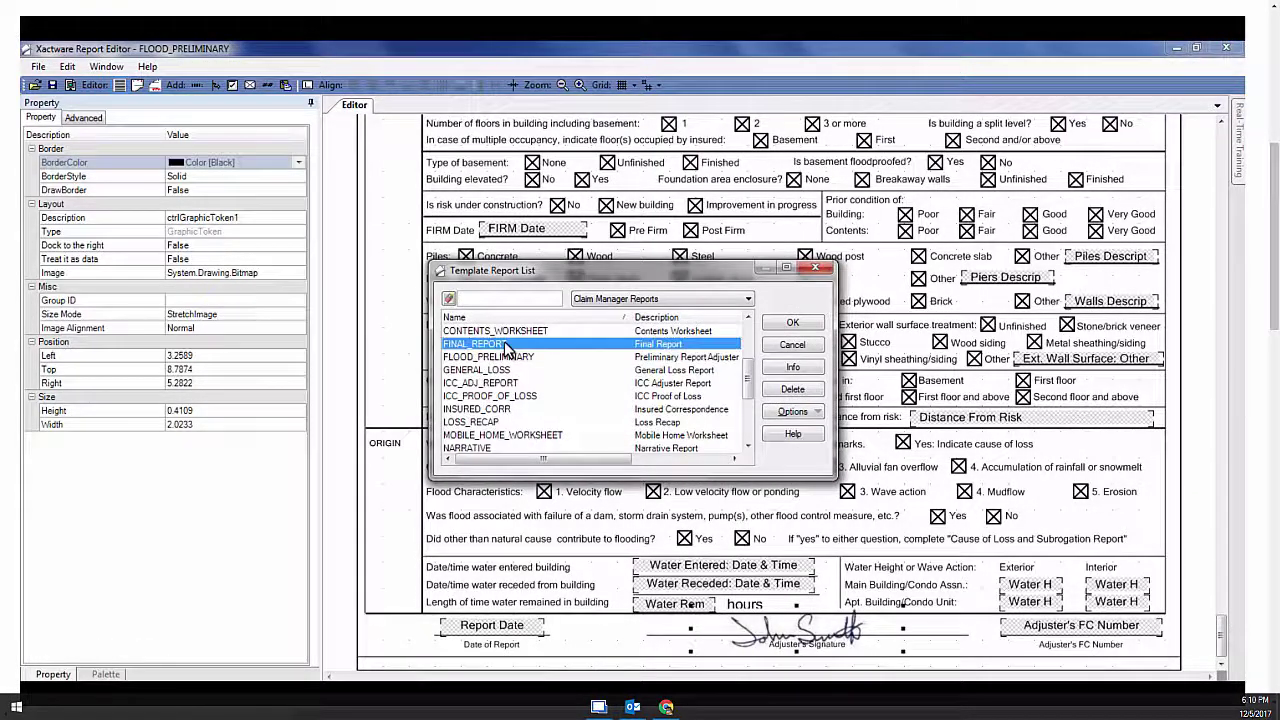
{"action": "left_click", "coordinate": [791, 323]}
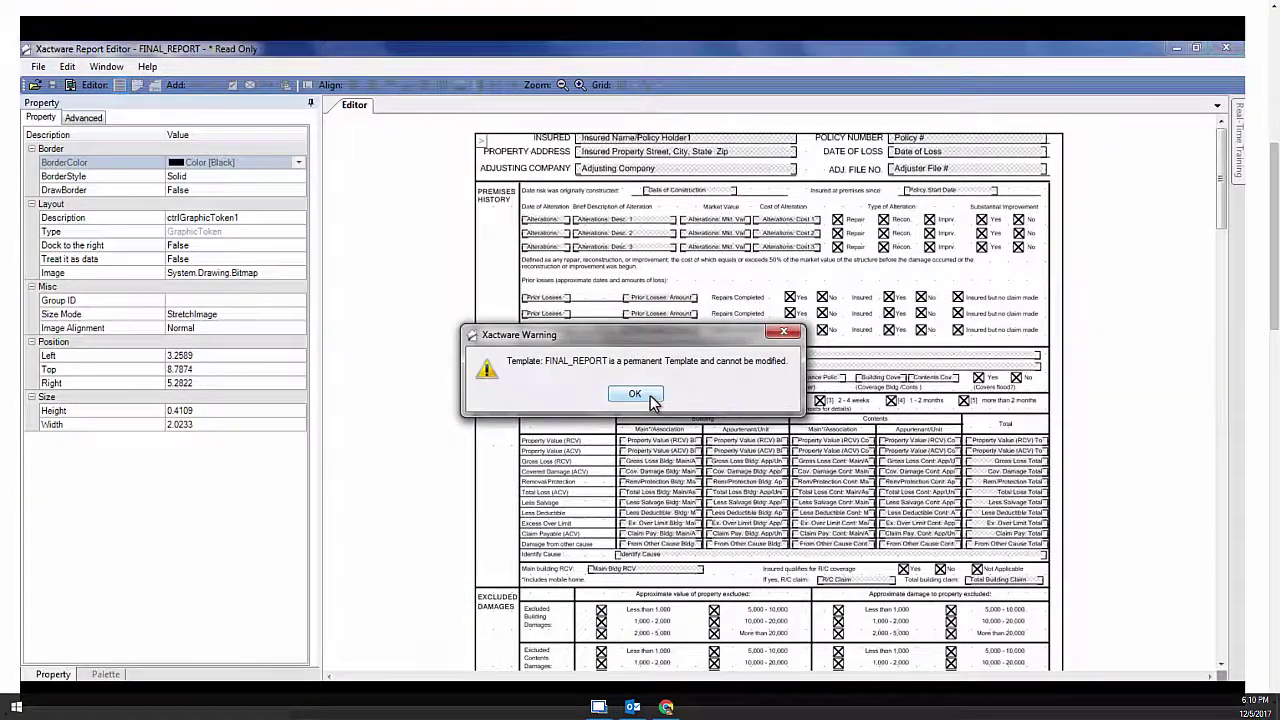
Dismiss the read-only warning and save a copy as FINAL_REPORT_FLOOD, described 'Final Report Adjuster'
{"action": "left_click", "coordinate": [634, 394]}
{"action": "left_click_drag", "start_coordinate": [1223, 135], "coordinate": [1238, 660]}
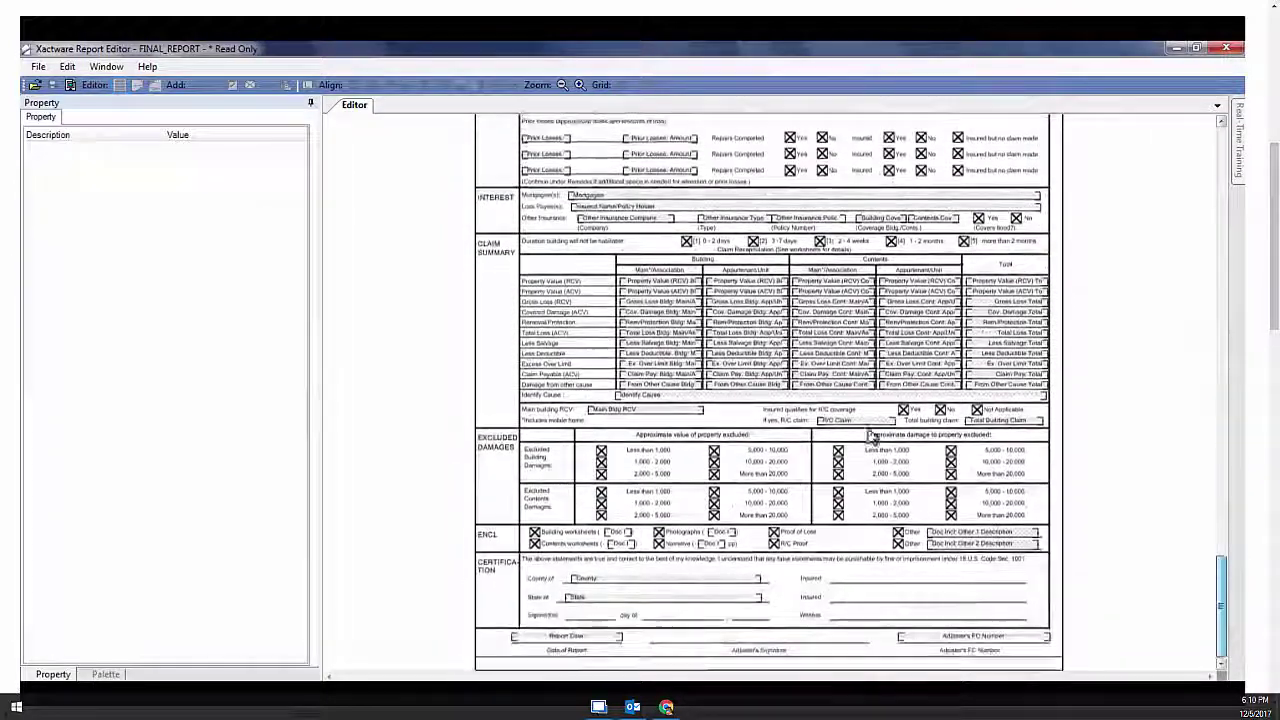
{"action": "left_click", "coordinate": [580, 84]}
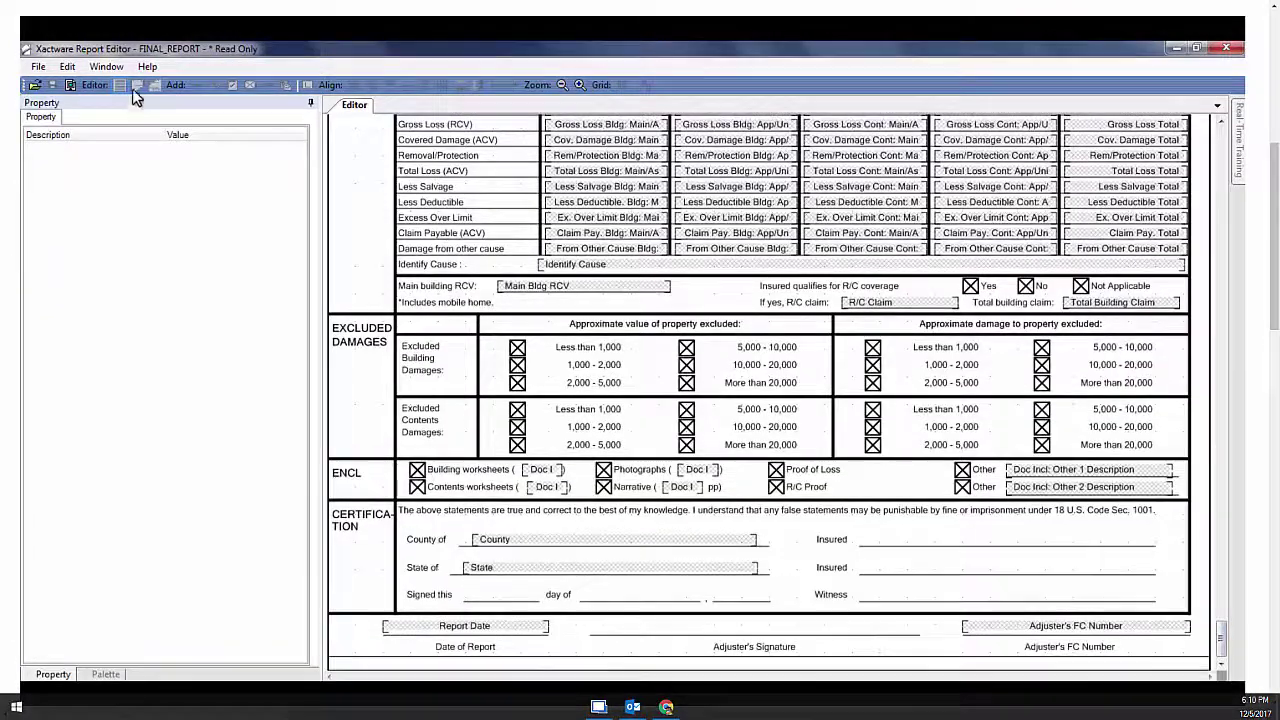
{"action": "left_click", "coordinate": [38, 66]}
{"action": "left_click", "coordinate": [63, 147]}
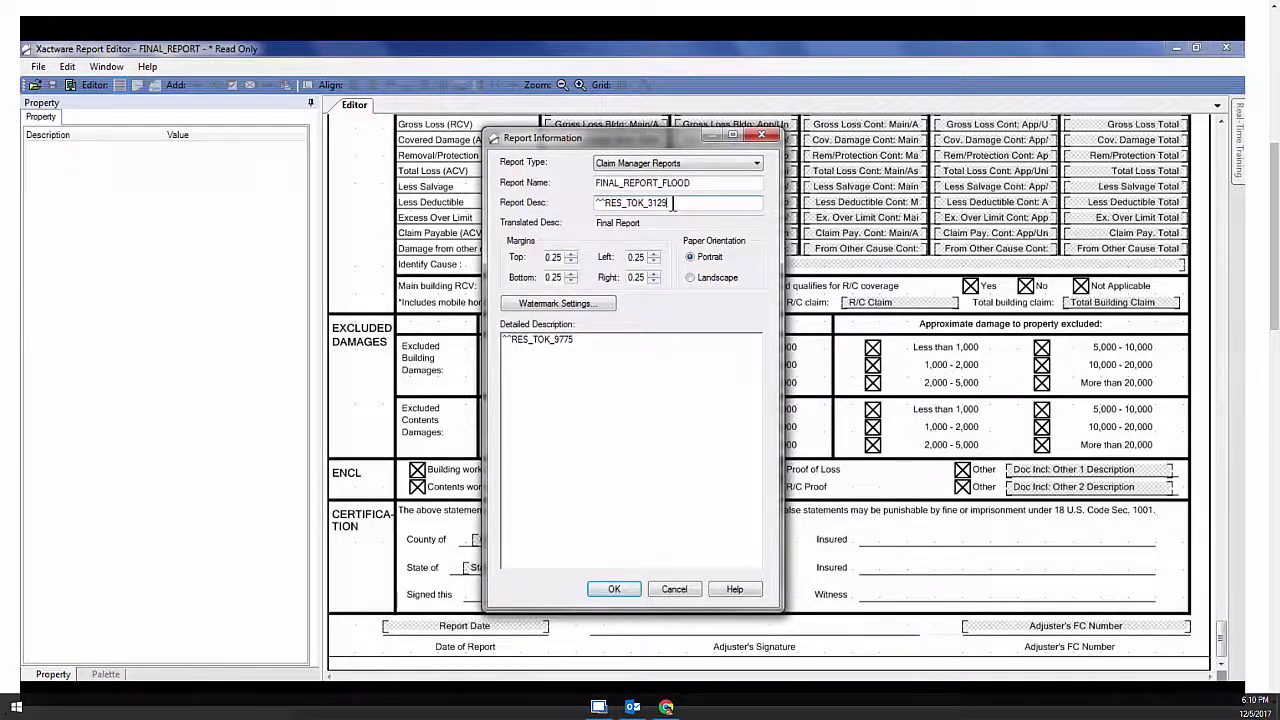
{"action": "left_click", "coordinate": [673, 204]}
{"action": "type", "text": "F"}
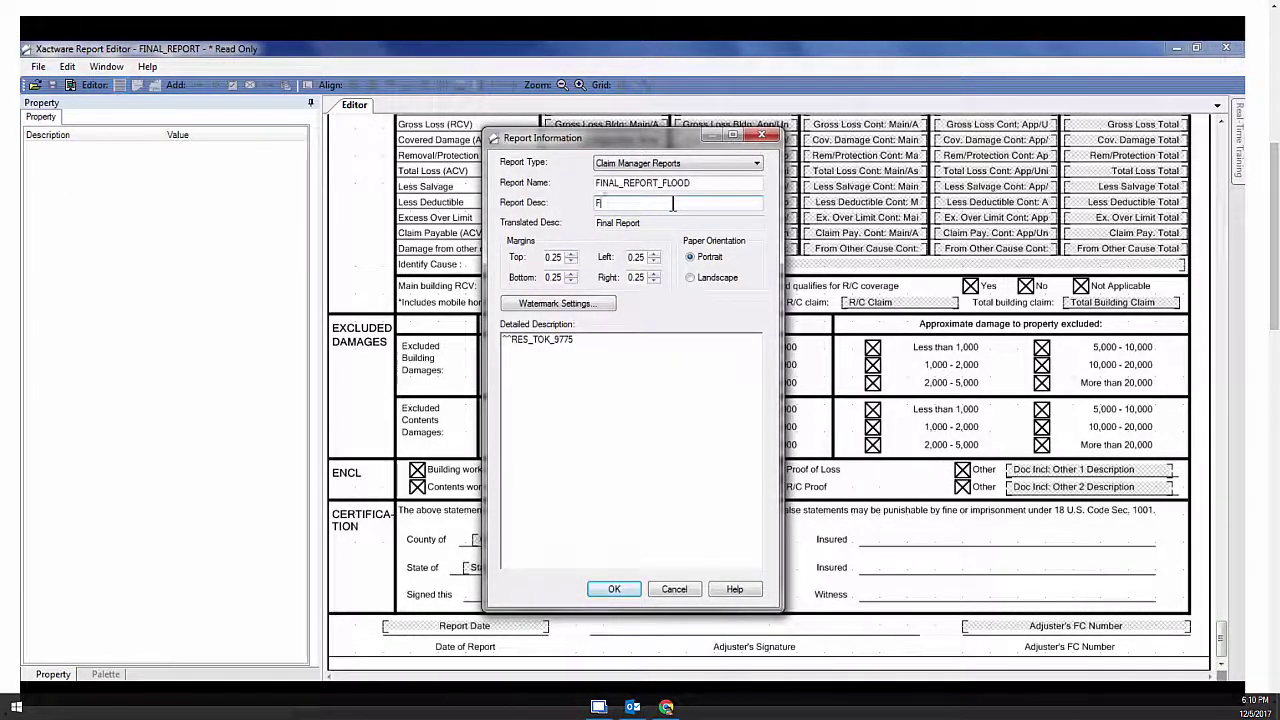
{"action": "type", "text": "inal Report Adjuster"}
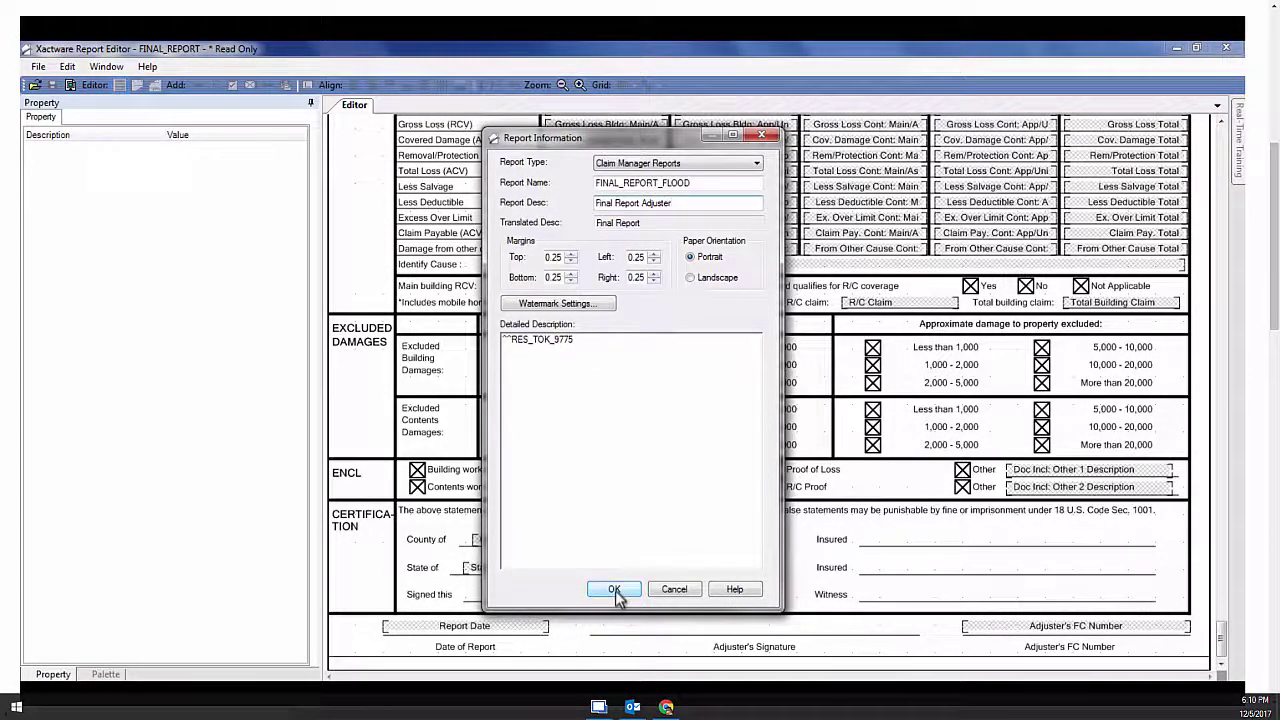
{"action": "left_click", "coordinate": [615, 590]}
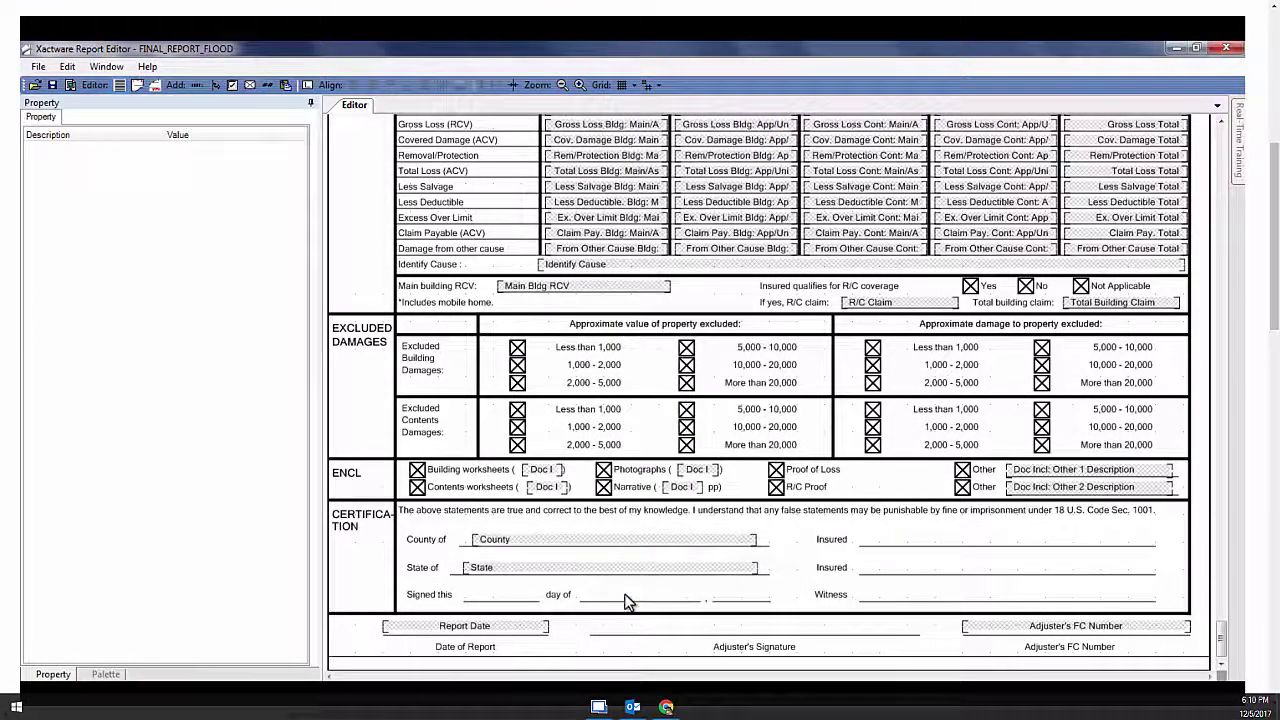
Place a graphic at the adjuster's signature spot showing the sample signature JPEG
{"action": "left_click", "coordinate": [251, 85]}
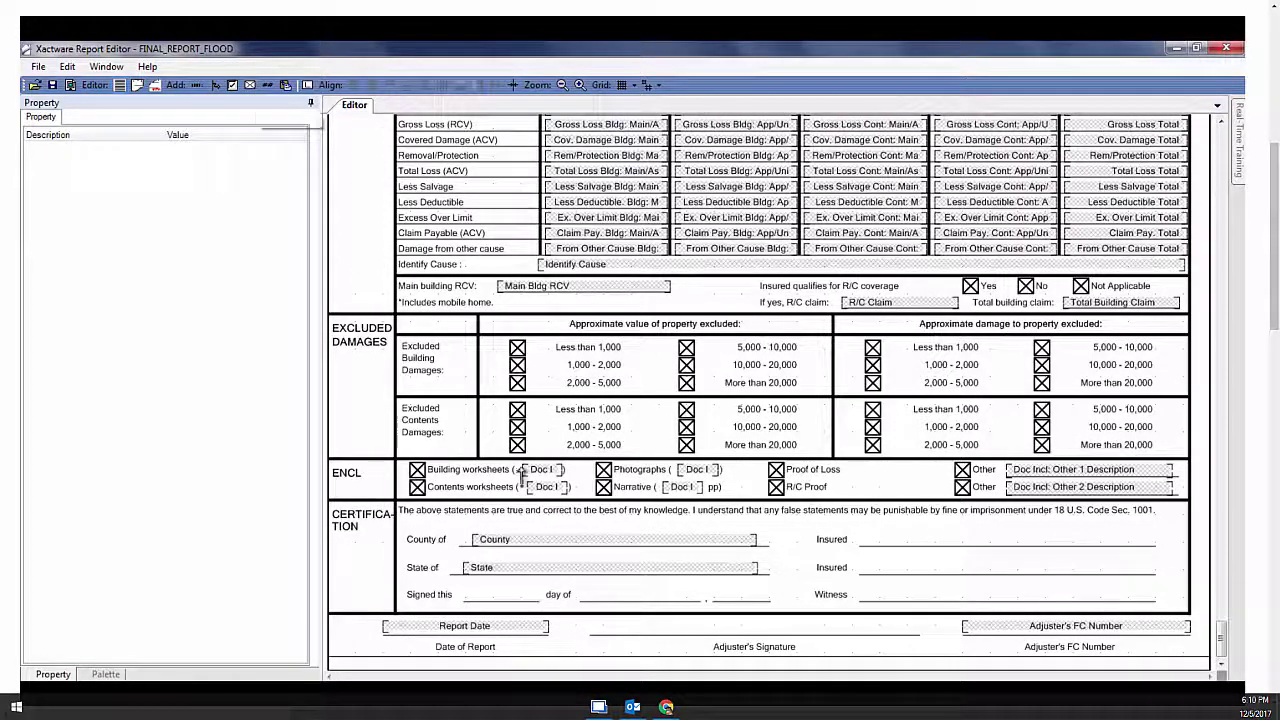
{"action": "left_click", "coordinate": [603, 621]}
{"action": "left_click", "coordinate": [105, 273]}
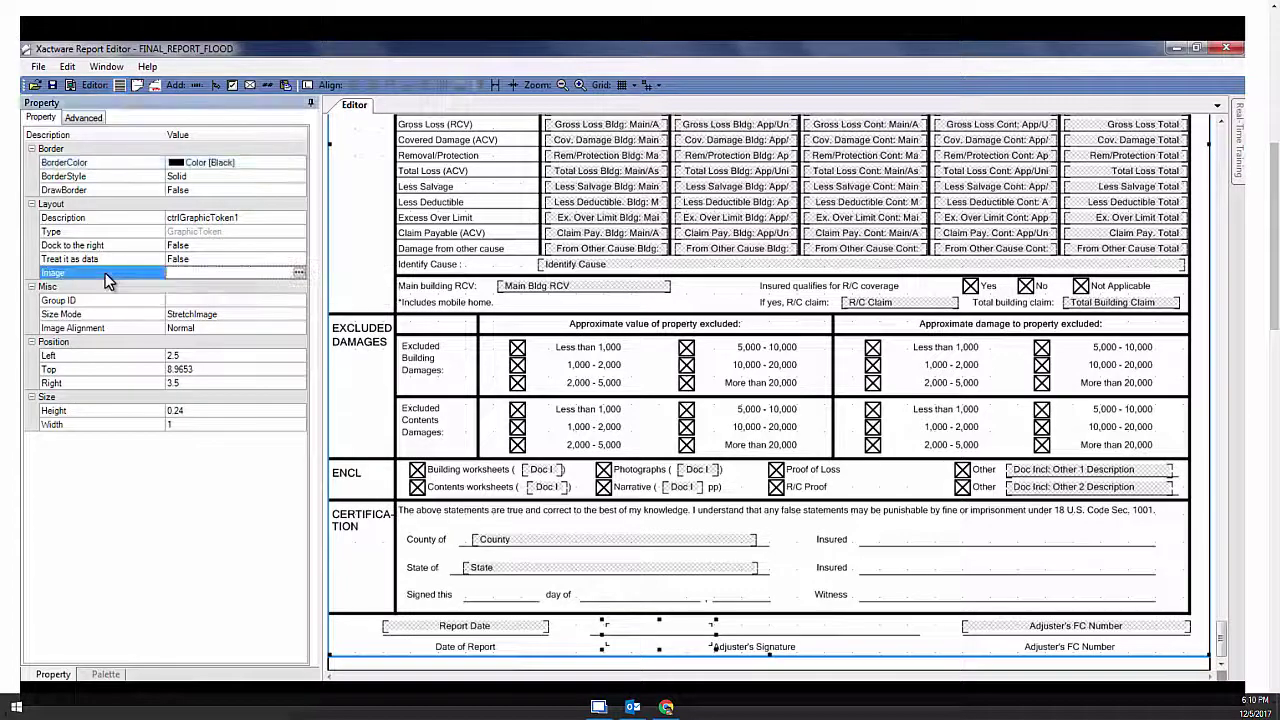
{"action": "left_click", "coordinate": [298, 272]}
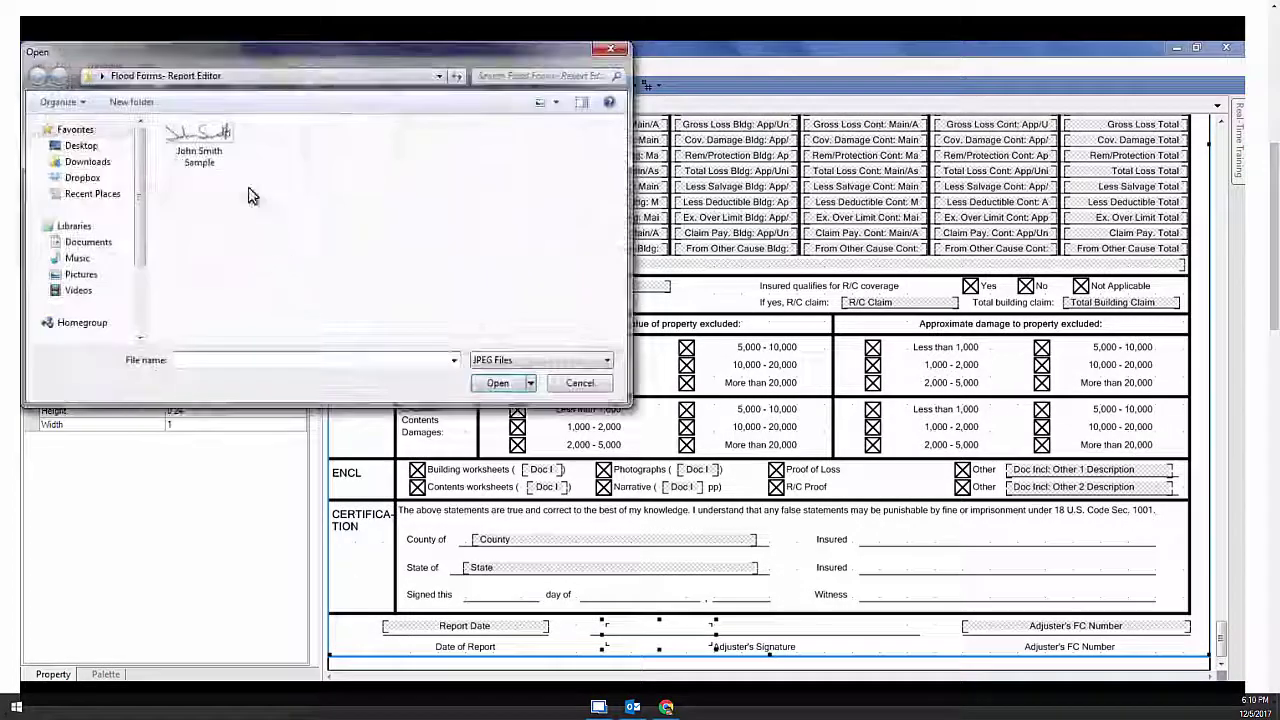
{"action": "left_click", "coordinate": [199, 145]}
{"action": "left_click", "coordinate": [497, 383]}
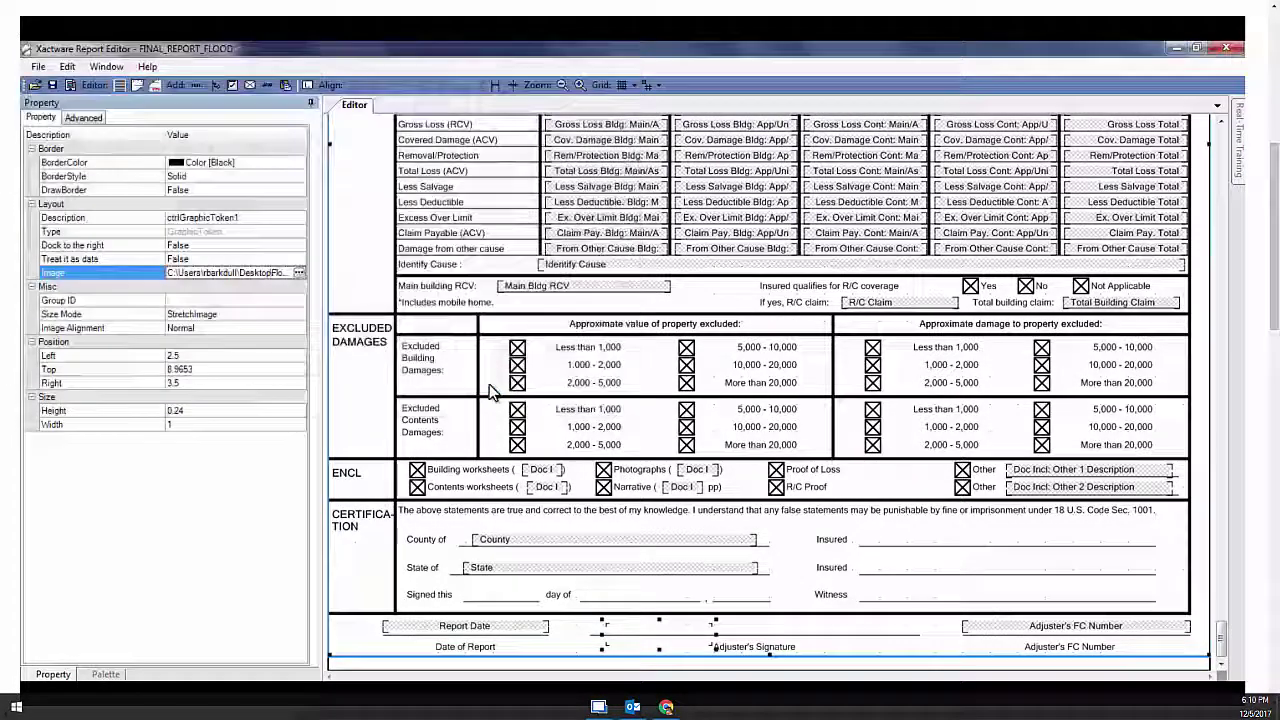
Enlarge the signature graphic to 1.6455 × 0.3232 and shift it onto the signature line
{"action": "left_click", "coordinate": [653, 645]}
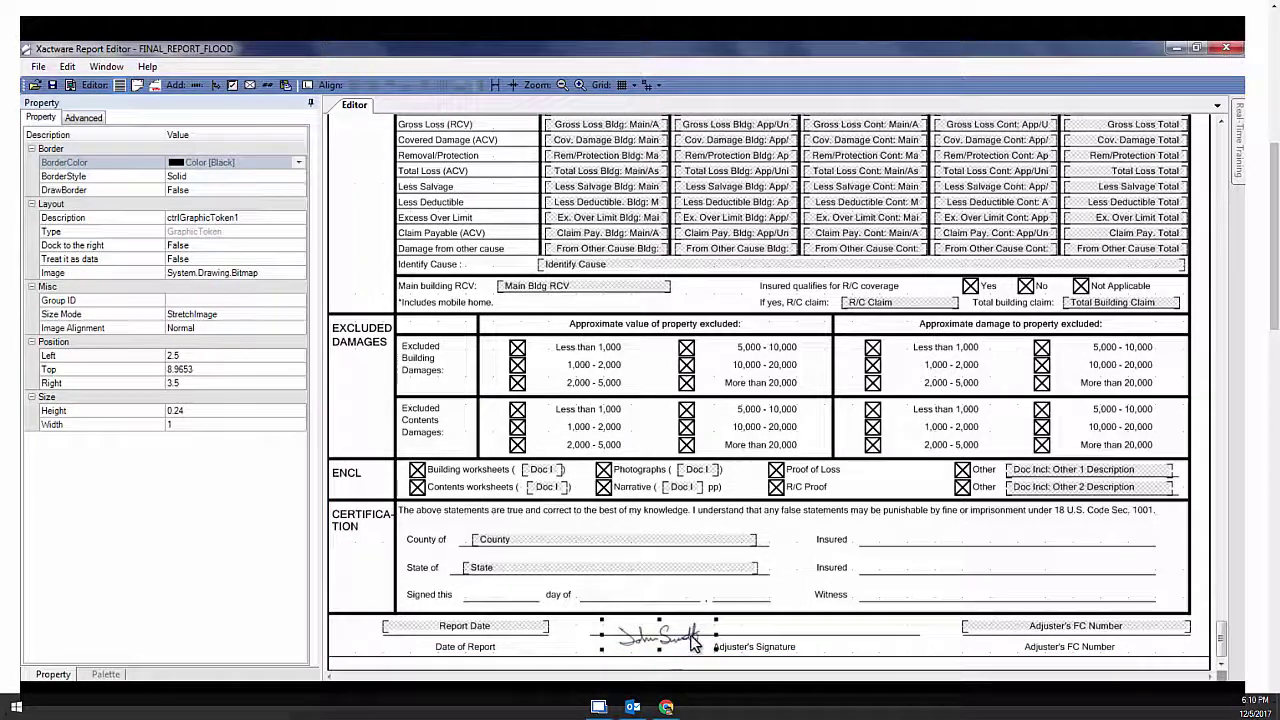
{"action": "left_click_drag", "start_coordinate": [716, 621], "coordinate": [787, 610]}
{"action": "left_click_drag", "start_coordinate": [707, 646], "coordinate": [748, 648]}
{"action": "left_click_drag", "start_coordinate": [1221, 635], "coordinate": [1212, 336]}
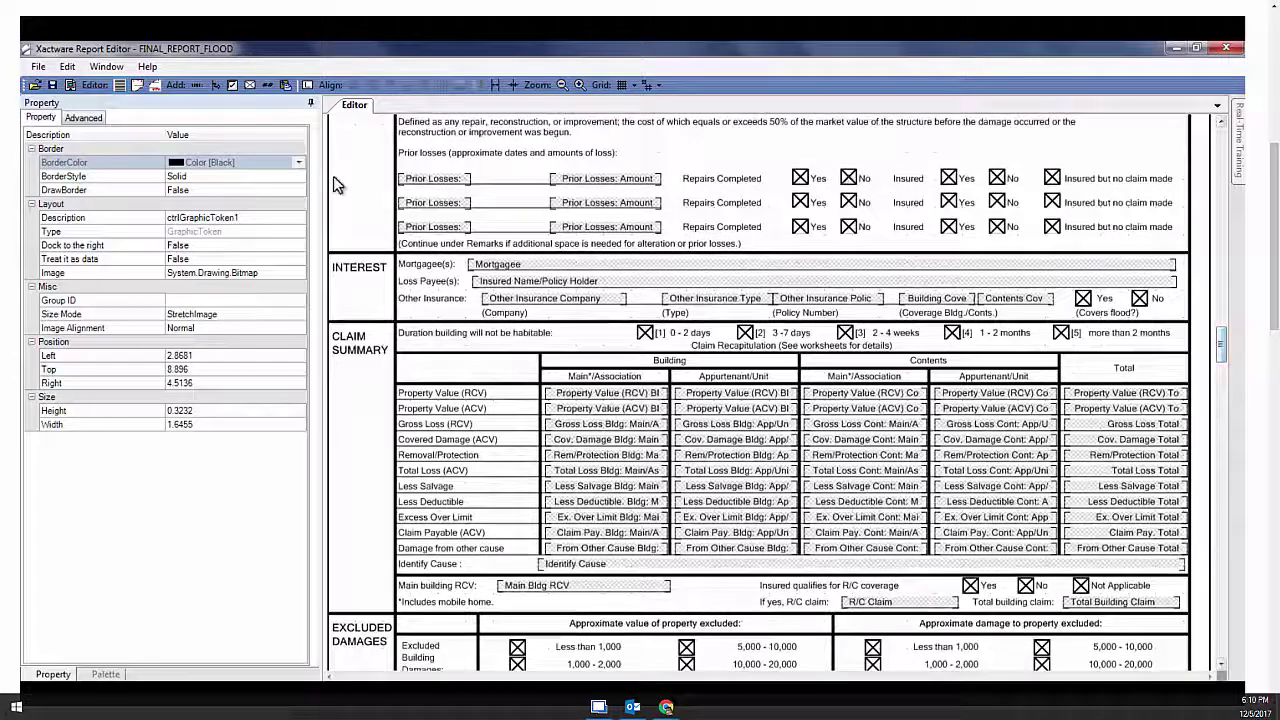
Close the open FINAL_REPORT_FLOOD template and bring up the template report list
{"action": "left_click", "coordinate": [38, 66]}
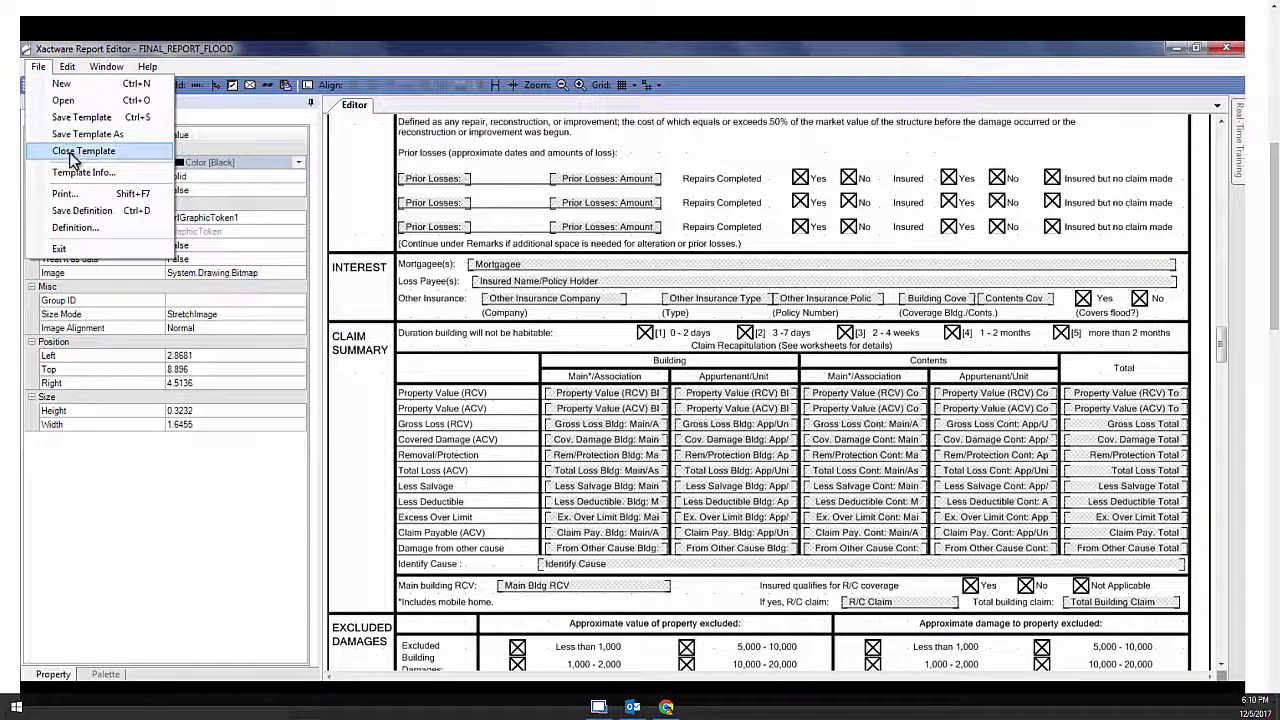
{"action": "left_click", "coordinate": [75, 157]}
{"action": "left_click", "coordinate": [34, 85]}
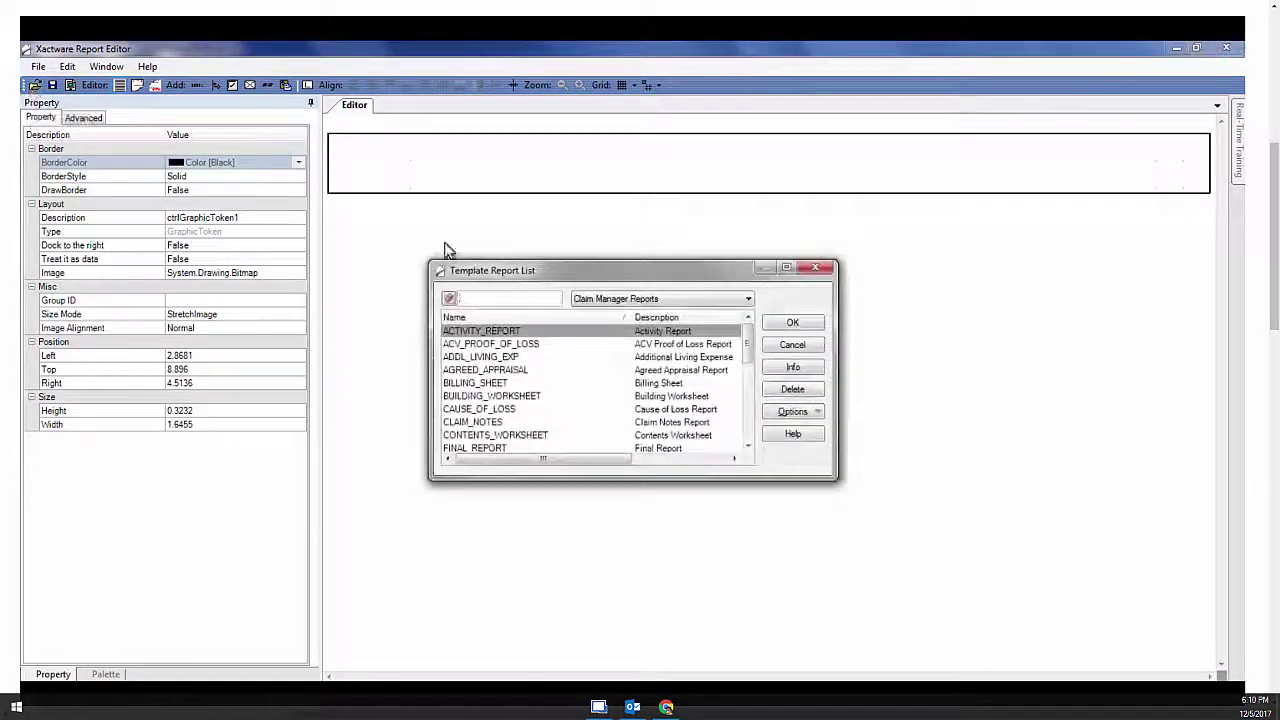
Link the FINAL_REPORT_FLOOD template to all five carrier profiles
{"action": "left_click_drag", "start_coordinate": [746, 345], "coordinate": [746, 358]}
{"action": "left_click", "coordinate": [522, 423]}
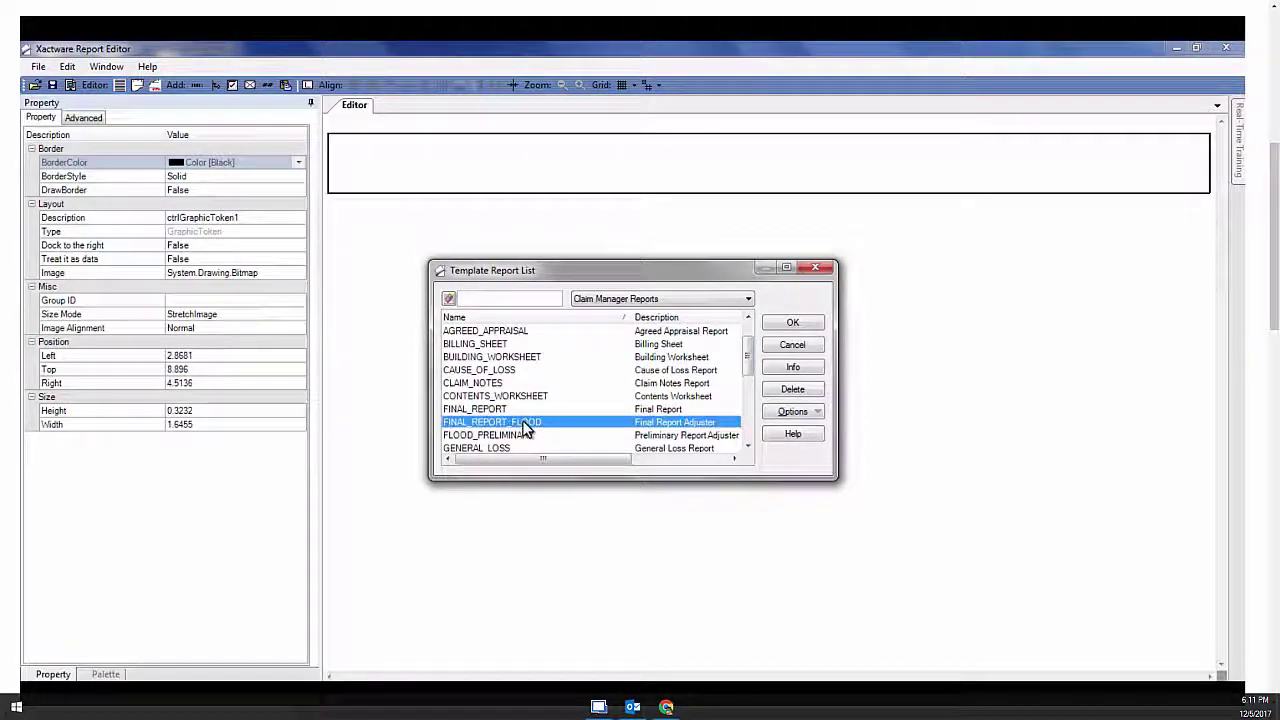
{"action": "right_click", "coordinate": [552, 424]}
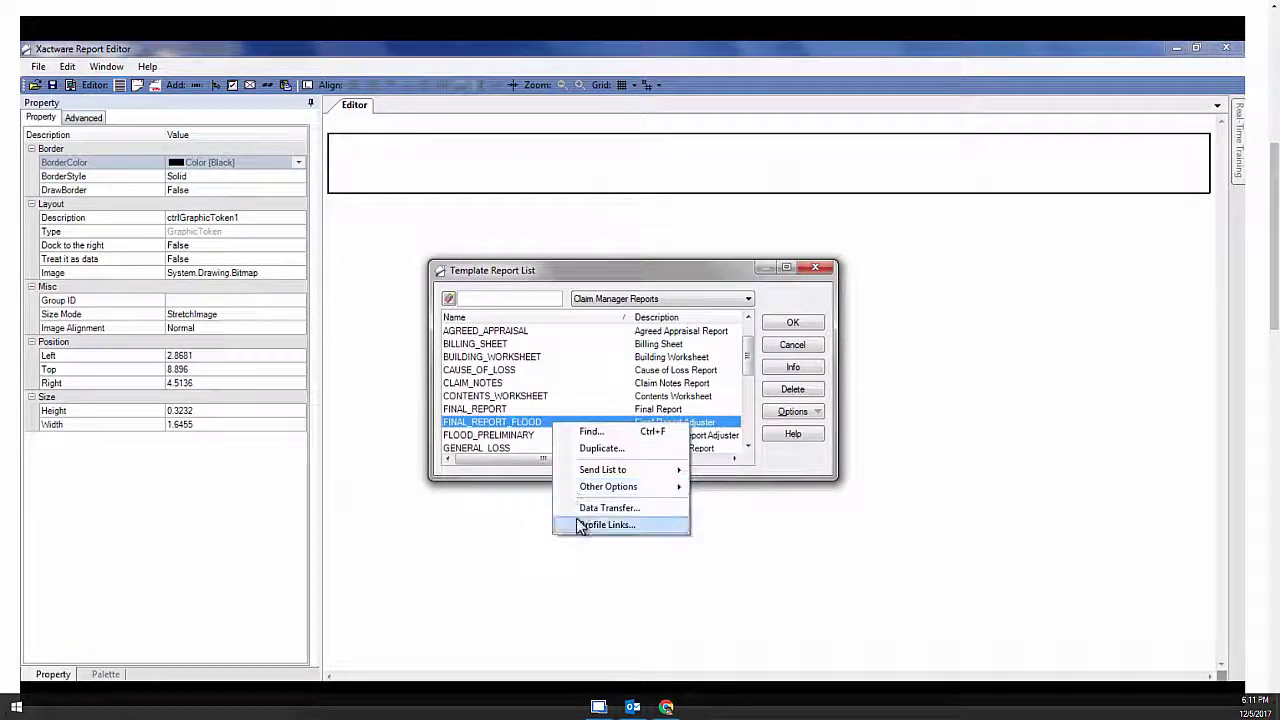
{"action": "left_click", "coordinate": [636, 525]}
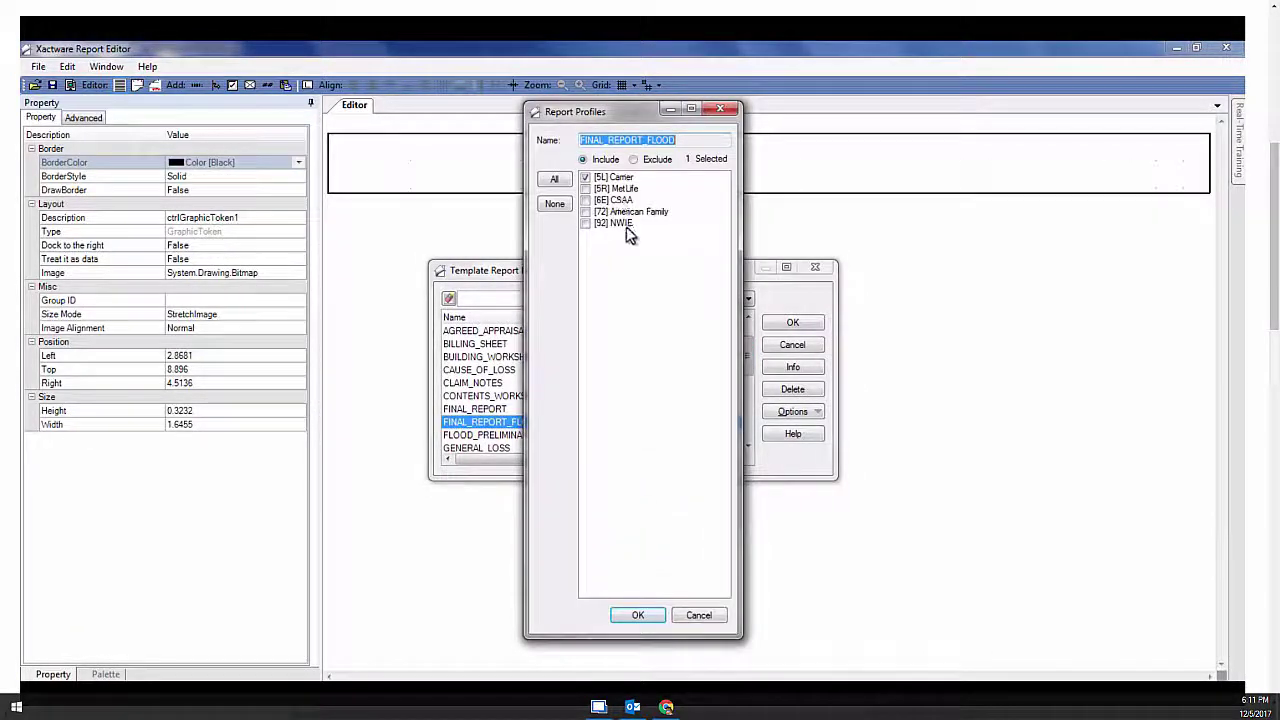
{"action": "left_click", "coordinate": [553, 180]}
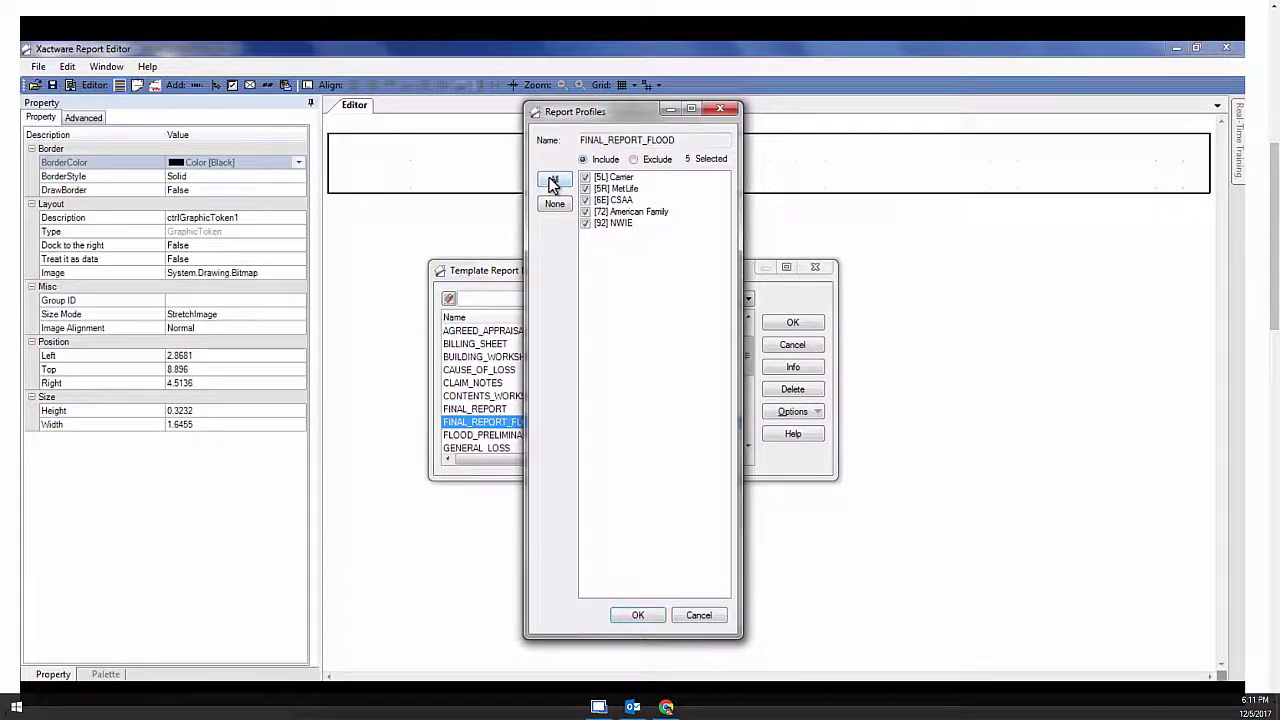
{"action": "left_click", "coordinate": [640, 615]}
Link FLOOD_PRELIMINARY to all five carrier profiles, then close the template list and editor
{"action": "mouse_move", "coordinate": [754, 364]}
{"action": "left_mouse_down"}
{"action": "mouse_move", "coordinate": [752, 420]}
{"action": "mouse_move", "coordinate": [751, 378]}
{"action": "left_mouse_up"}
{"action": "left_click", "coordinate": [692, 384]}
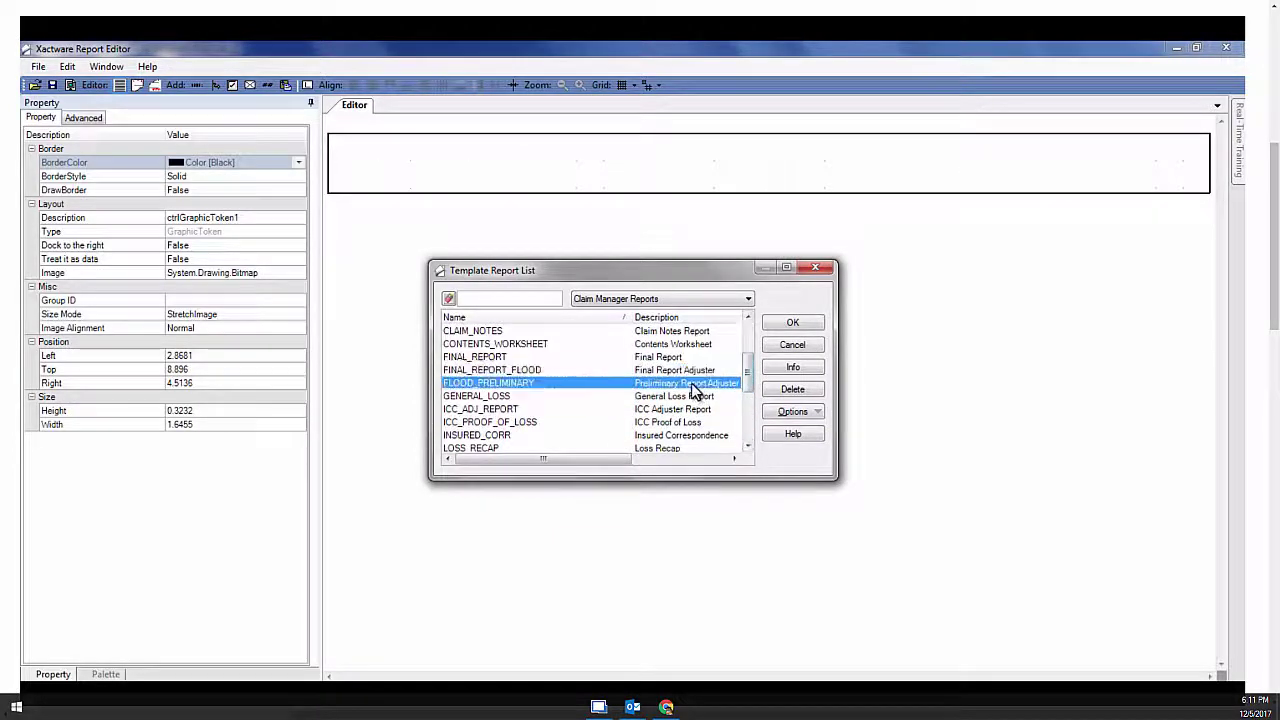
{"action": "left_click", "coordinate": [790, 411]}
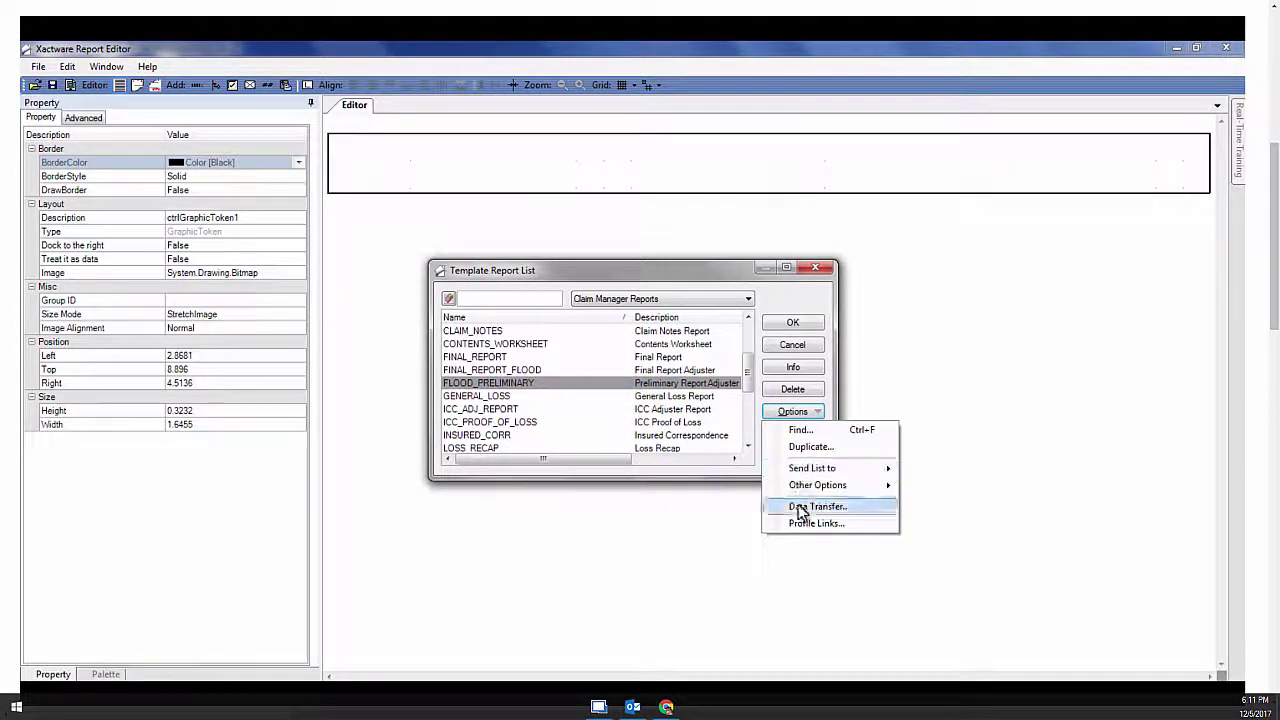
{"action": "left_click", "coordinate": [800, 520]}
{"action": "left_click", "coordinate": [555, 178]}
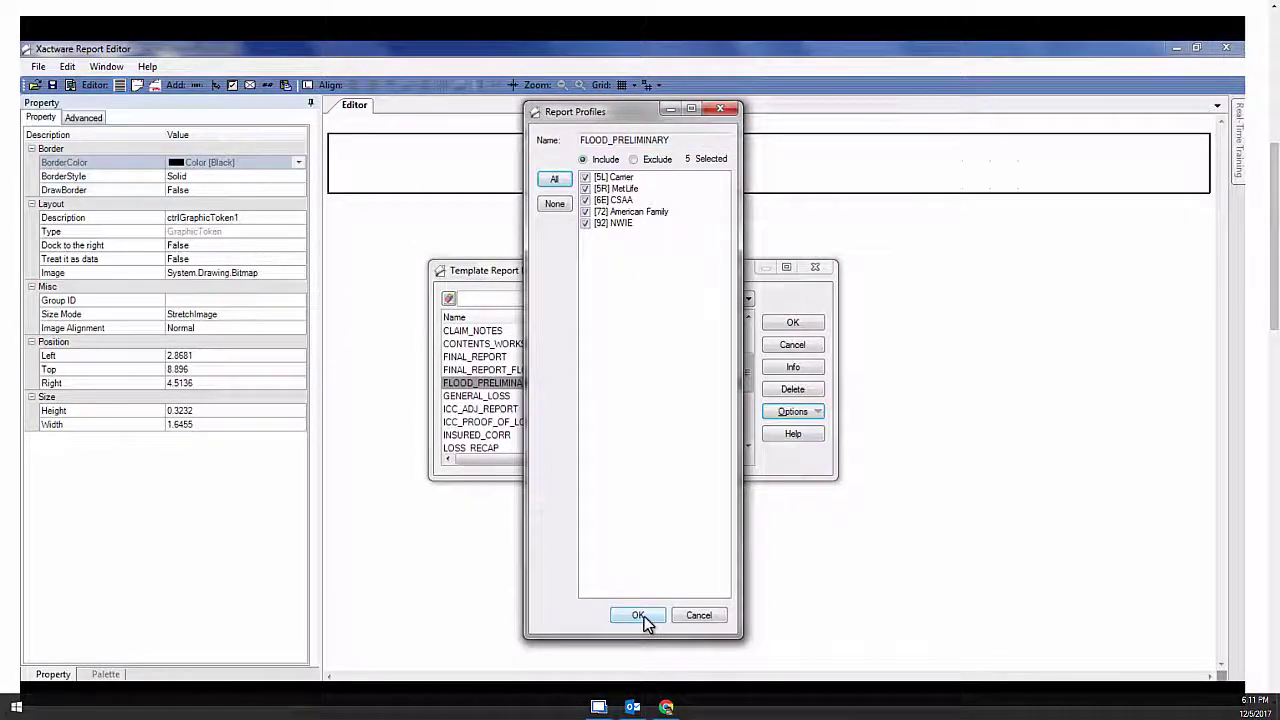
{"action": "left_click", "coordinate": [640, 615]}
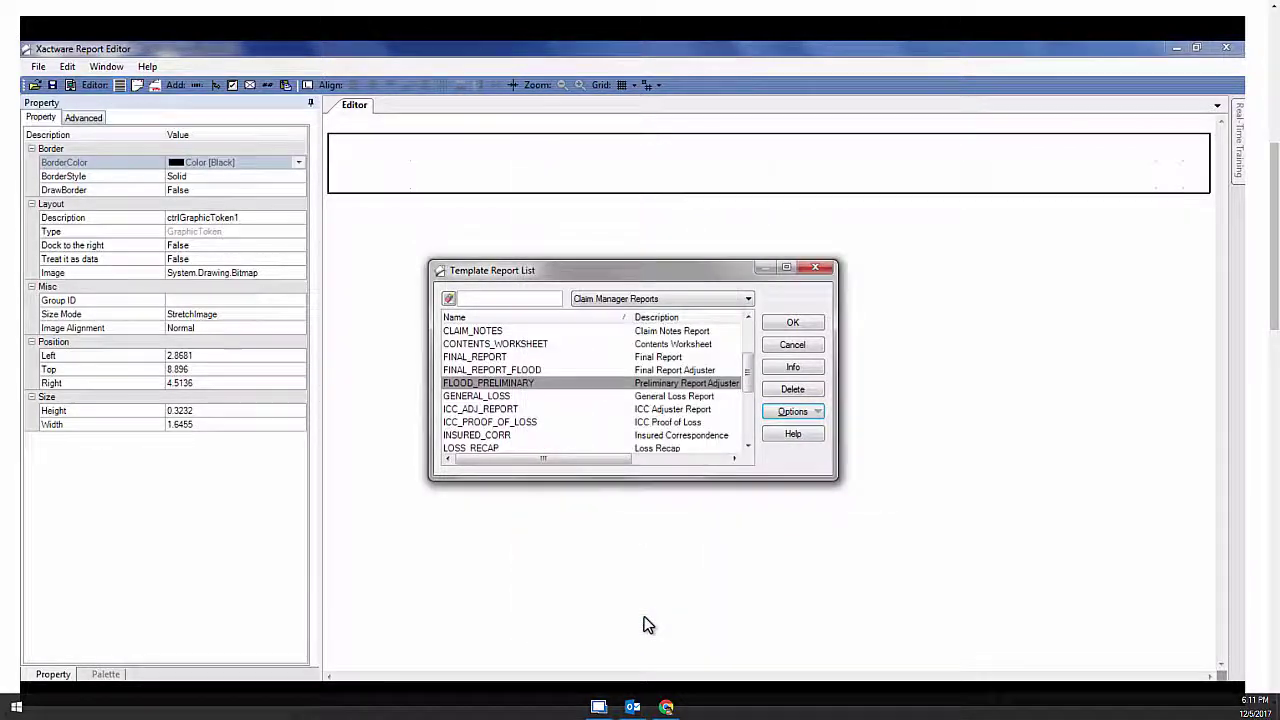
{"action": "left_click", "coordinate": [808, 345]}
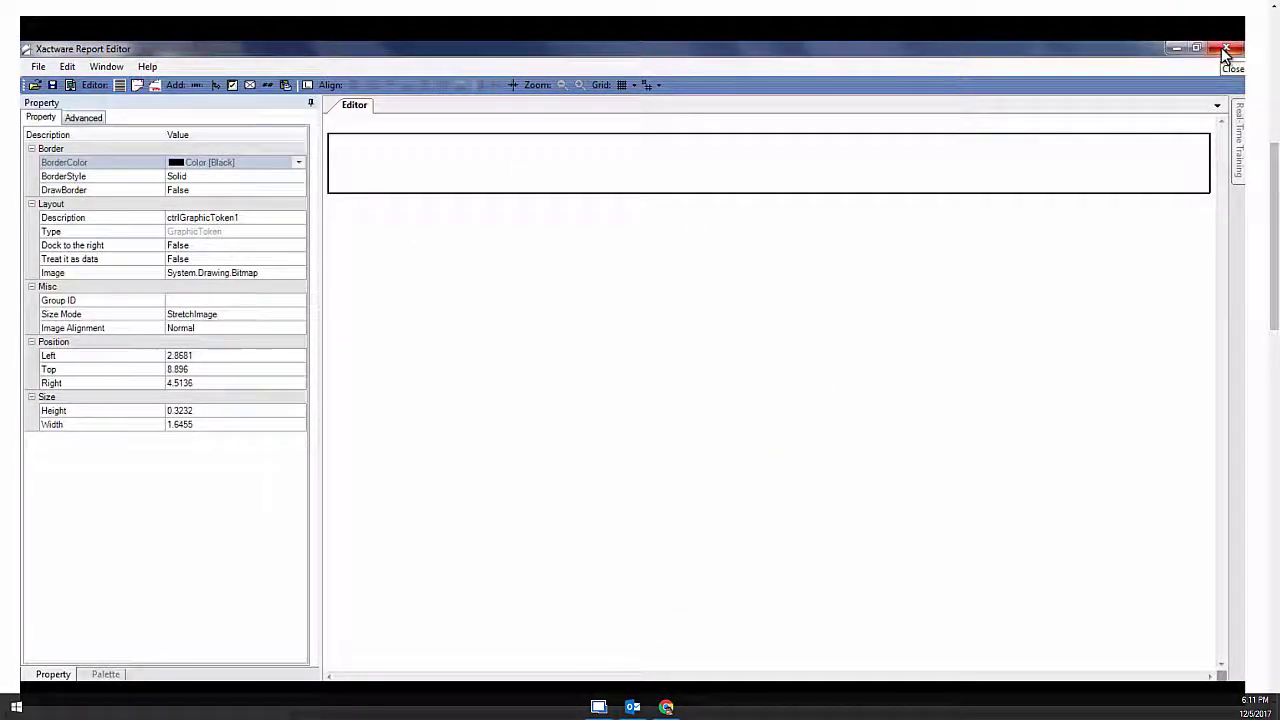
{"action": "left_click", "coordinate": [1226, 50]}
Open the flood estimate and preview the Preliminary Report from the Claim Reports list
{"action": "double_click", "coordinate": [147, 207]}
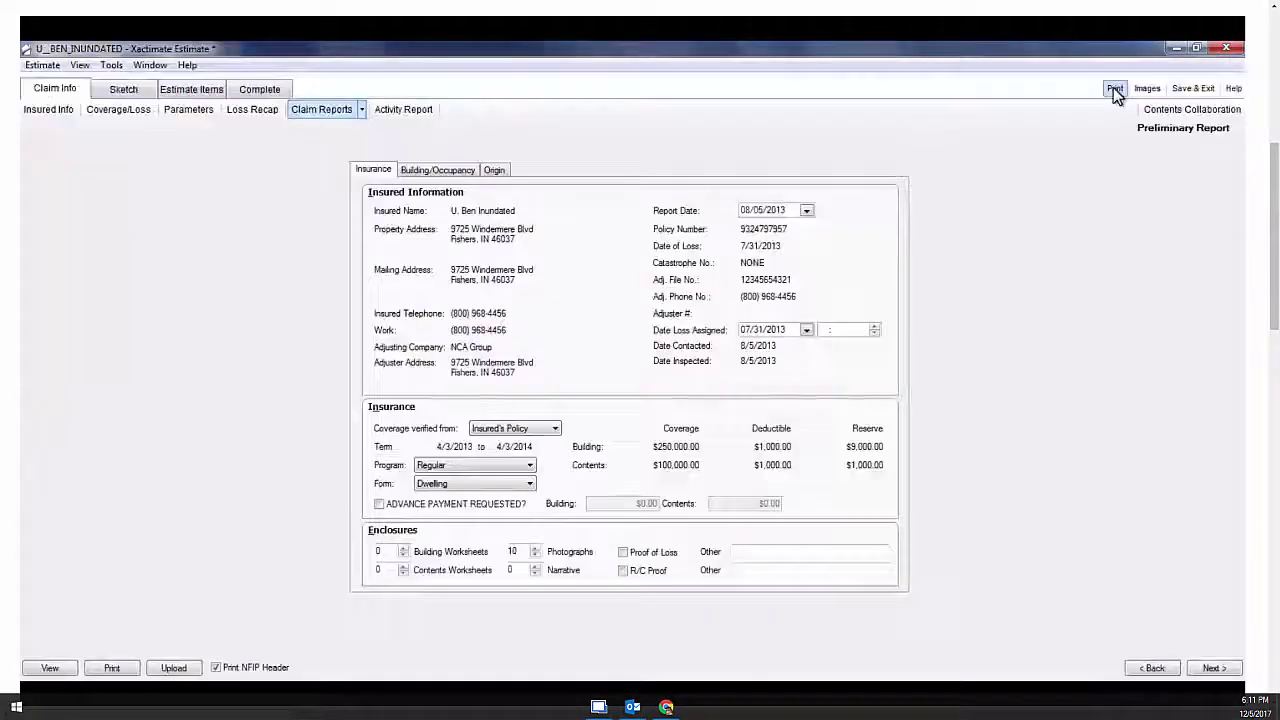
{"action": "left_click", "coordinate": [1113, 88]}
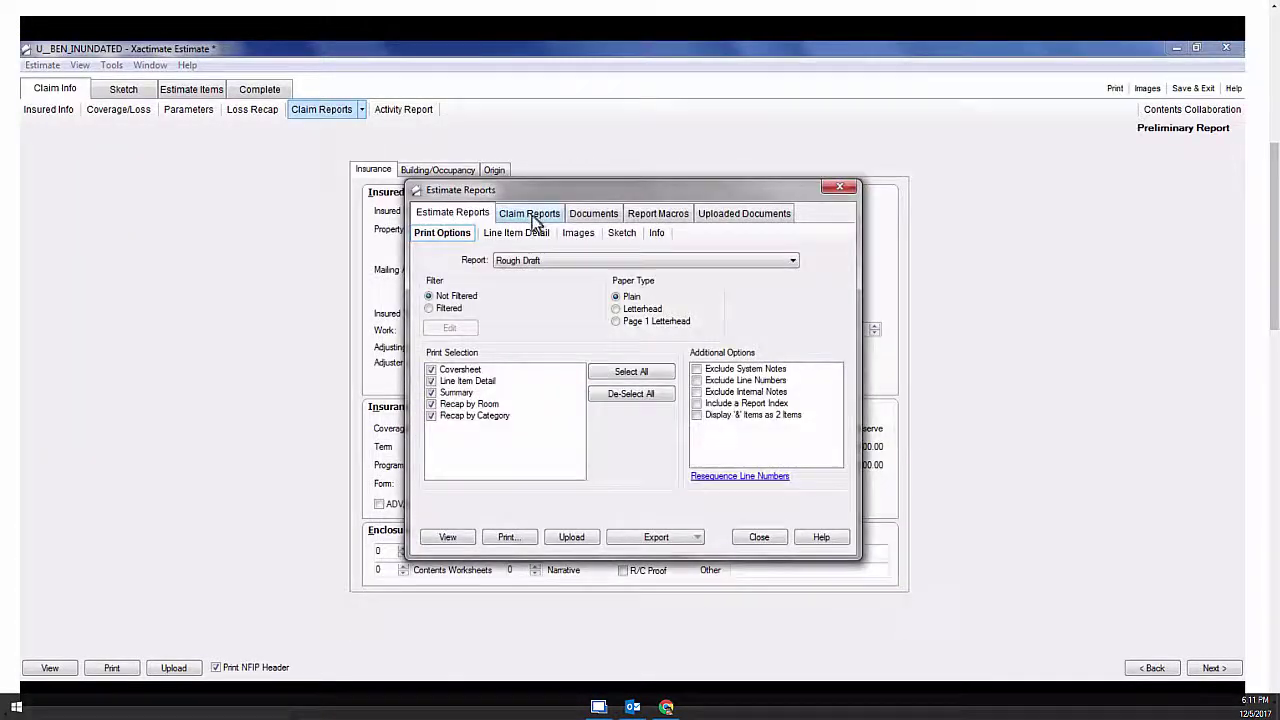
{"action": "left_click", "coordinate": [532, 214]}
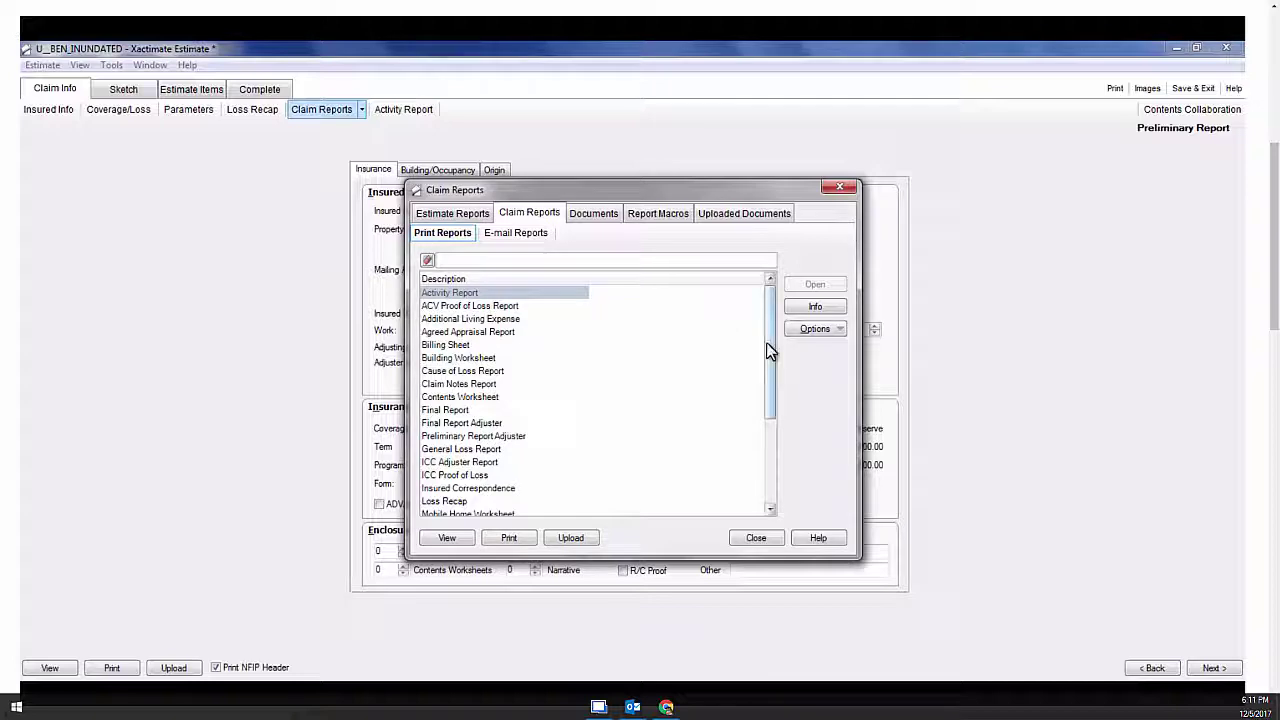
{"action": "left_click_drag", "start_coordinate": [766, 342], "coordinate": [764, 477]}
{"action": "left_click", "coordinate": [466, 438]}
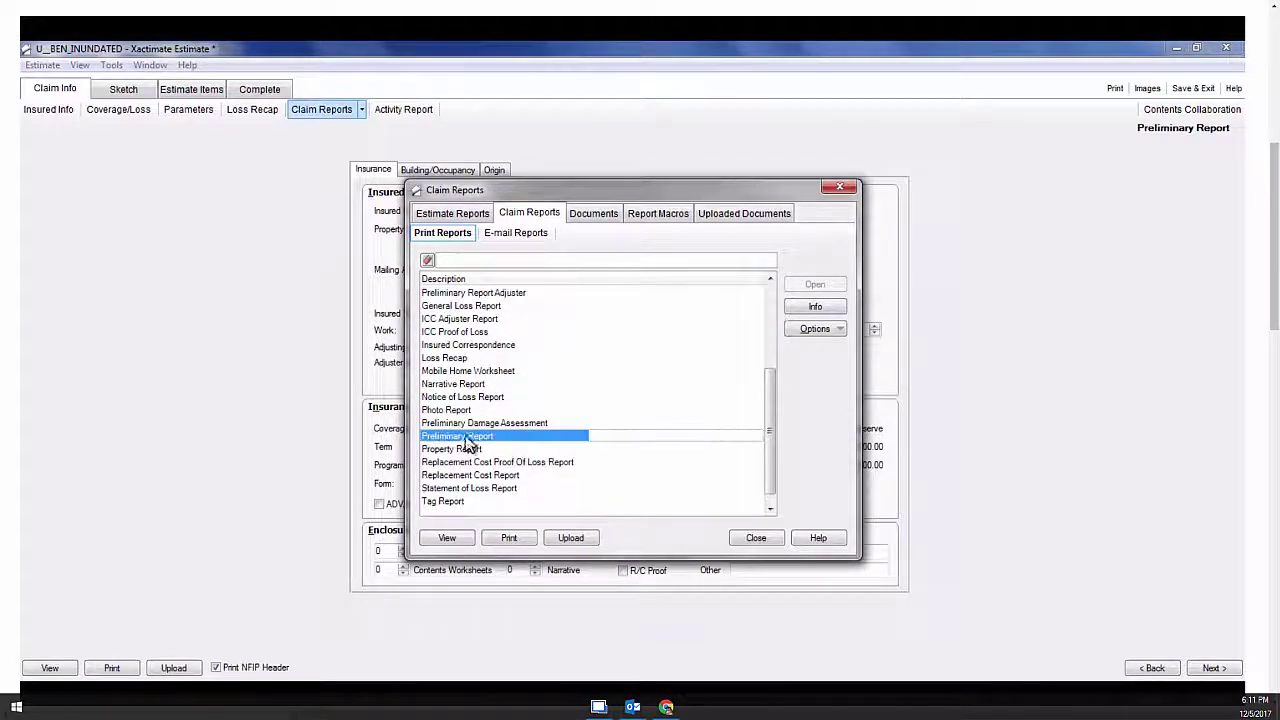
{"action": "left_click", "coordinate": [447, 538]}
{"action": "left_click_drag", "start_coordinate": [1240, 257], "coordinate": [1236, 530]}
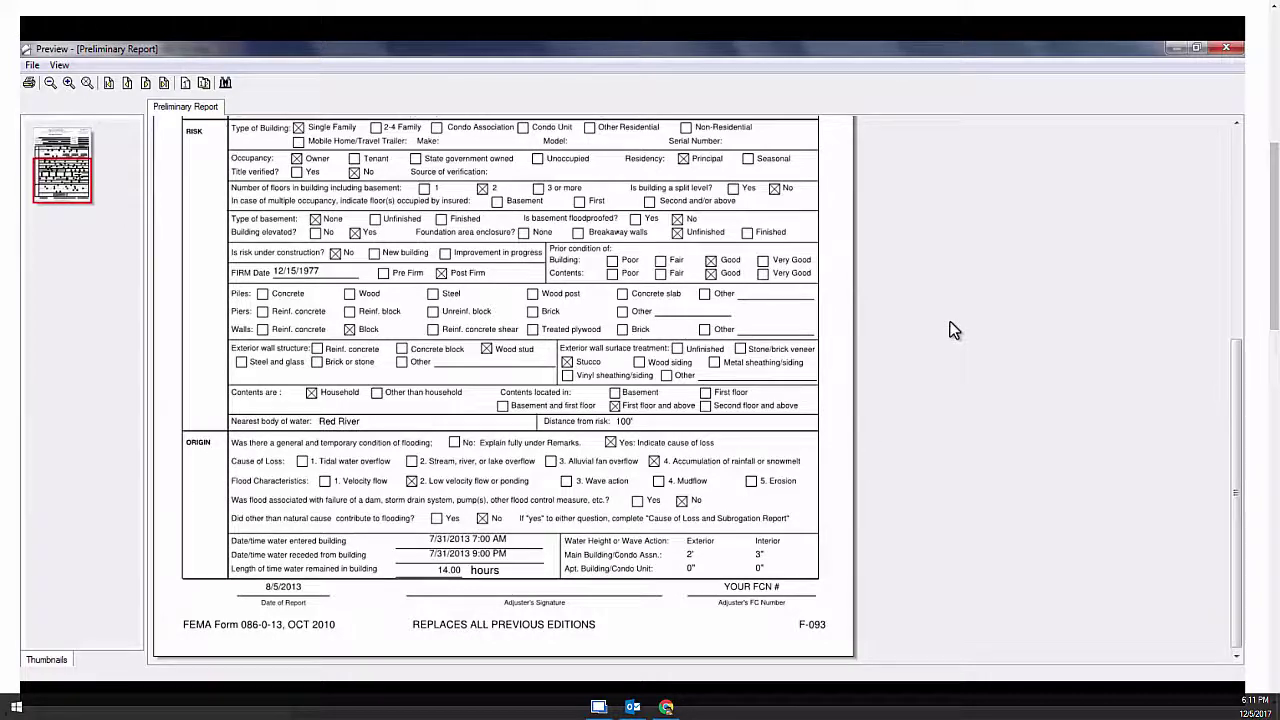
{"action": "left_click", "coordinate": [1226, 48]}
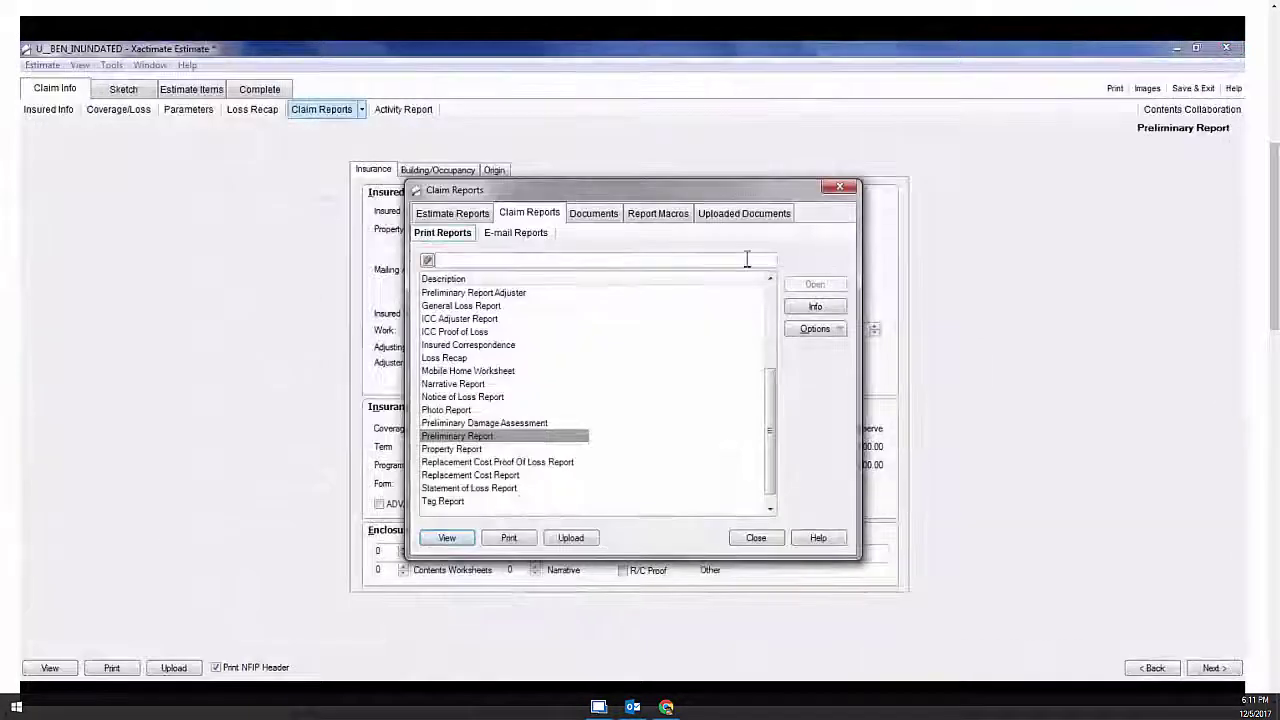
Select the Preliminary Report Adjuster claim report and preview it
{"action": "scroll", "coordinate": [760, 400], "scroll_direction": "up", "scroll_amount": 2}
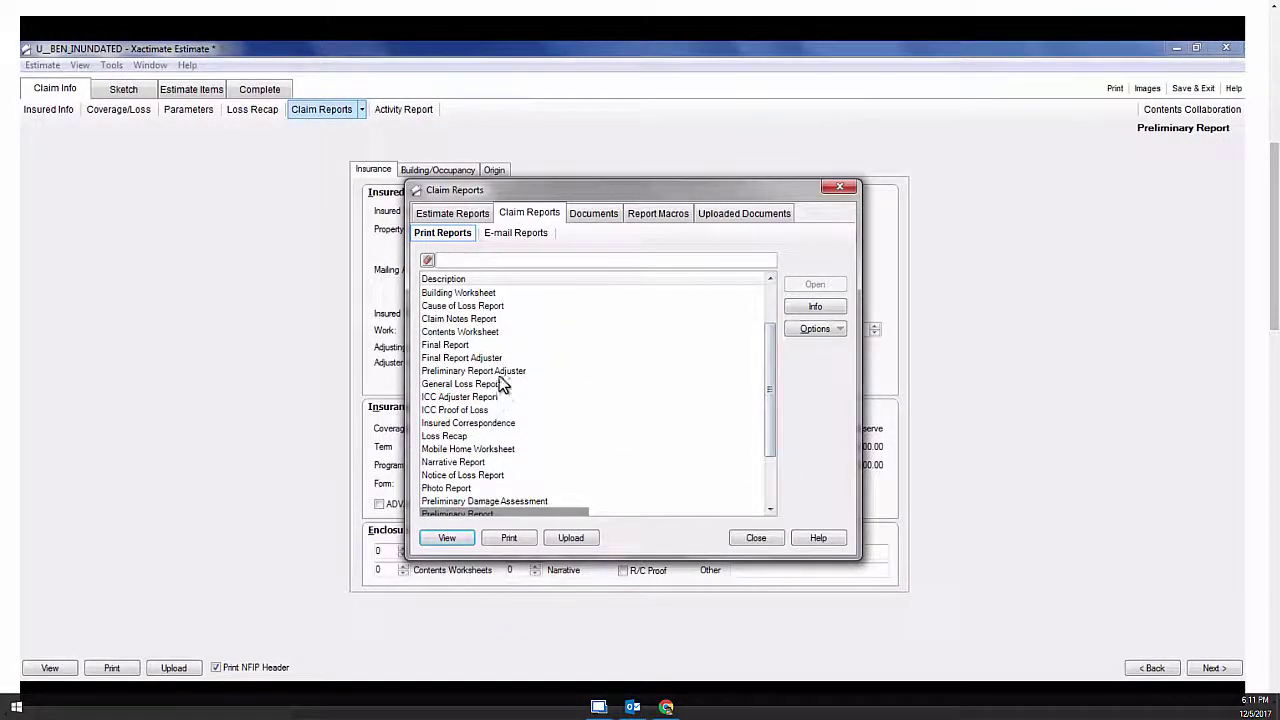
{"action": "left_click", "coordinate": [503, 375]}
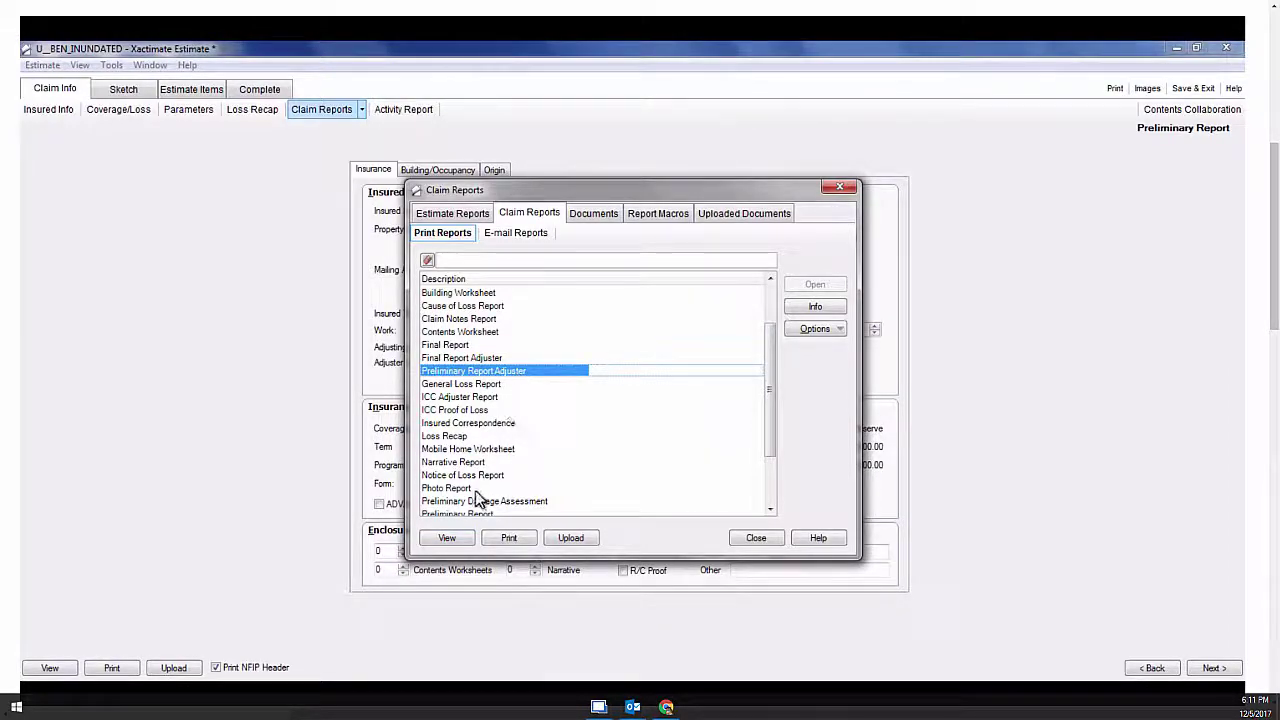
{"action": "left_click", "coordinate": [447, 538]}
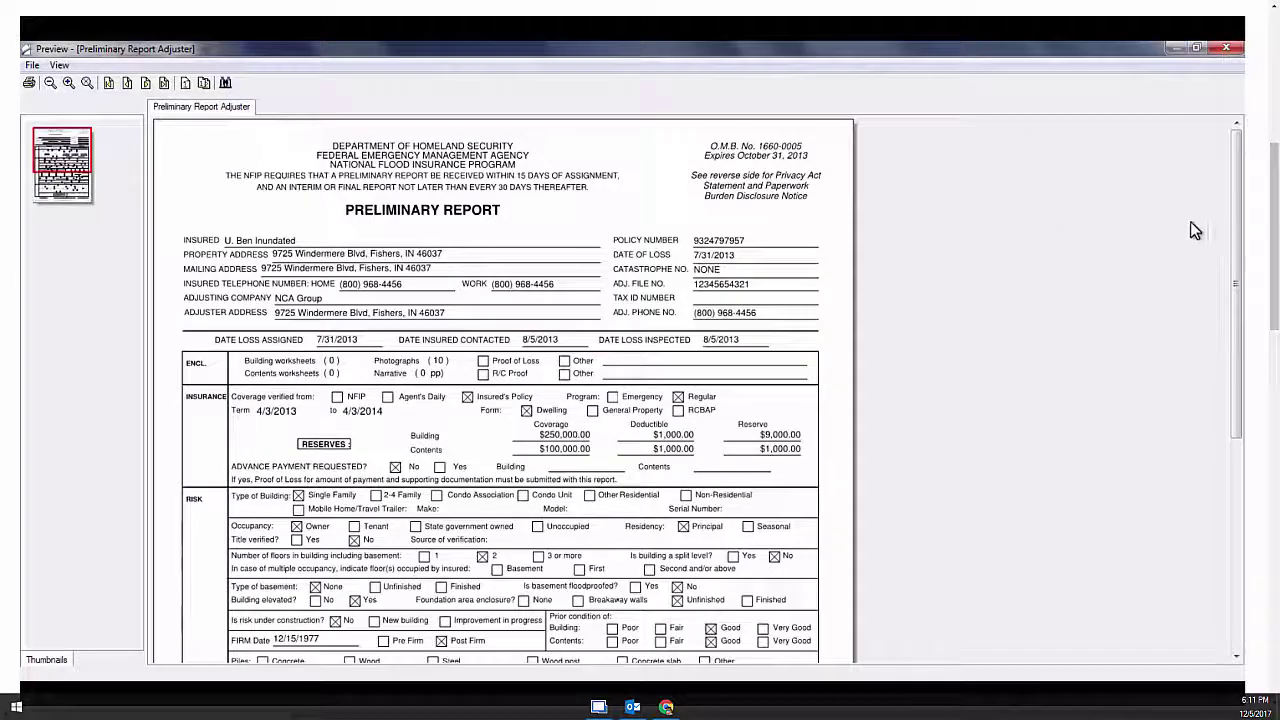
Scroll the Preliminary Report Adjuster preview to the sample signature, close it, and reselect the report
{"action": "left_click_drag", "start_coordinate": [1238, 307], "coordinate": [1224, 439]}
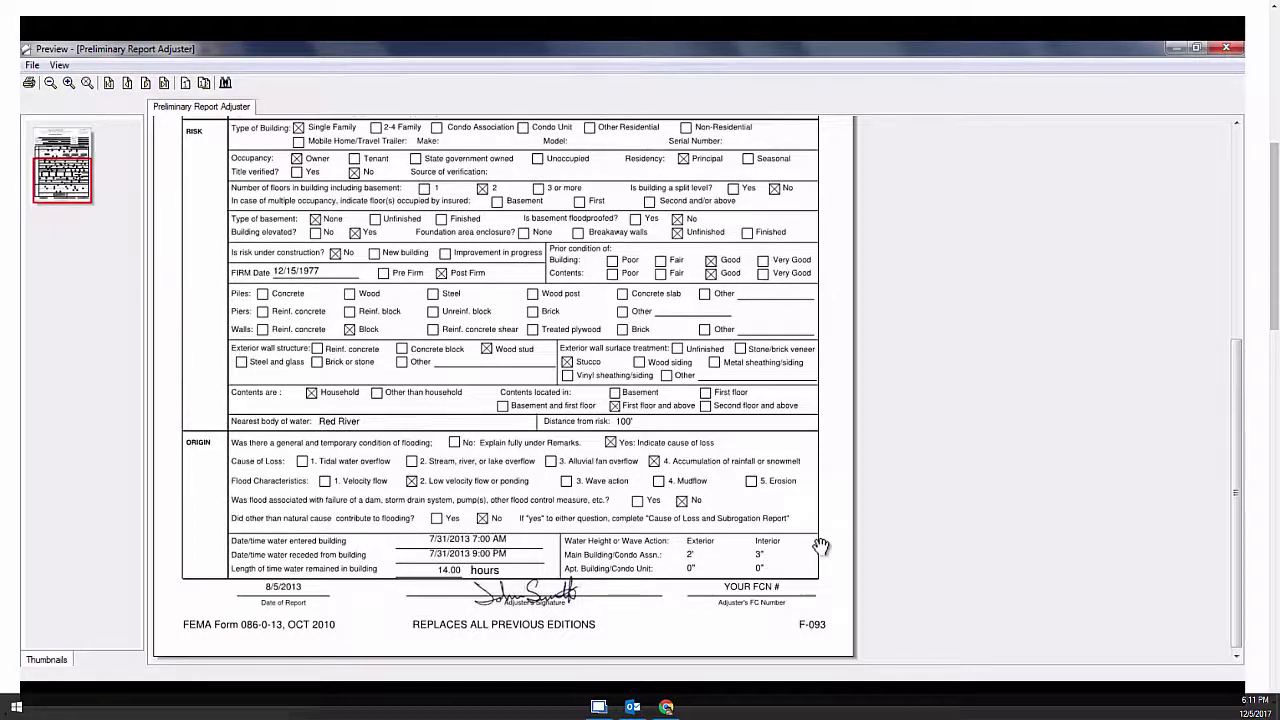
{"action": "left_click", "coordinate": [1226, 48]}
{"action": "left_click", "coordinate": [498, 374]}
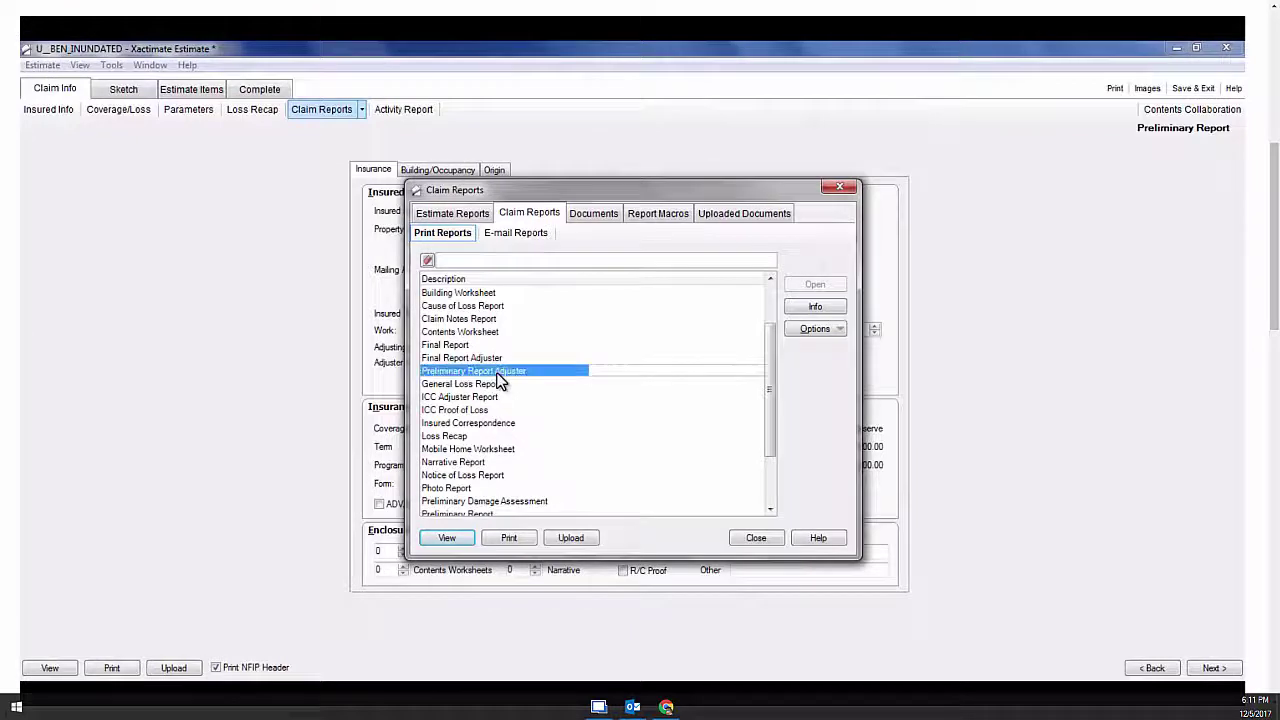
Upload Preliminary Report Adjuster to the outbox, acknowledge the confirmation, and close Claim Reports
{"action": "left_click", "coordinate": [568, 536]}
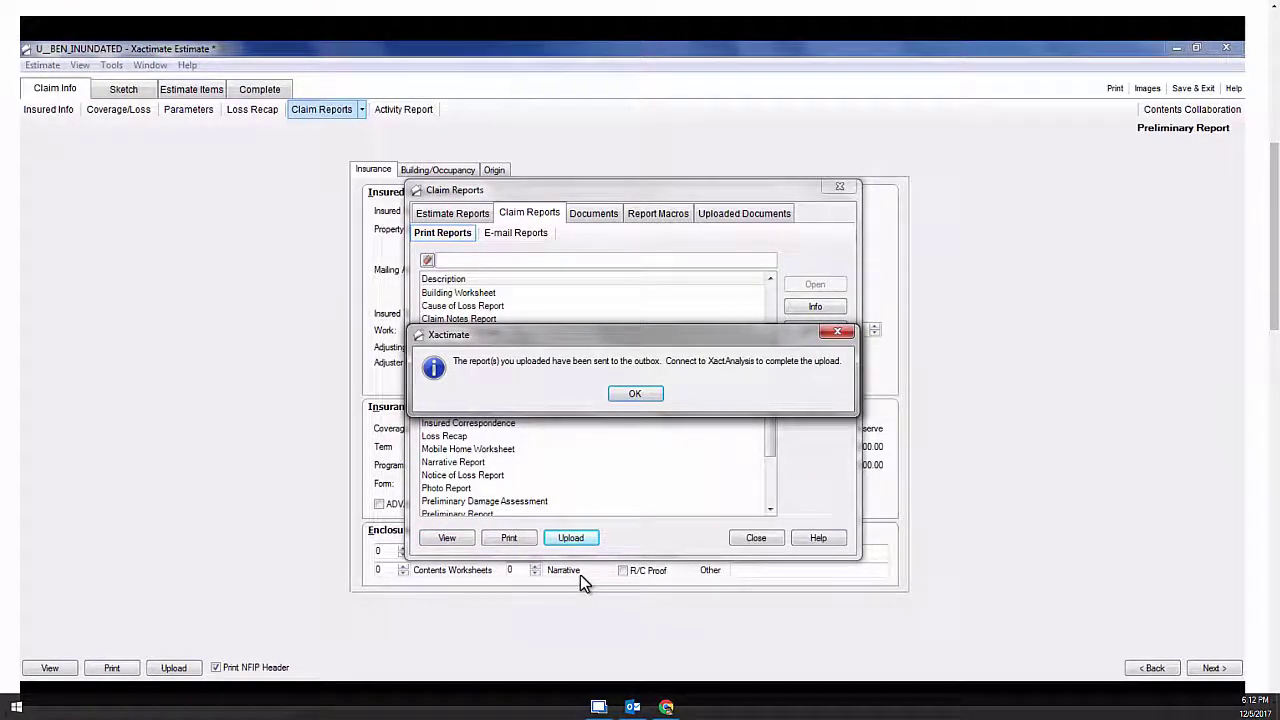
{"action": "left_click", "coordinate": [634, 394]}
{"action": "left_click", "coordinate": [756, 538]}
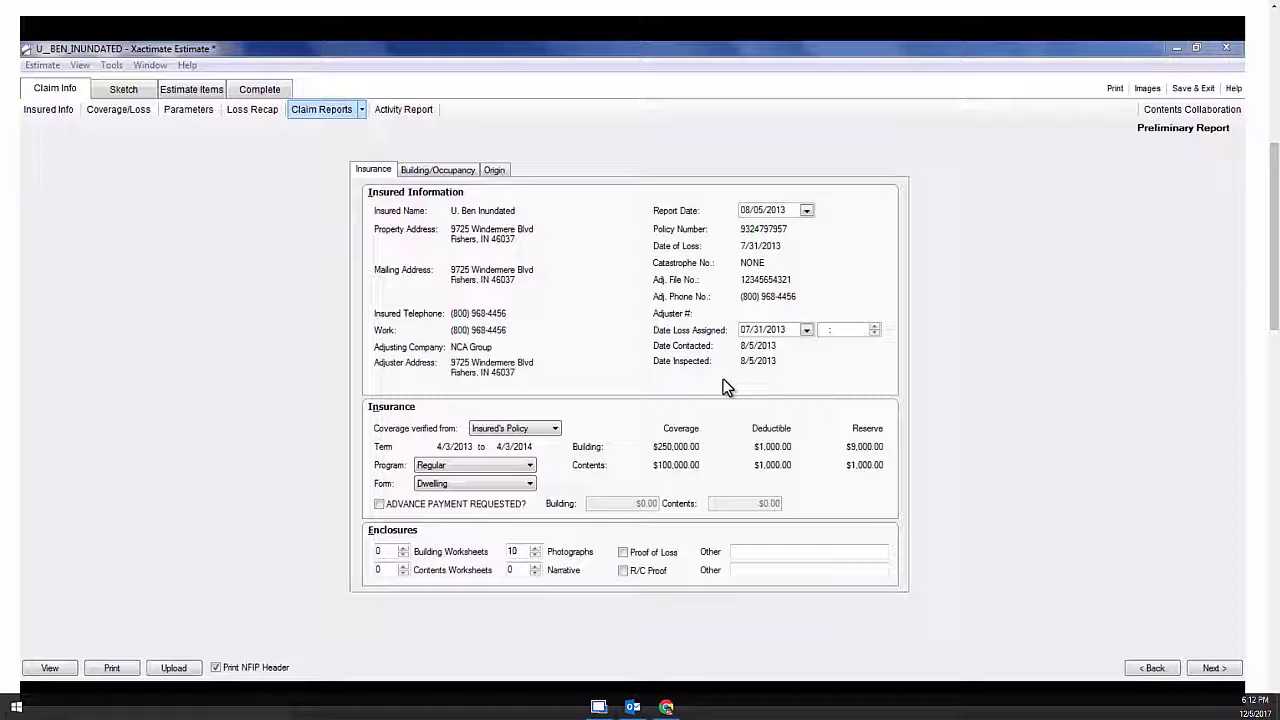
Open the Final Report form and enter NONE as the first Alterations description
{"action": "left_click", "coordinate": [326, 110]}
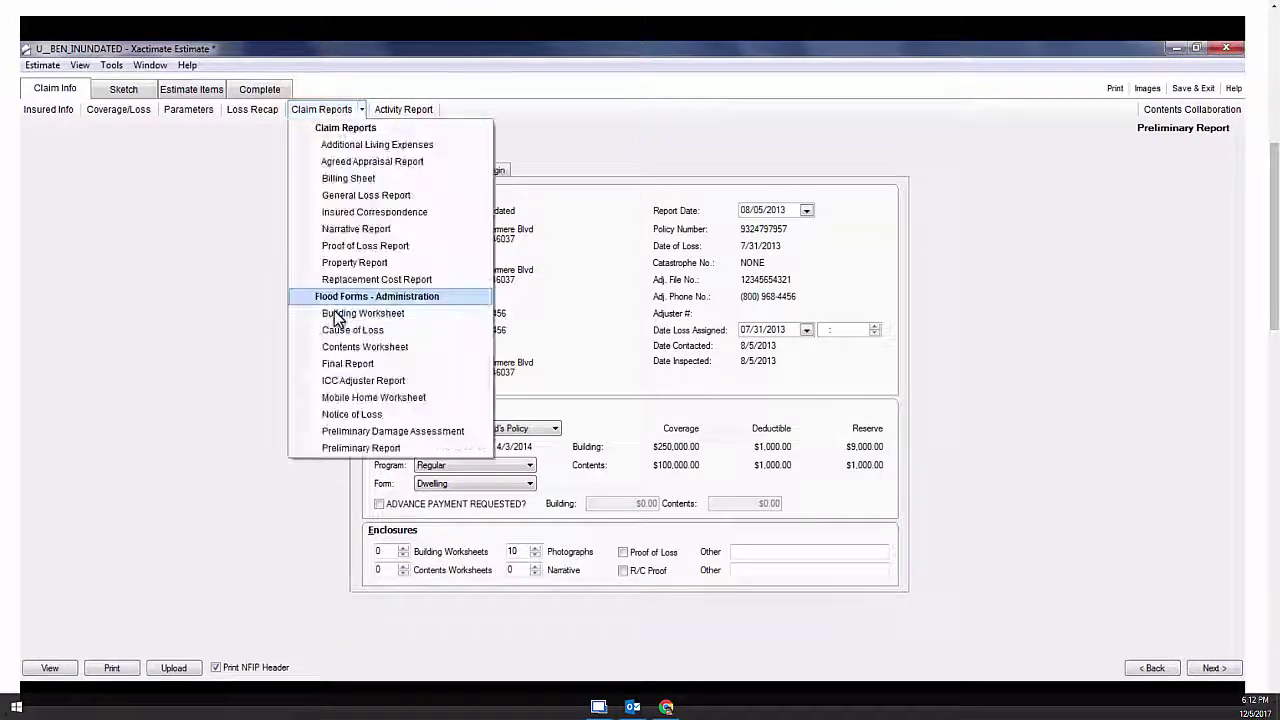
{"action": "left_click", "coordinate": [343, 368]}
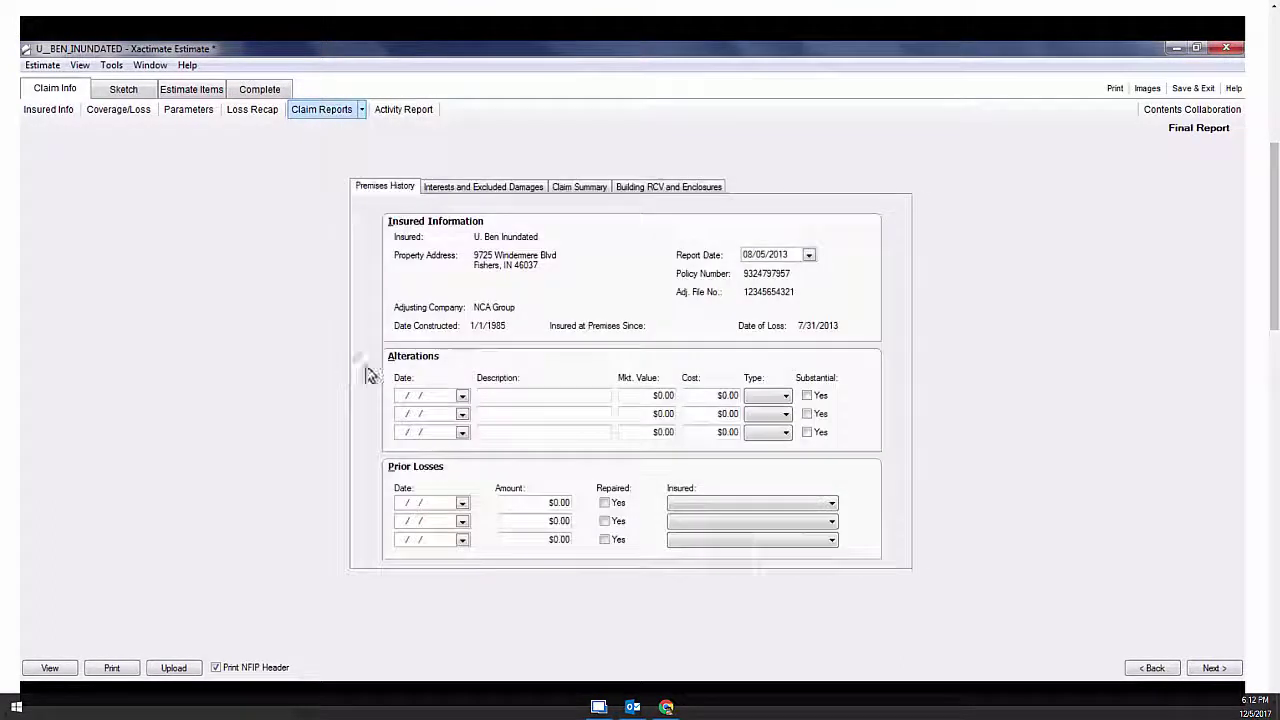
{"action": "left_click", "coordinate": [506, 396]}
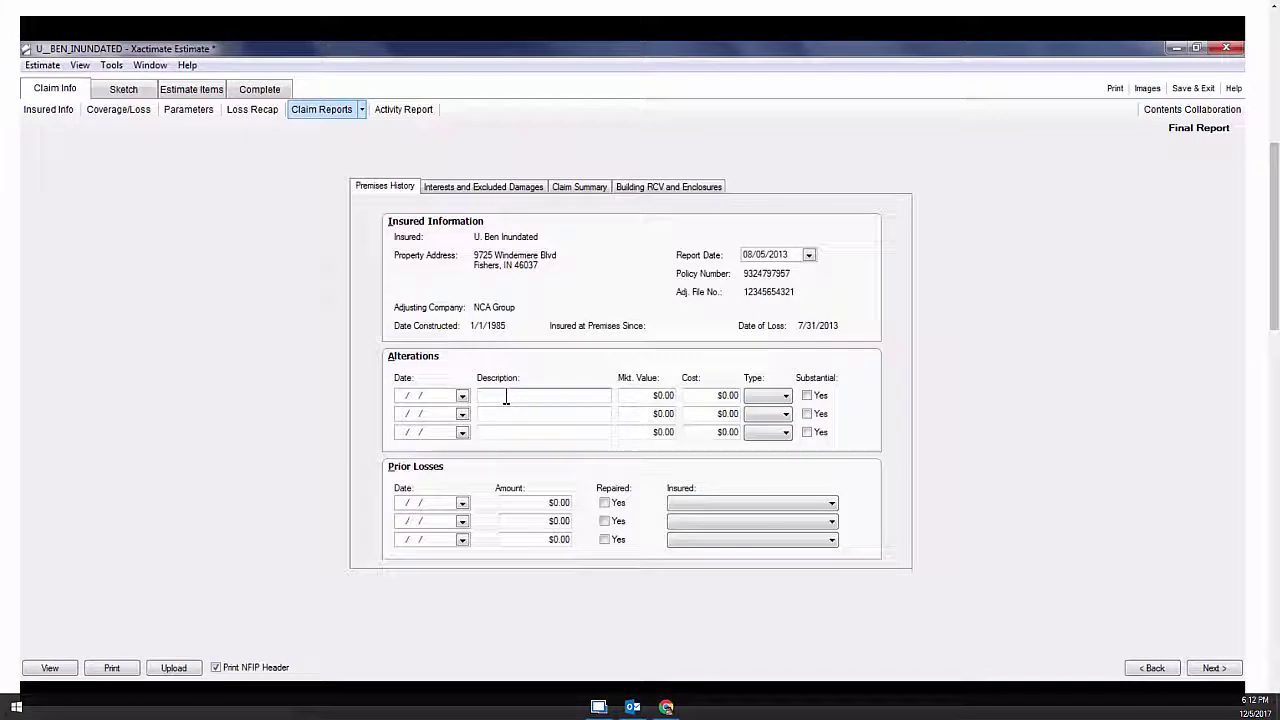
{"action": "type", "text": "NONE"}
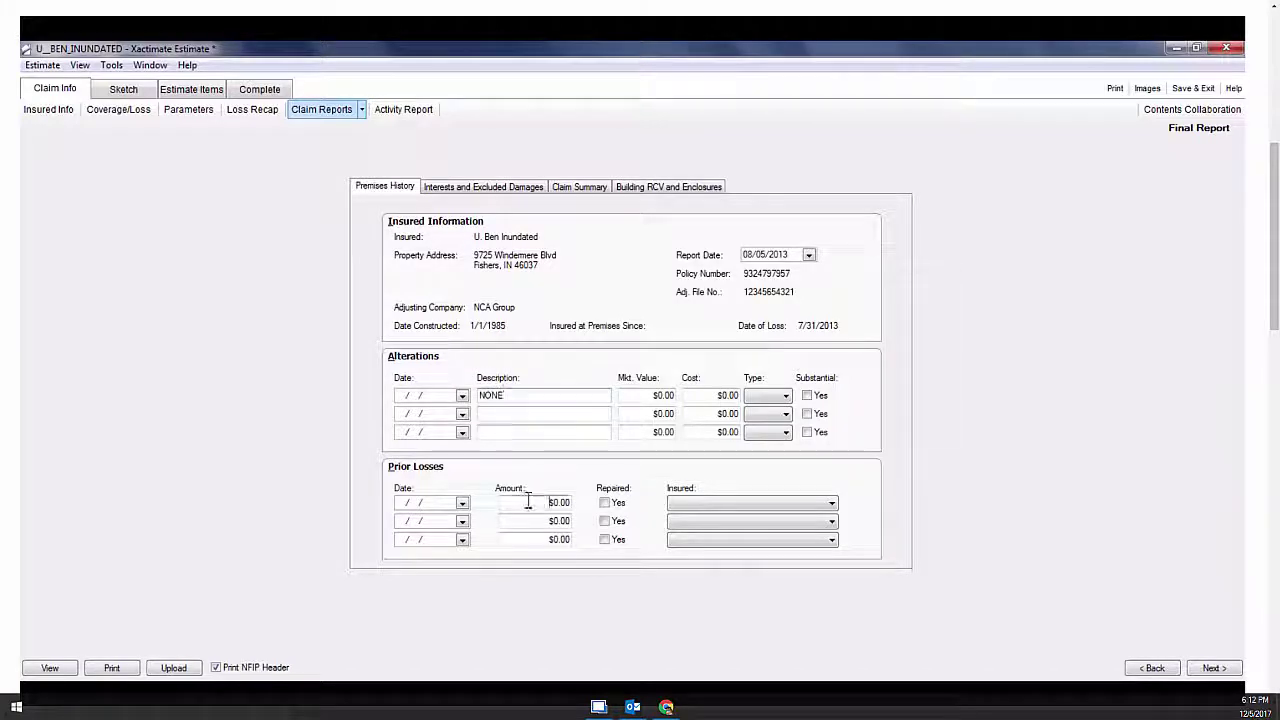
{"action": "left_click", "coordinate": [535, 502]}
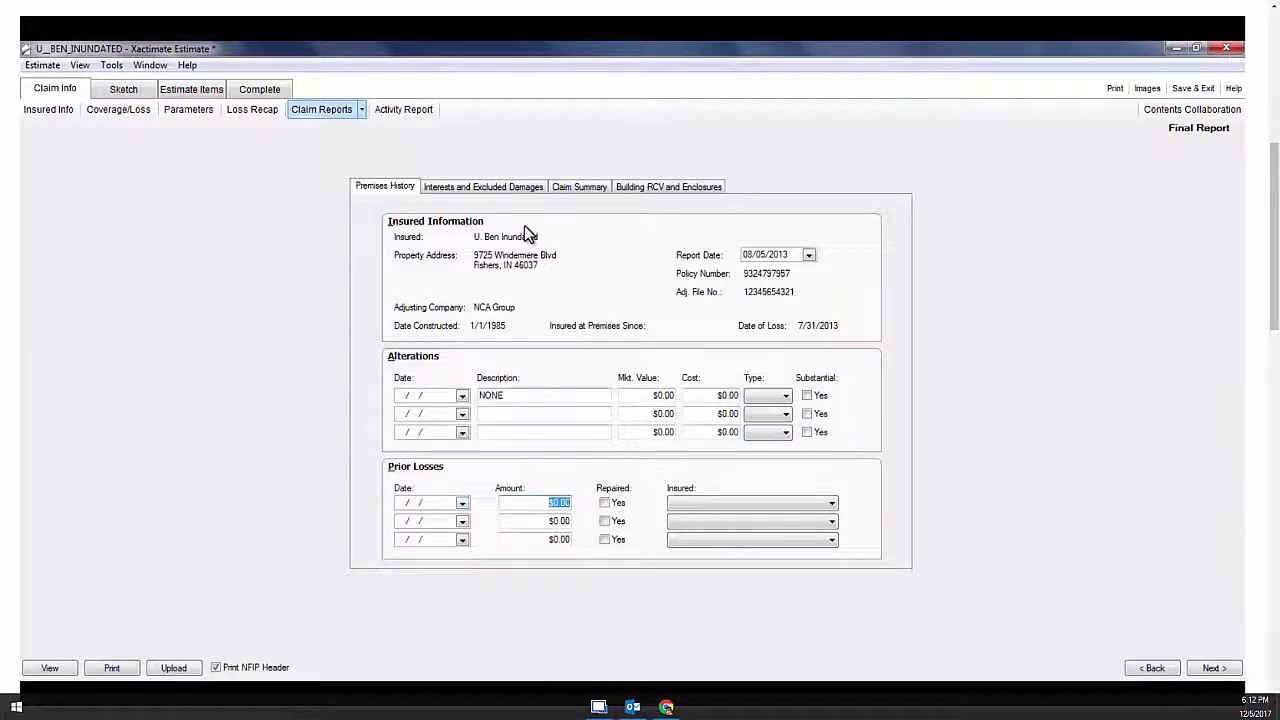
{"action": "left_click", "coordinate": [502, 187]}
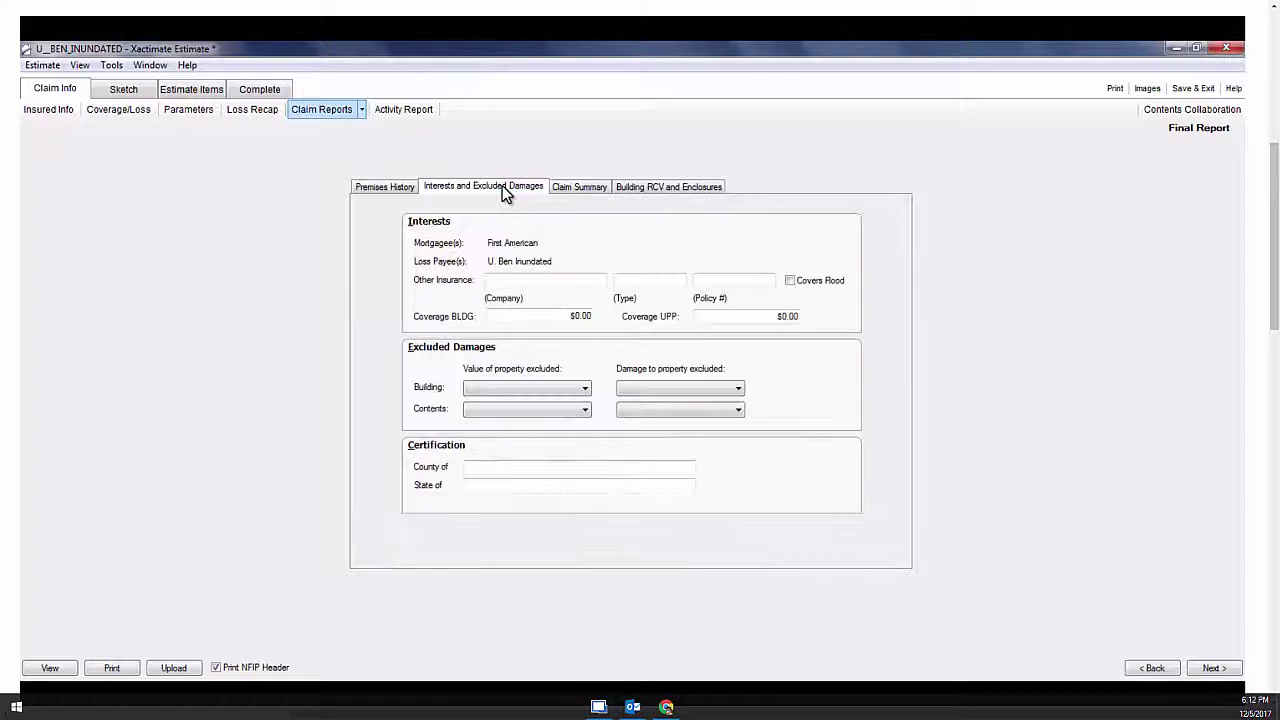
{"action": "left_click", "coordinate": [514, 281]}
{"action": "type", "text": "US"}
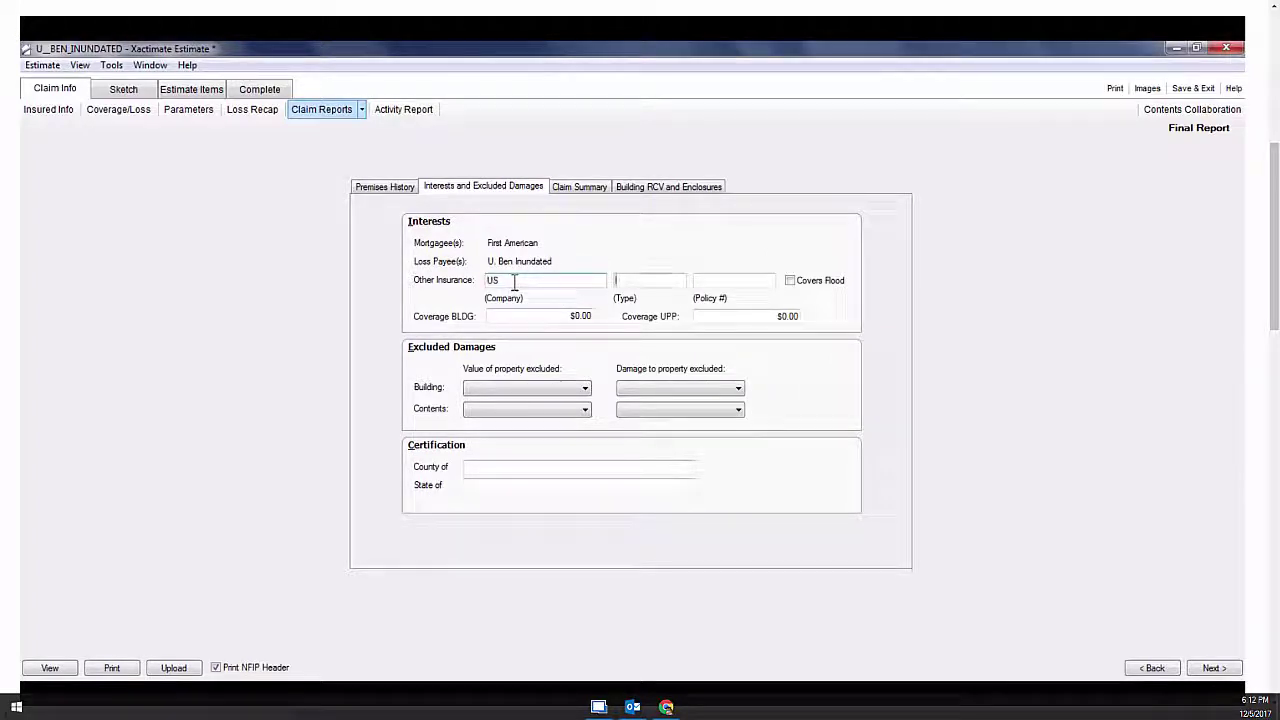
{"action": "type", "text": "Homeowners"}
{"action": "key", "text": "Tab"}
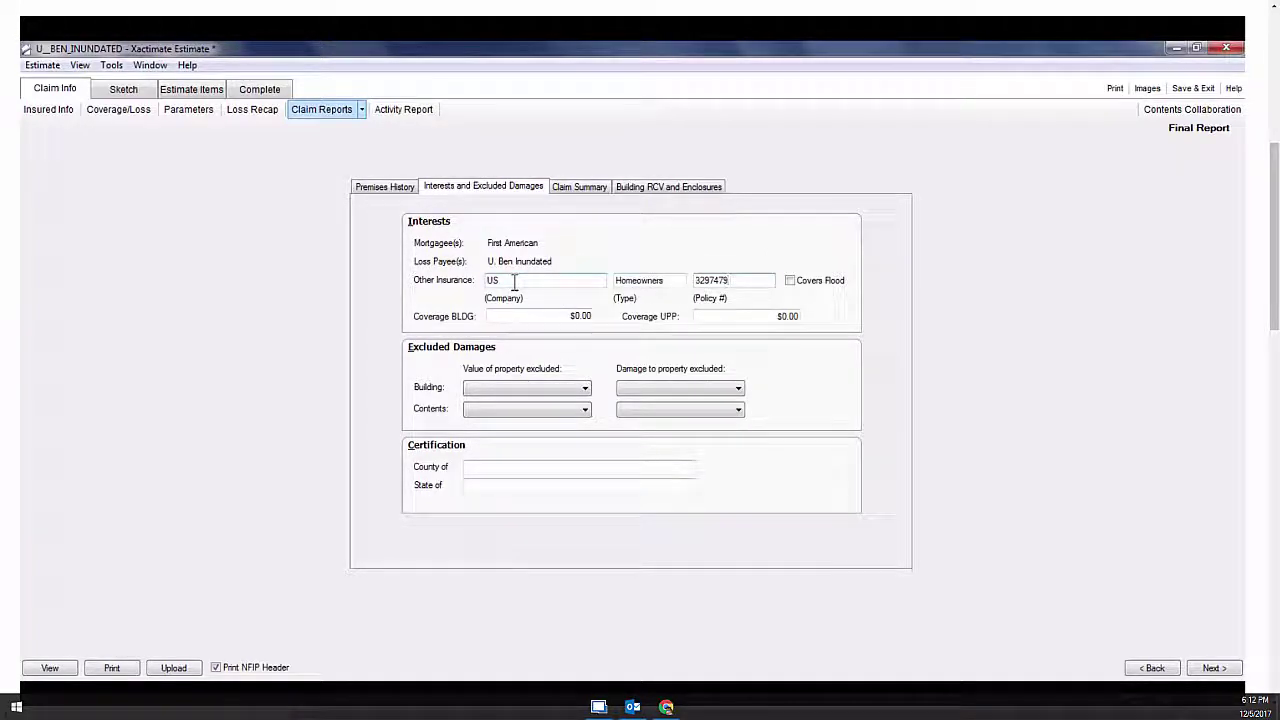
{"action": "key", "text": "Tab"}
{"action": "key", "text": "Tab"}
{"action": "type", "text": "300,000"}
{"action": "key", "text": "Tab"}
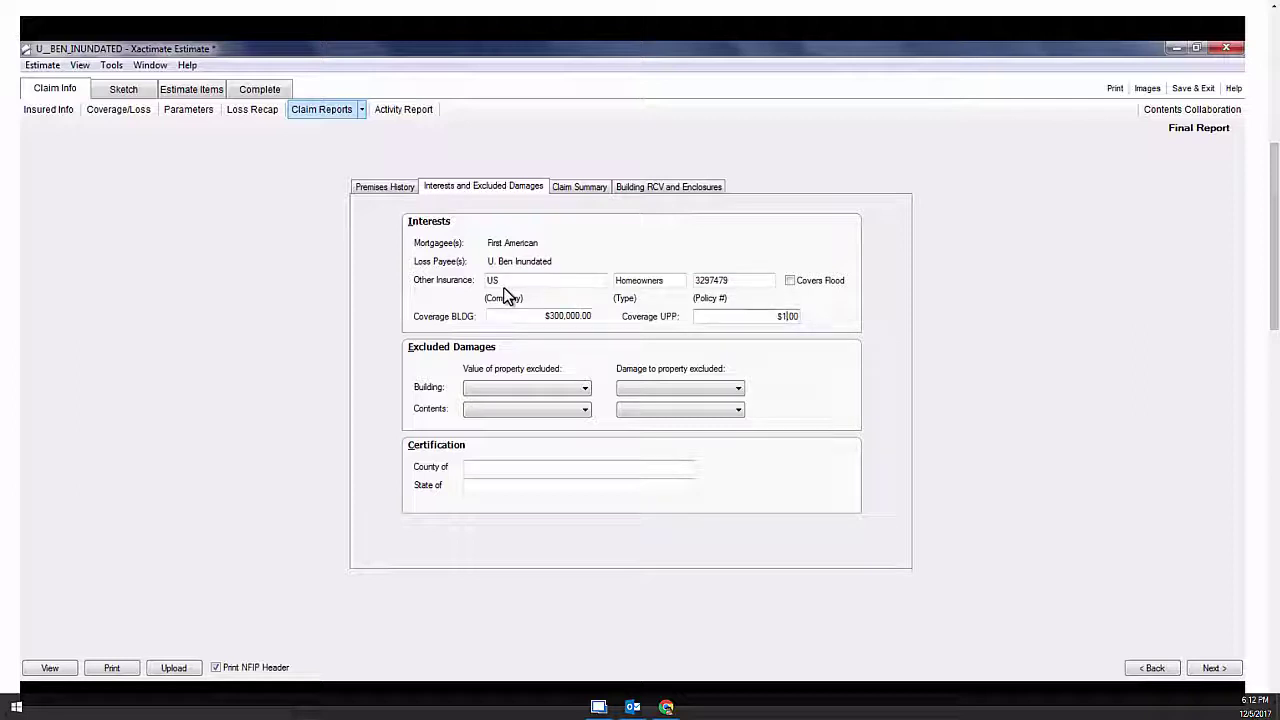
{"action": "type", "text": "1400000.00"}
Set all four excluded value/damage fields to Less than 1,000 and certification State to OH
{"action": "left_click", "coordinate": [498, 391]}
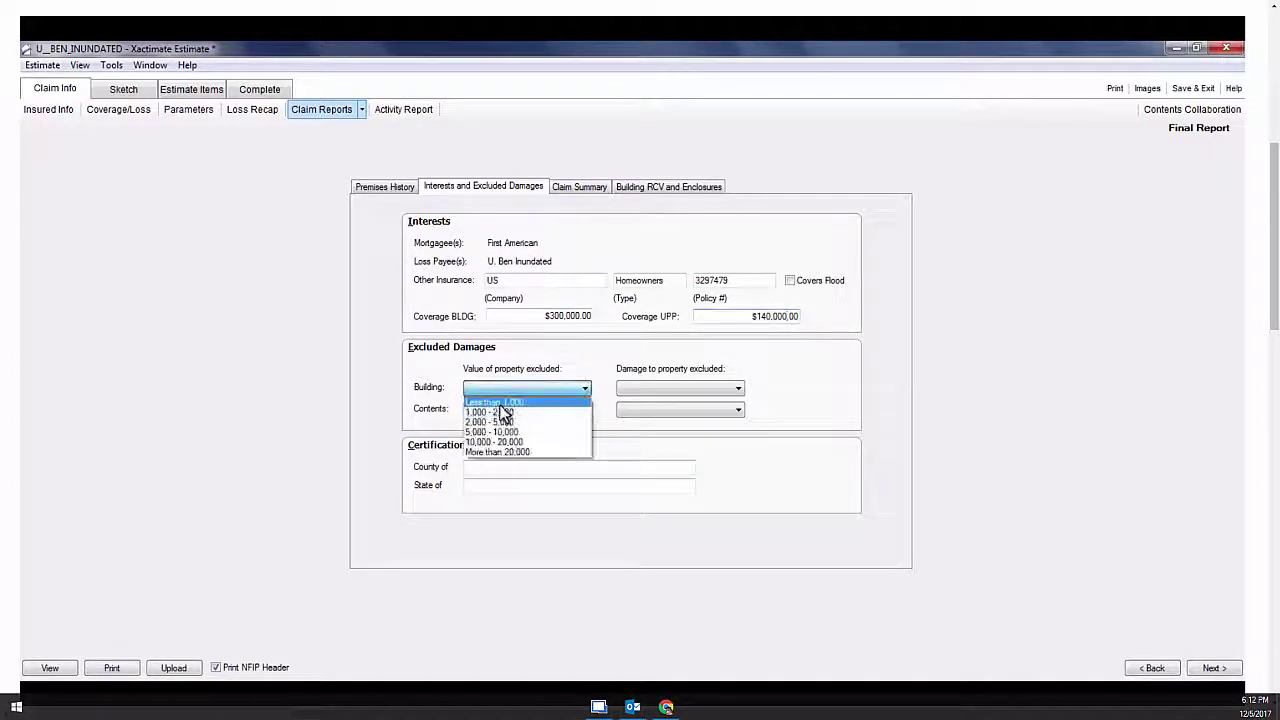
{"action": "left_click", "coordinate": [500, 402]}
{"action": "left_click", "coordinate": [630, 389]}
{"action": "left_click", "coordinate": [630, 402]}
{"action": "left_click", "coordinate": [630, 409]}
{"action": "left_click", "coordinate": [630, 423]}
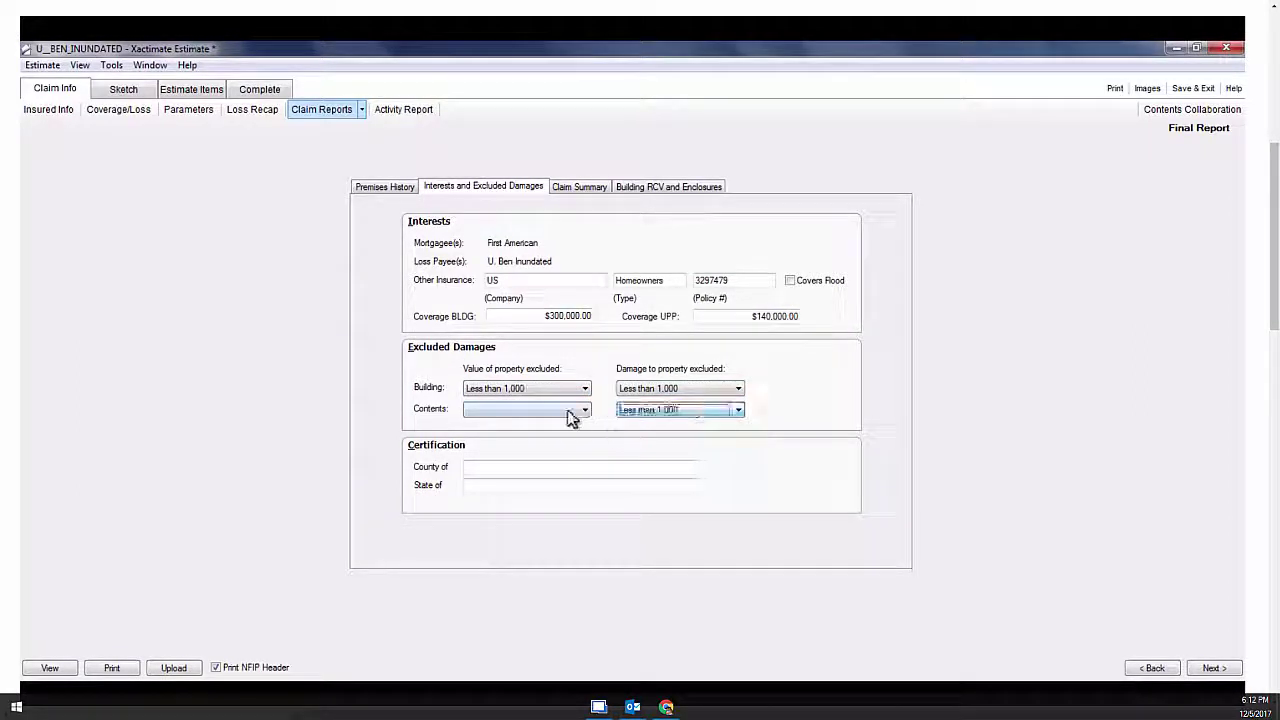
{"action": "left_click", "coordinate": [575, 410]}
{"action": "left_click", "coordinate": [530, 423]}
{"action": "left_click", "coordinate": [520, 468]}
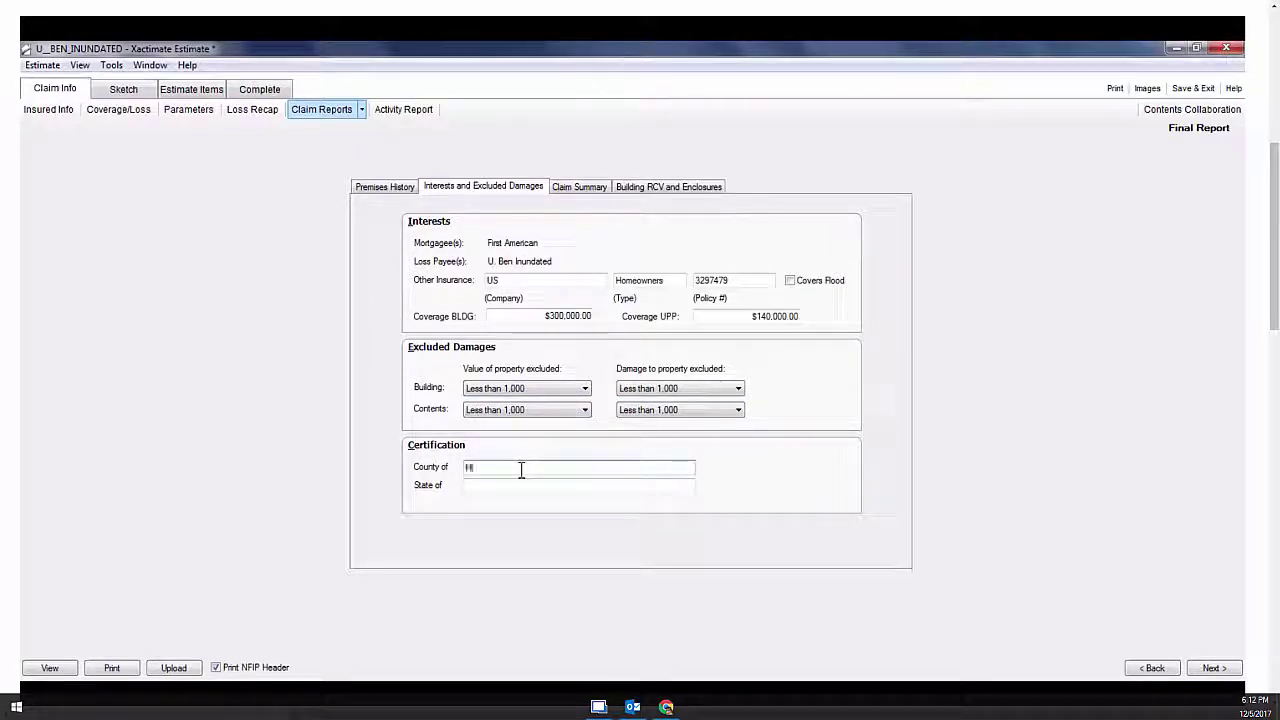
{"action": "key", "text": "Tab"}
{"action": "type", "text": "OH"}
Set uninhabitable duration to 0 - 2 days, mark the insured R/C-qualified, and preview the report
{"action": "left_click", "coordinate": [578, 187]}
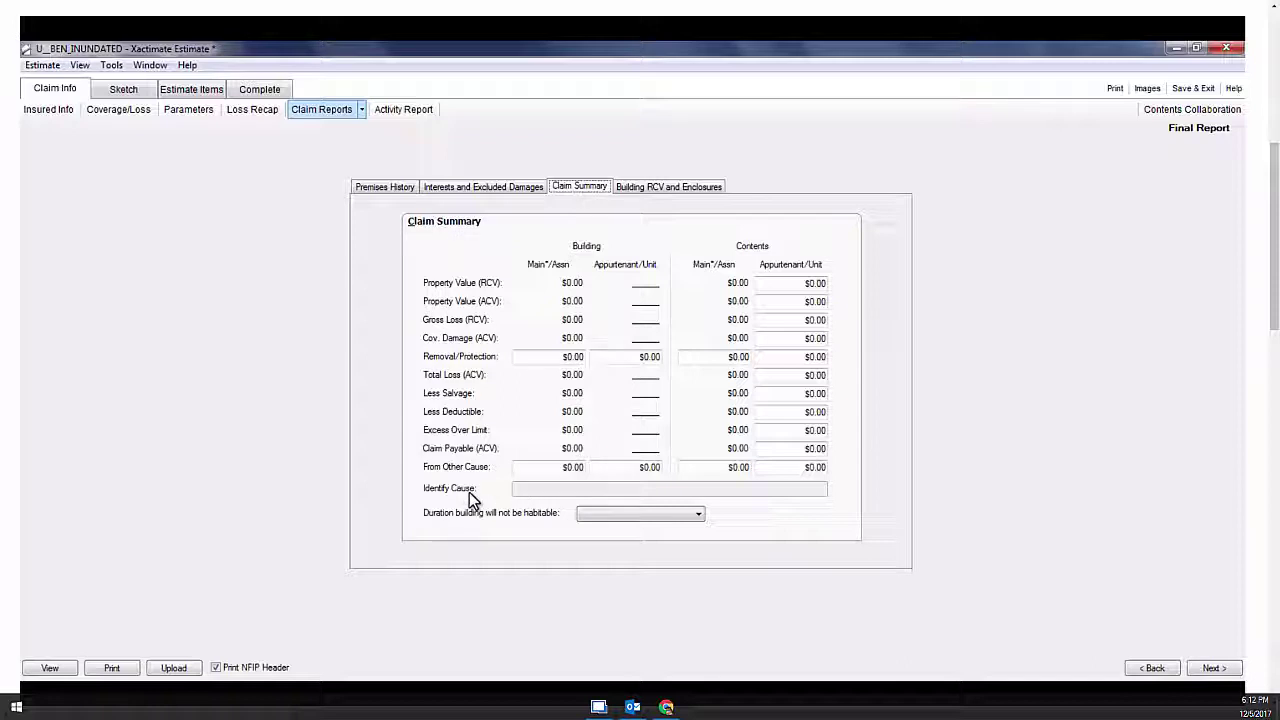
{"action": "left_click", "coordinate": [600, 513]}
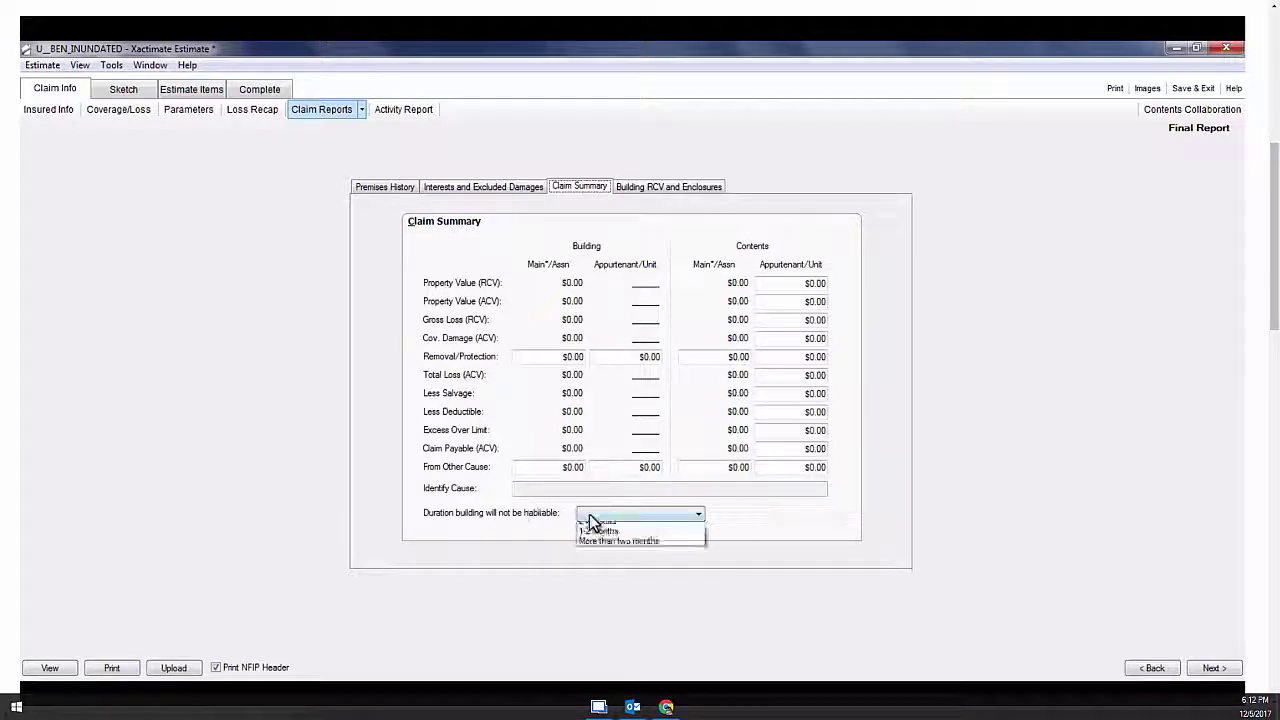
{"action": "left_click", "coordinate": [593, 527]}
{"action": "left_click", "coordinate": [668, 187]}
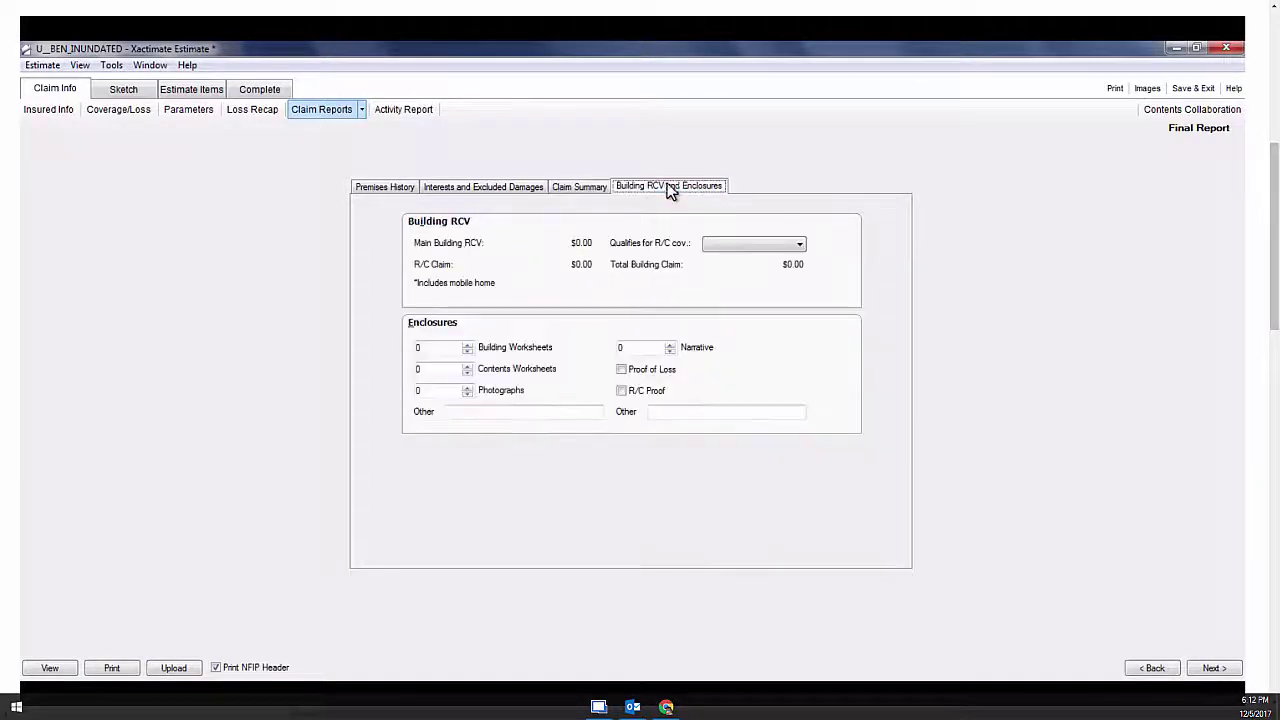
{"action": "left_click", "coordinate": [717, 245]}
{"action": "left_click", "coordinate": [717, 253]}
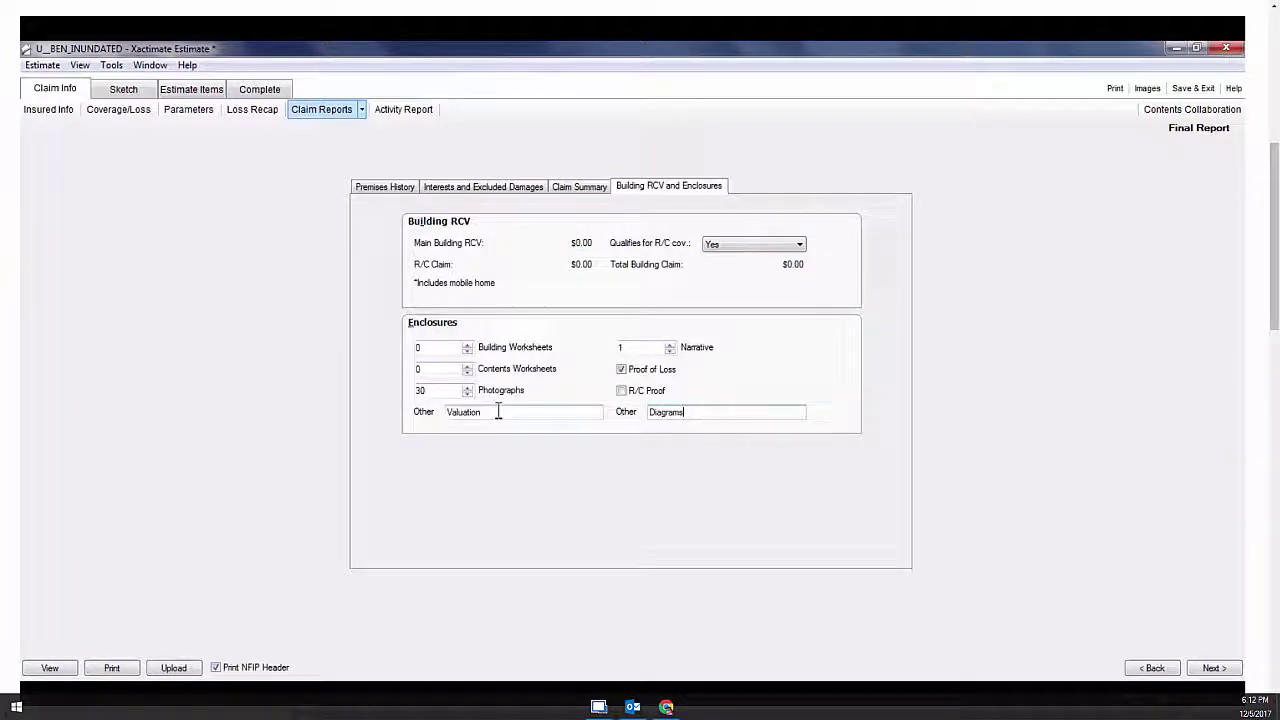
{"action": "left_click", "coordinate": [68, 668]}
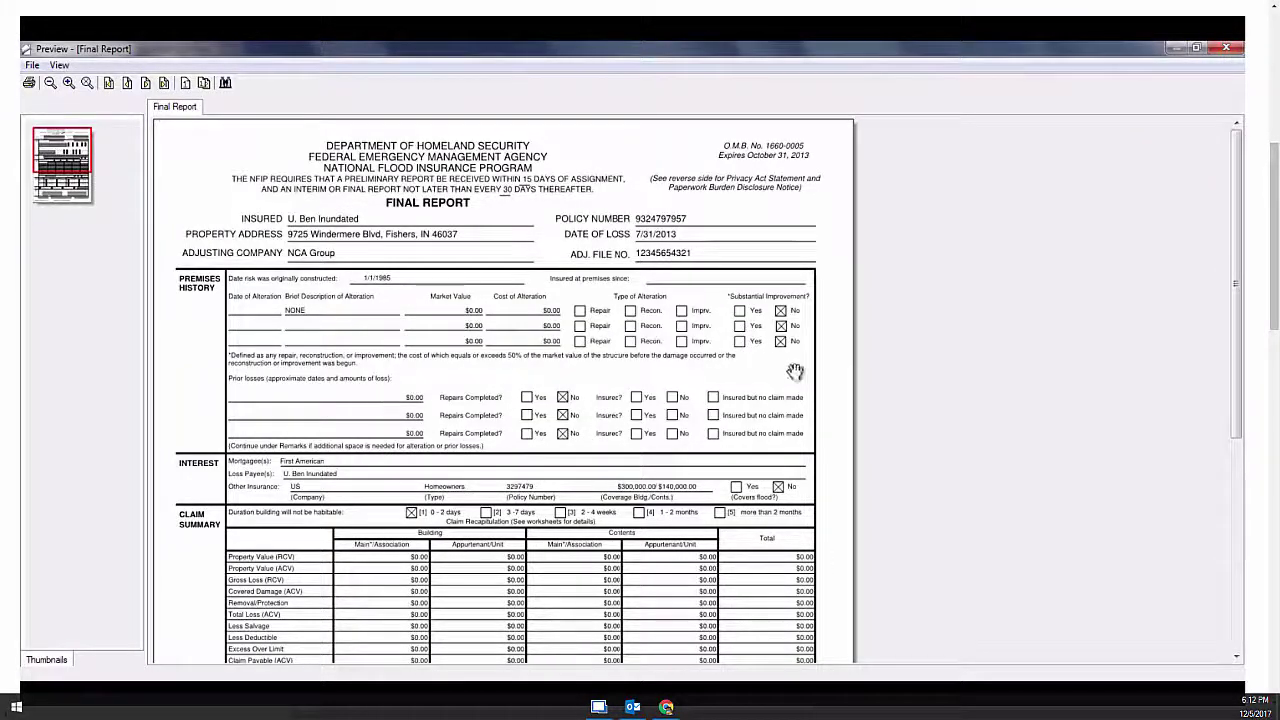
Scroll the Final Report preview to its signature footer, then close the preview and Claim Reports
{"action": "left_click_drag", "start_coordinate": [1234, 354], "coordinate": [1230, 512]}
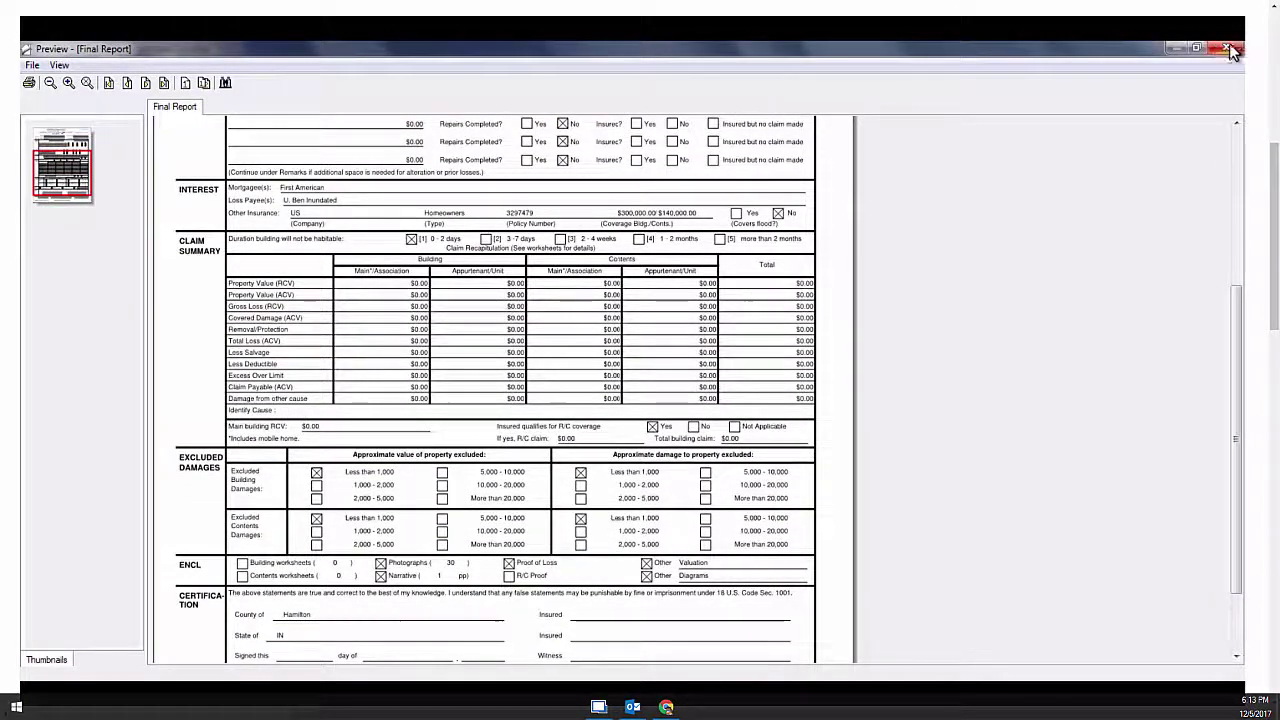
{"action": "scroll", "coordinate": [1243, 226], "scroll_direction": "down", "scroll_amount": 3}
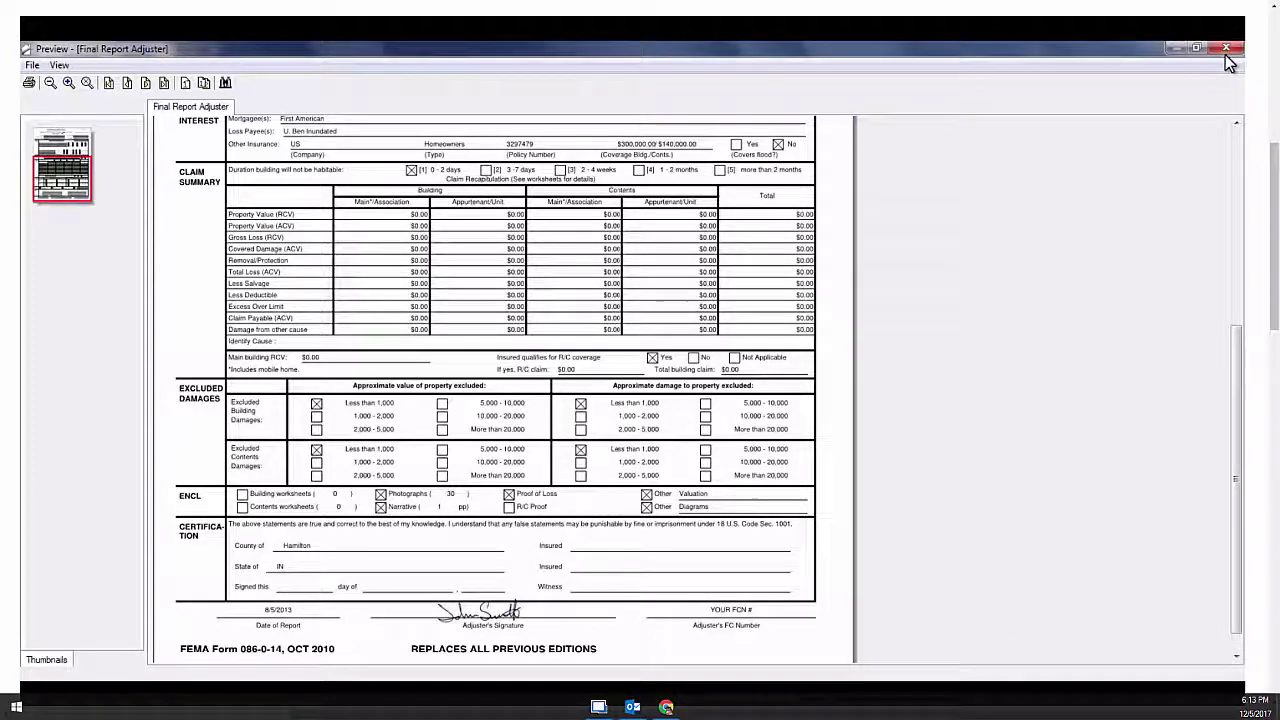
{"action": "left_click", "coordinate": [1225, 54]}
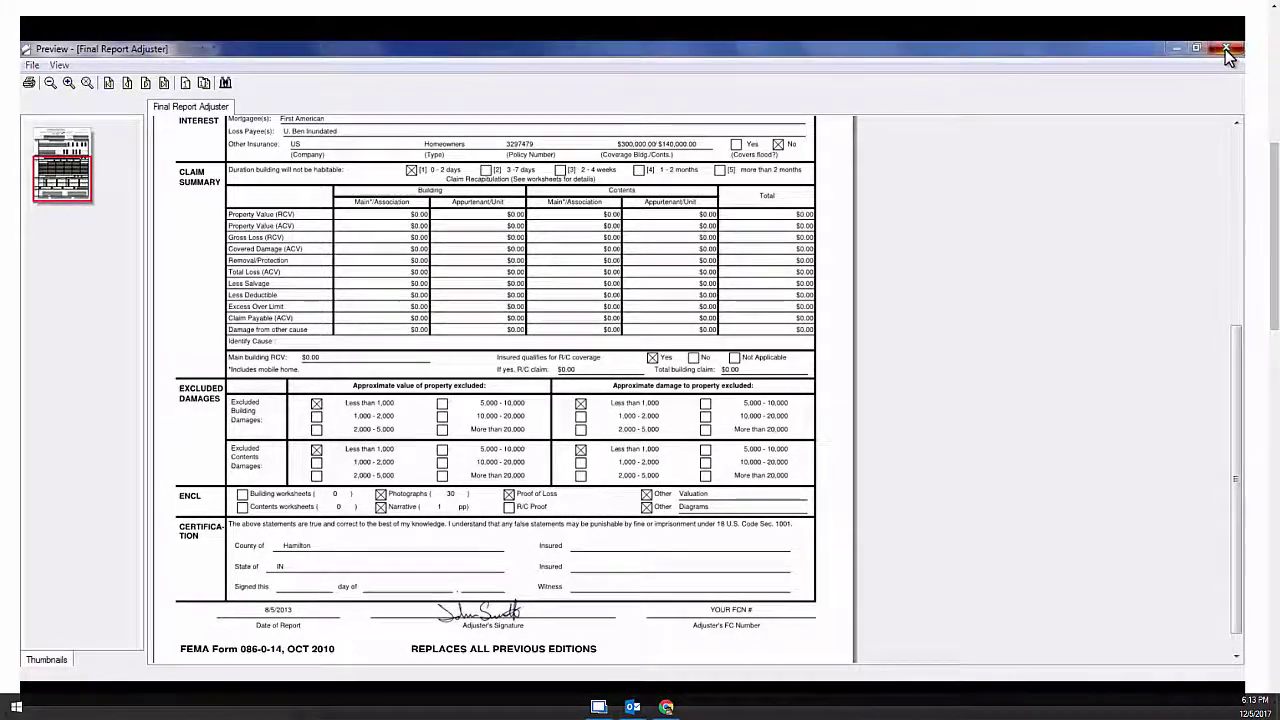
{"action": "left_click", "coordinate": [853, 193]}
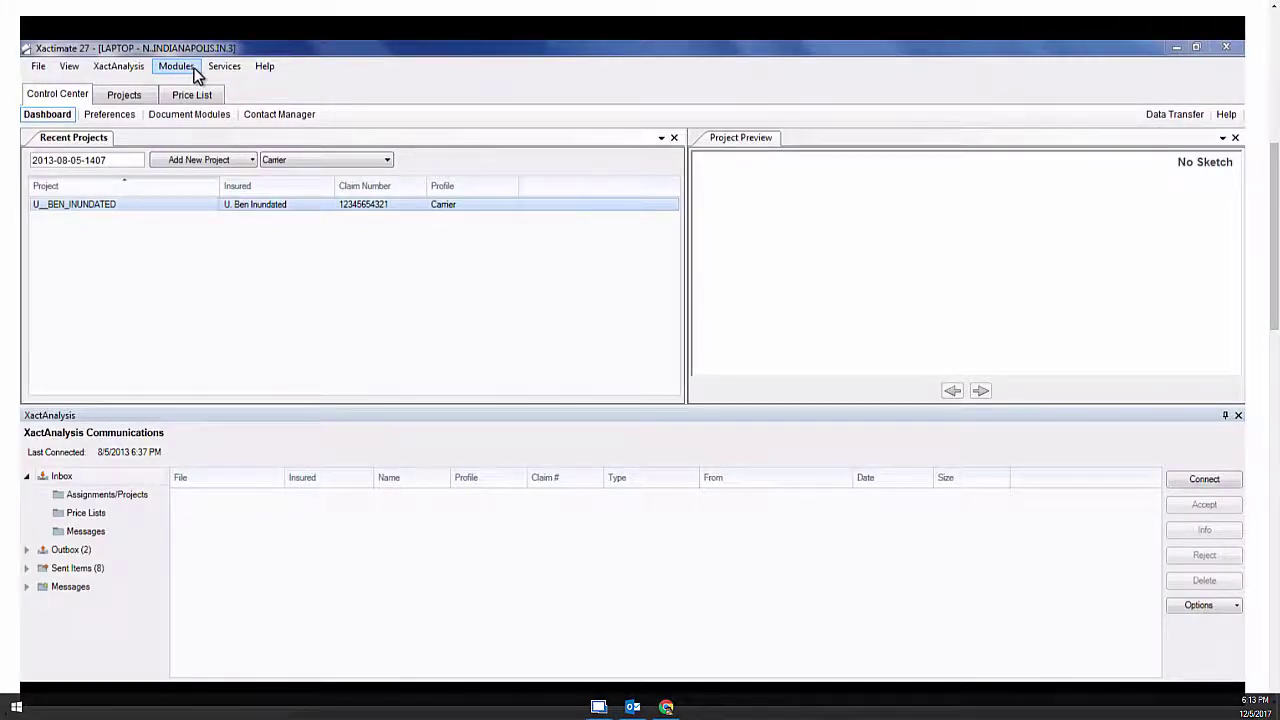
Launch the Report Editor module and set the report type to Estimate
{"action": "left_click", "coordinate": [177, 67]}
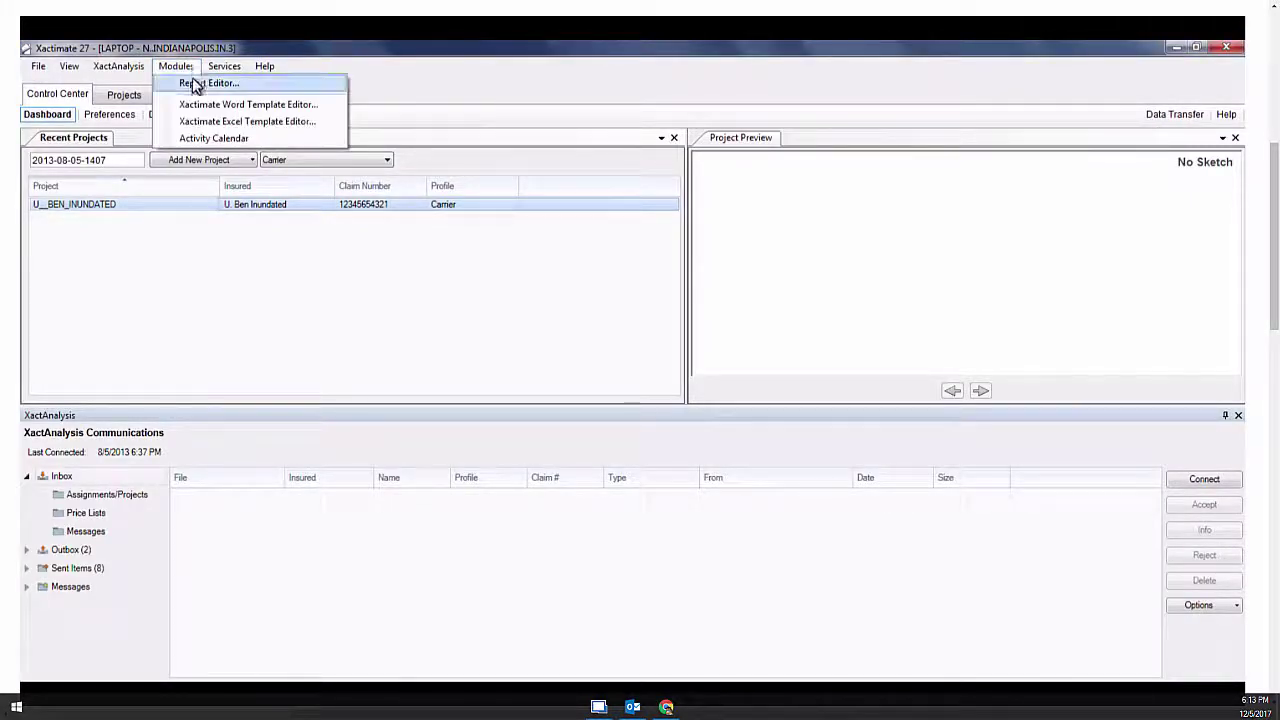
{"action": "left_click", "coordinate": [196, 86]}
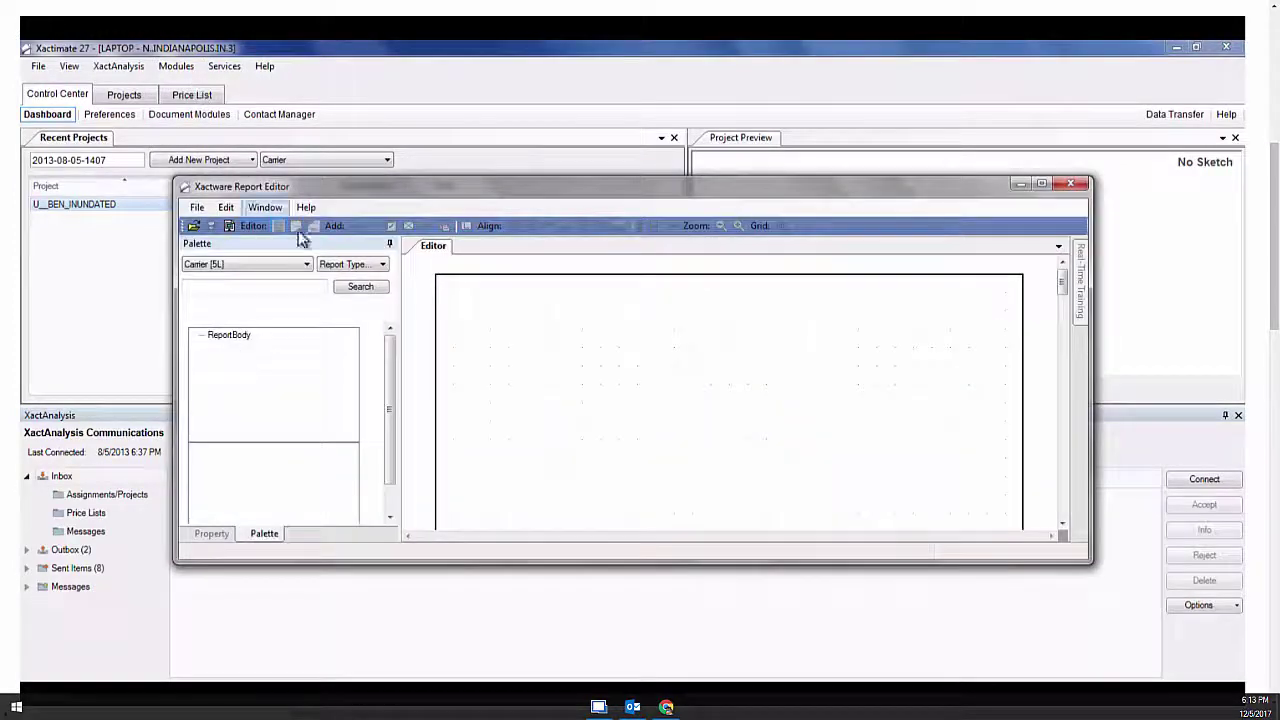
{"action": "left_click", "coordinate": [354, 275]}
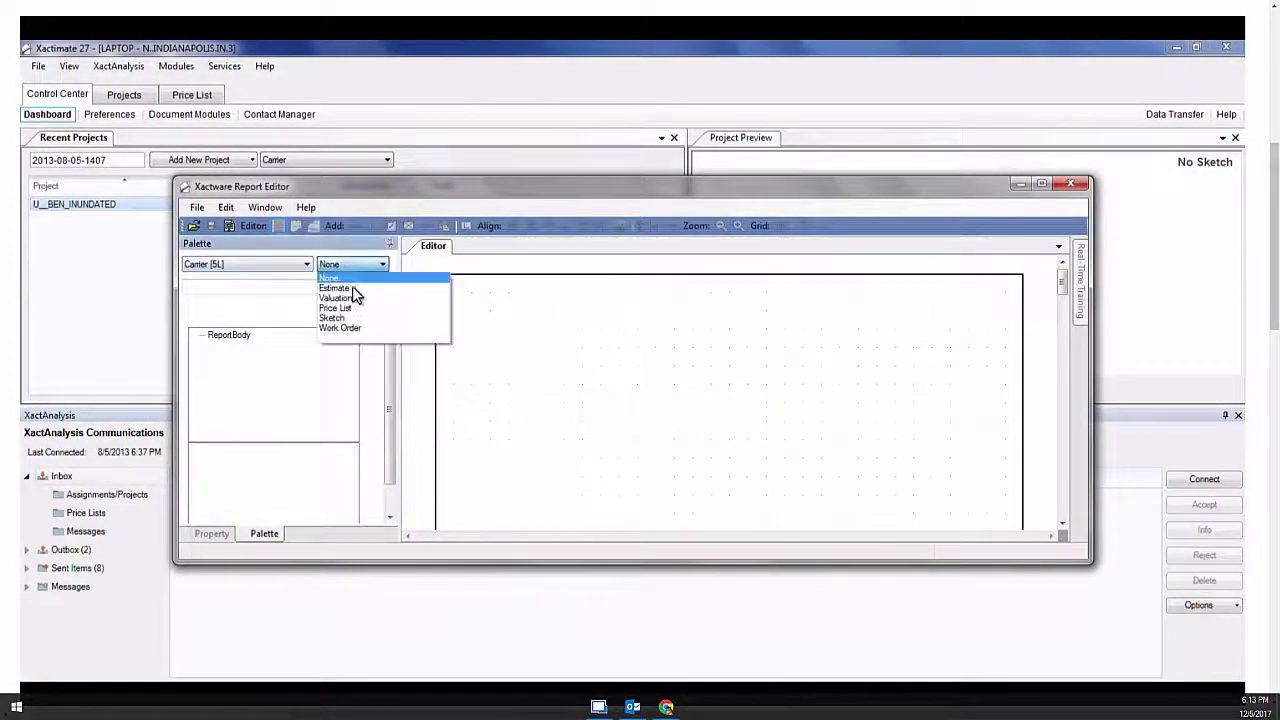
{"action": "left_click", "coordinate": [352, 289]}
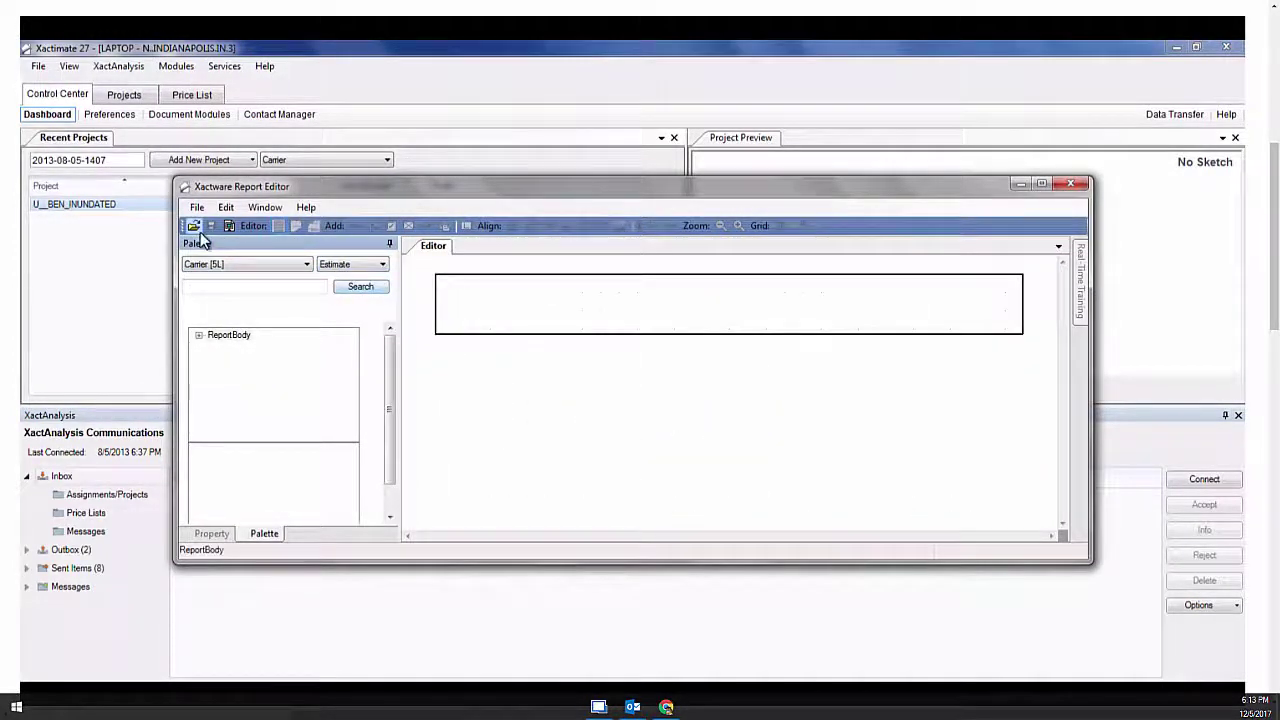
Open the GENERAL_LOSS template from Claim Manager Reports and accept the read-only warning
{"action": "left_click", "coordinate": [194, 227]}
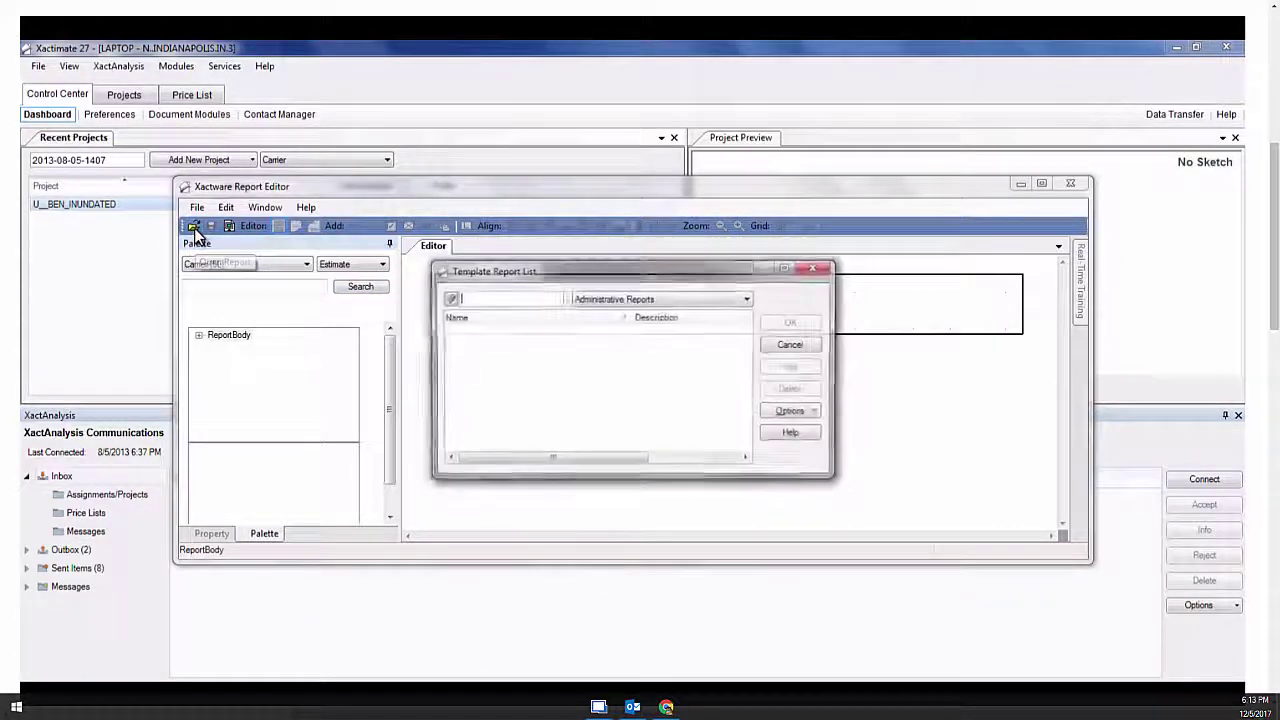
{"action": "left_click", "coordinate": [746, 299]}
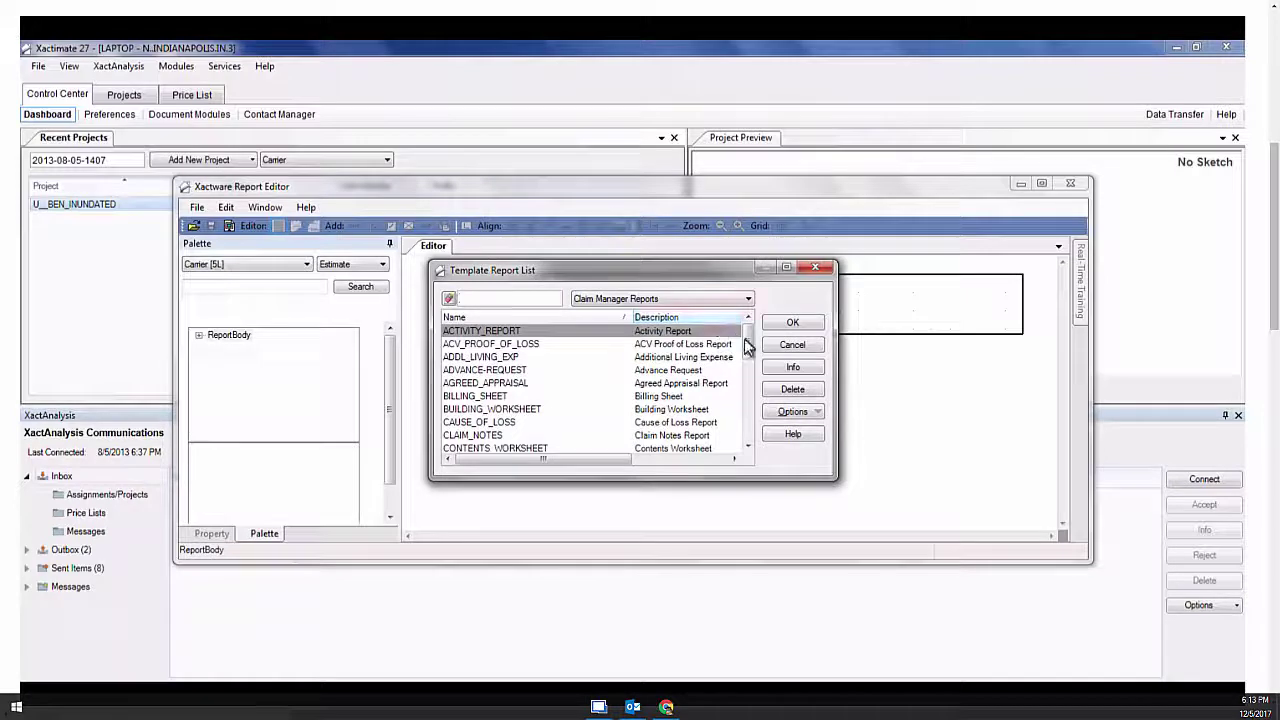
{"action": "left_click_drag", "start_coordinate": [748, 336], "coordinate": [748, 369]}
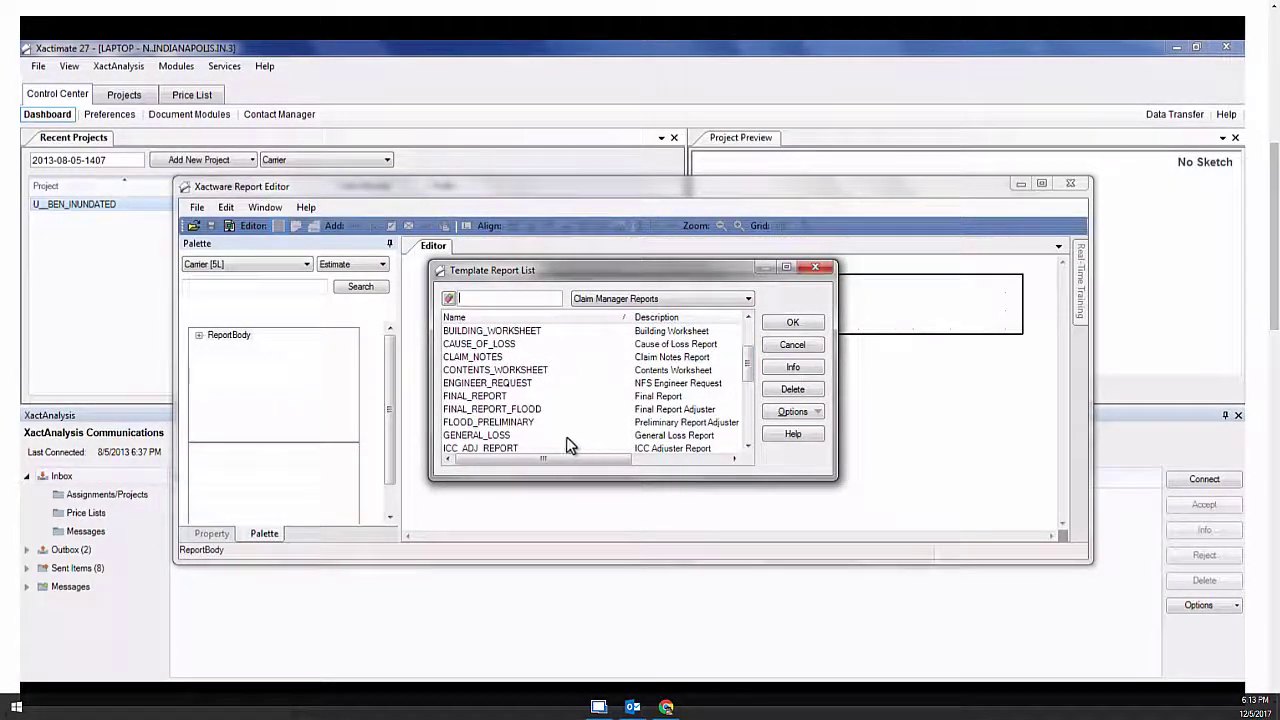
{"action": "left_click", "coordinate": [515, 437]}
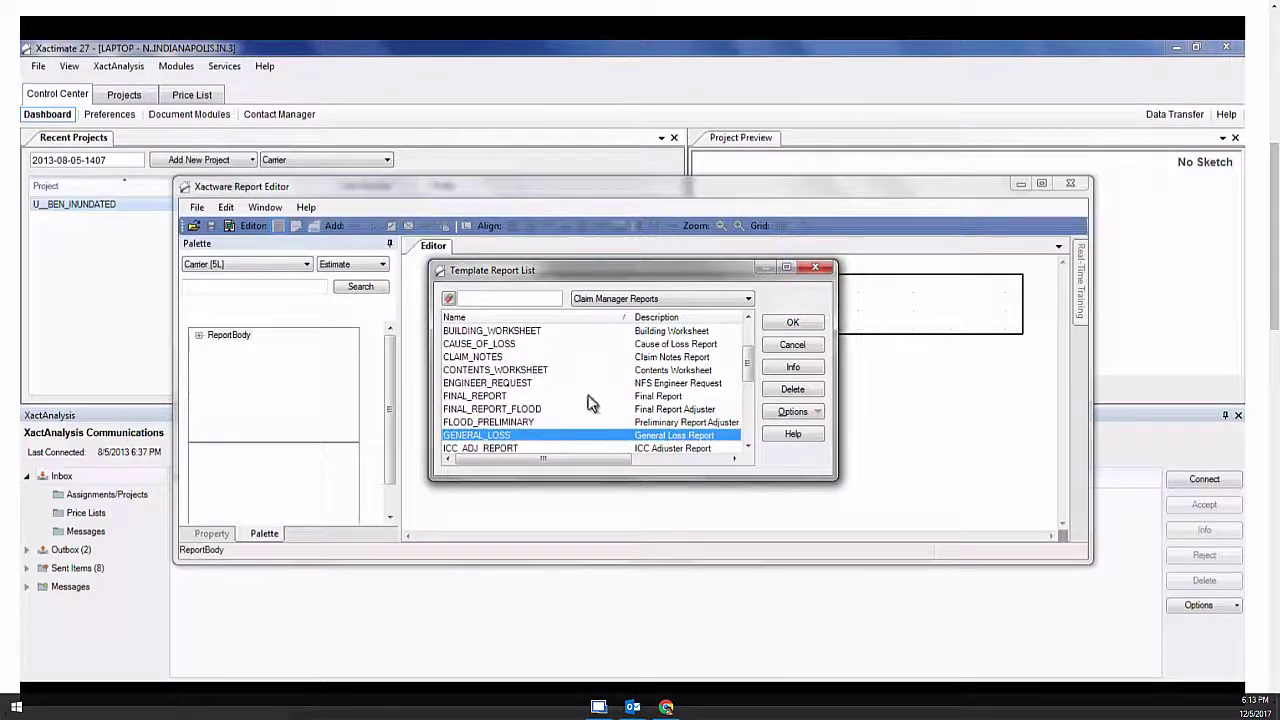
{"action": "left_click", "coordinate": [788, 327]}
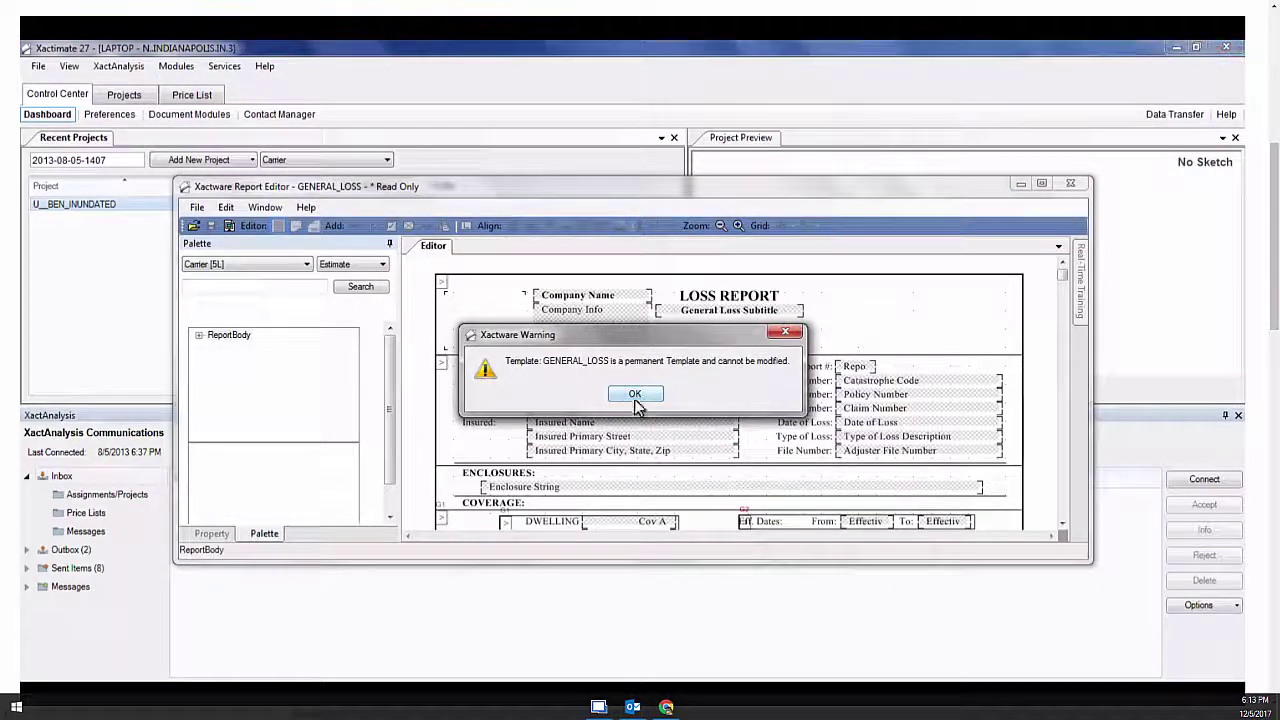
{"action": "left_click", "coordinate": [635, 395]}
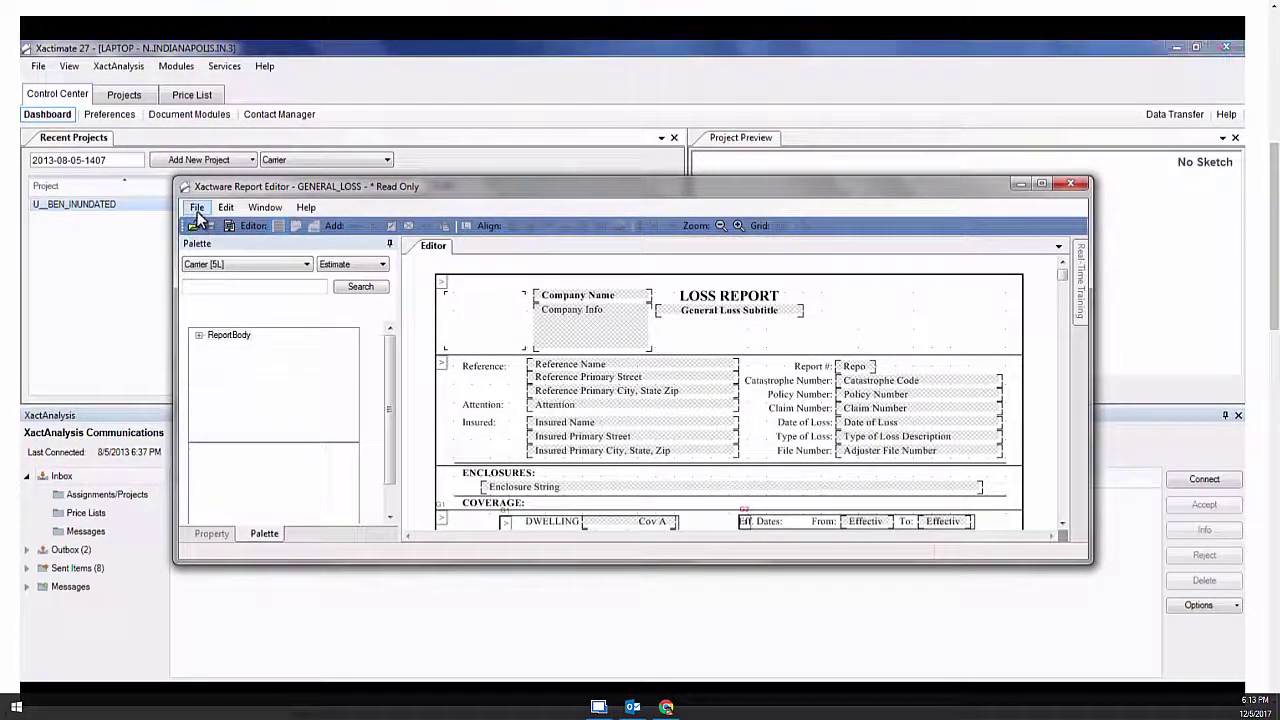
{"action": "left_click", "coordinate": [197, 210]}
Save the template as ENGINEER-REQUEST described 'Request for Engineer', and maximize the editor
{"action": "left_click", "coordinate": [222, 275]}
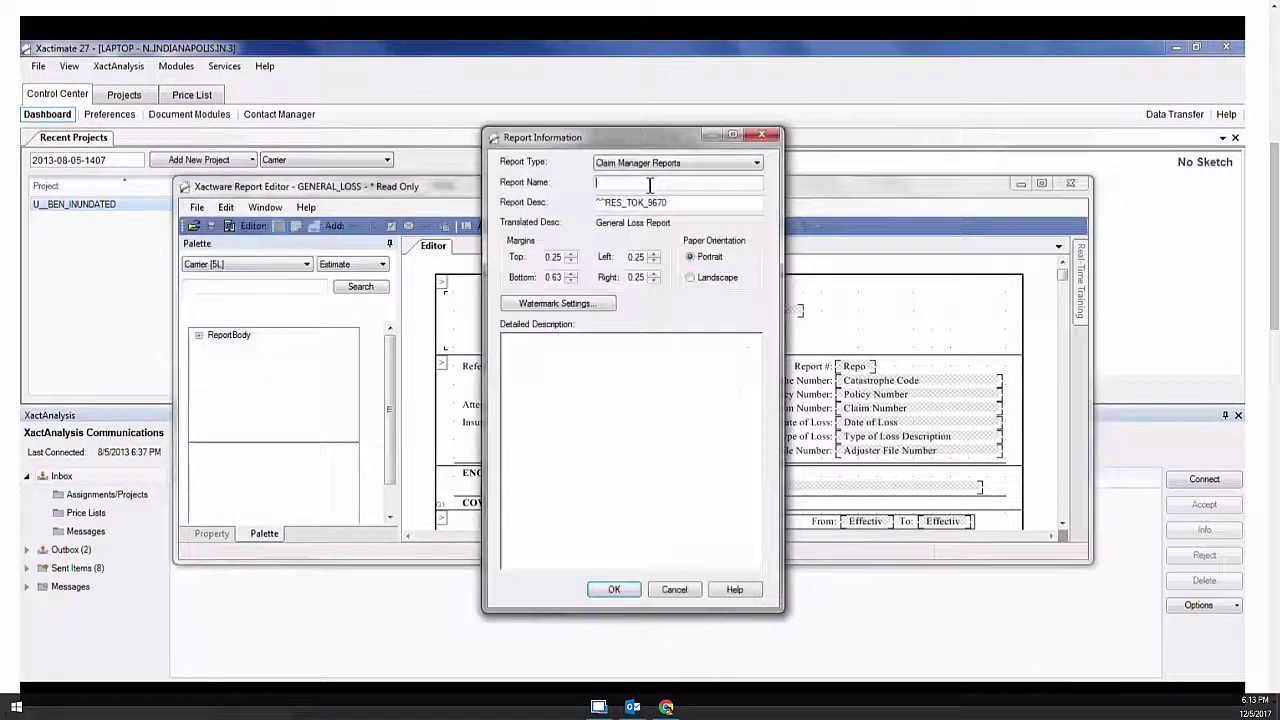
{"action": "type", "text": "ENGINEER-REQUEST"}
{"action": "key", "text": "Tab"}
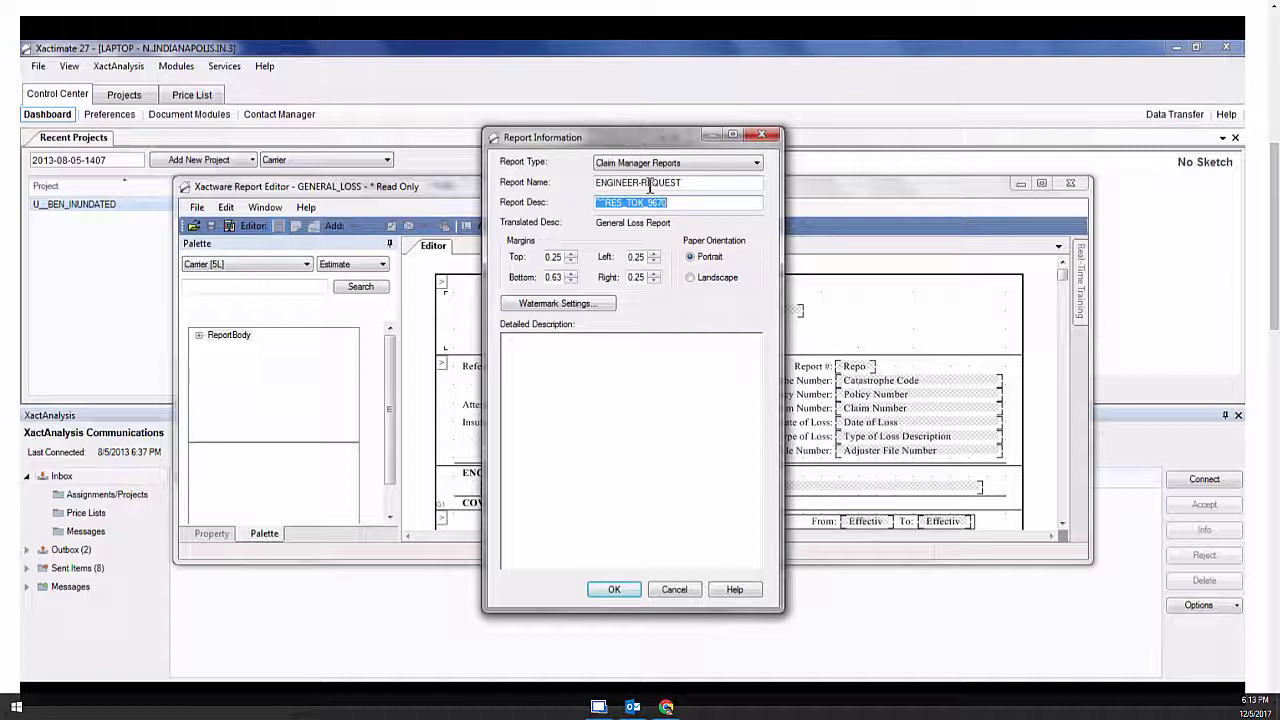
{"action": "type", "text": "Request for Engineer"}
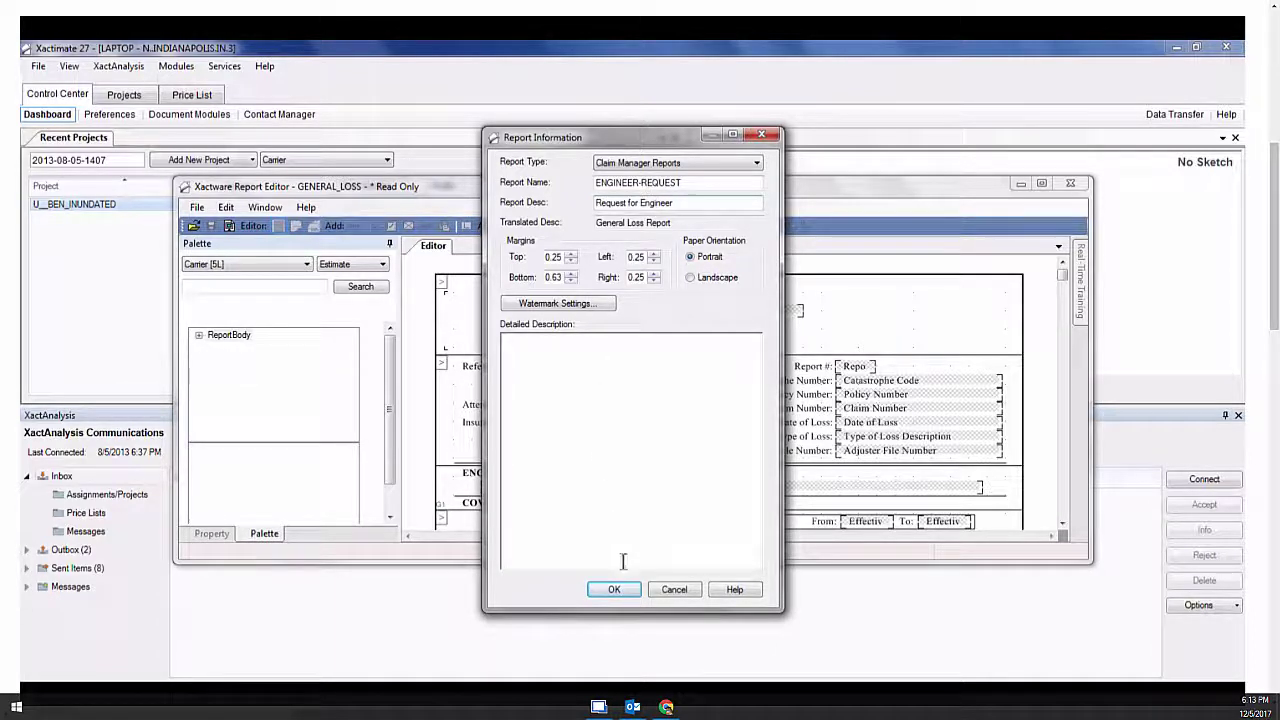
{"action": "left_click", "coordinate": [614, 589]}
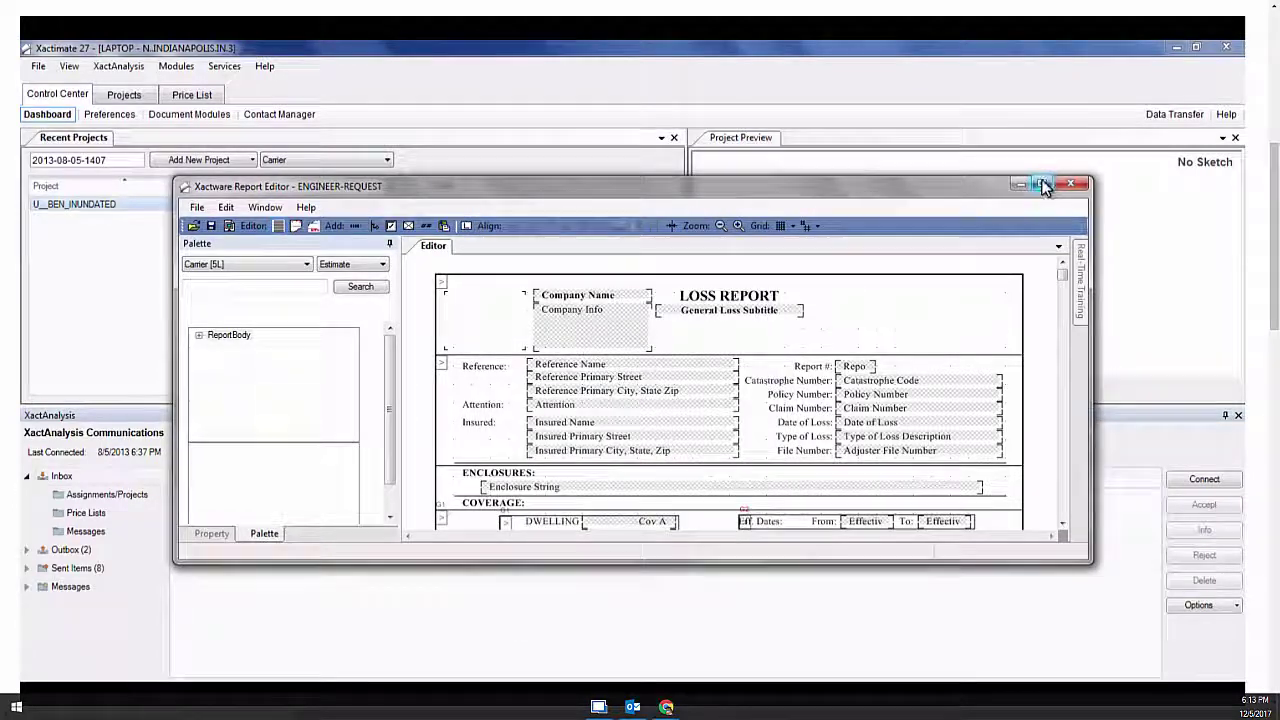
{"action": "left_click", "coordinate": [1043, 187]}
Delete the ENCLOSURES label, the RECOMMENDATIONS label and the Recommend String field
{"action": "left_click", "coordinate": [505, 258]}
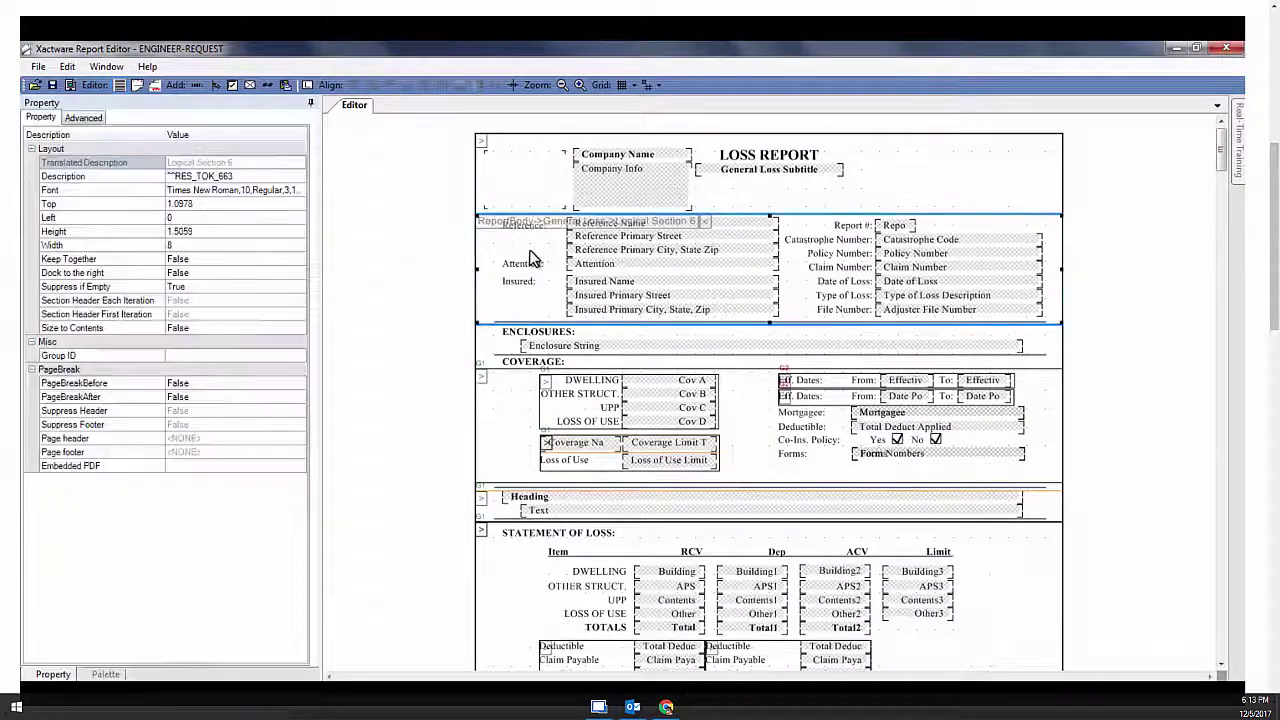
{"action": "left_click", "coordinate": [530, 334]}
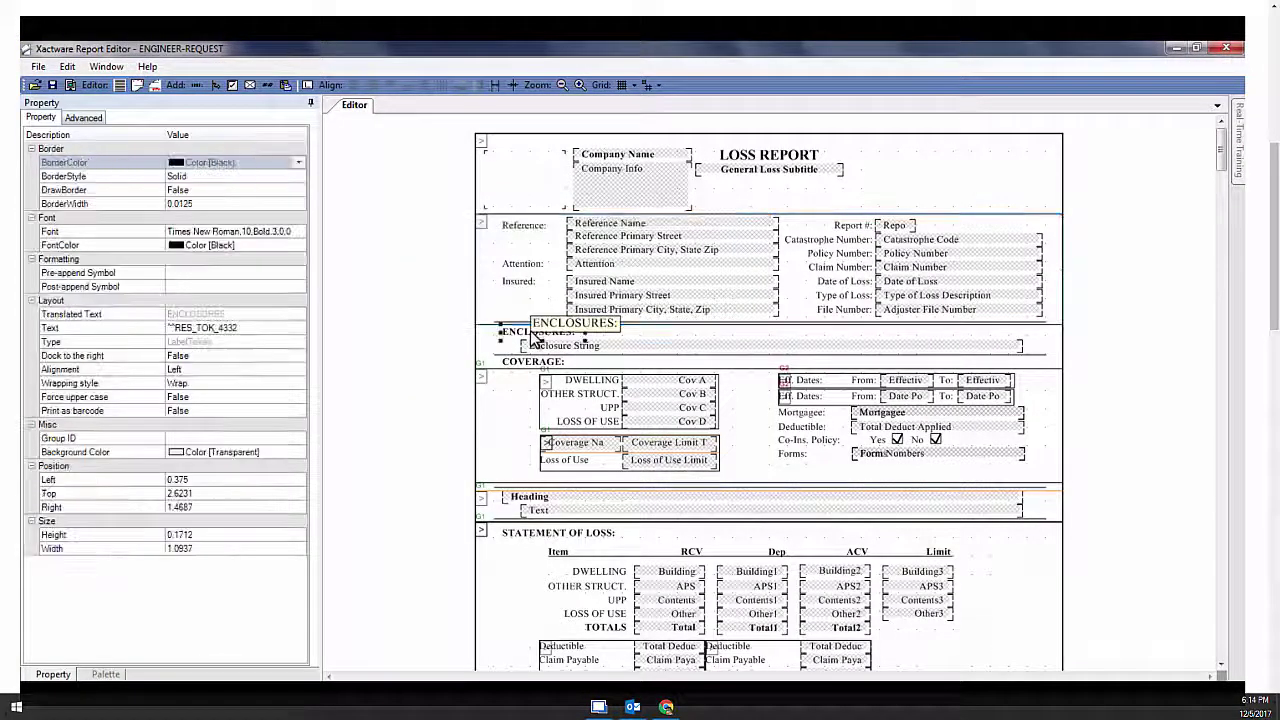
{"action": "key", "text": "Delete"}
{"action": "left_click", "coordinate": [545, 347]}
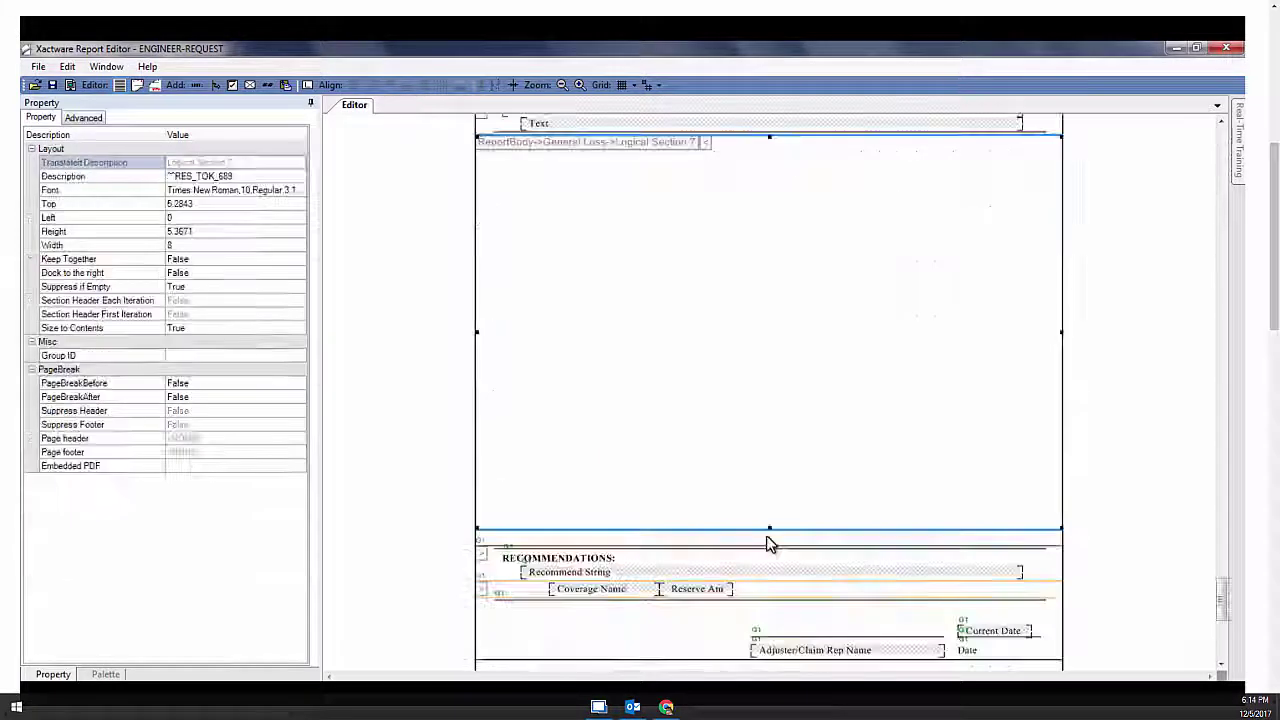
{"action": "left_click", "coordinate": [766, 535]}
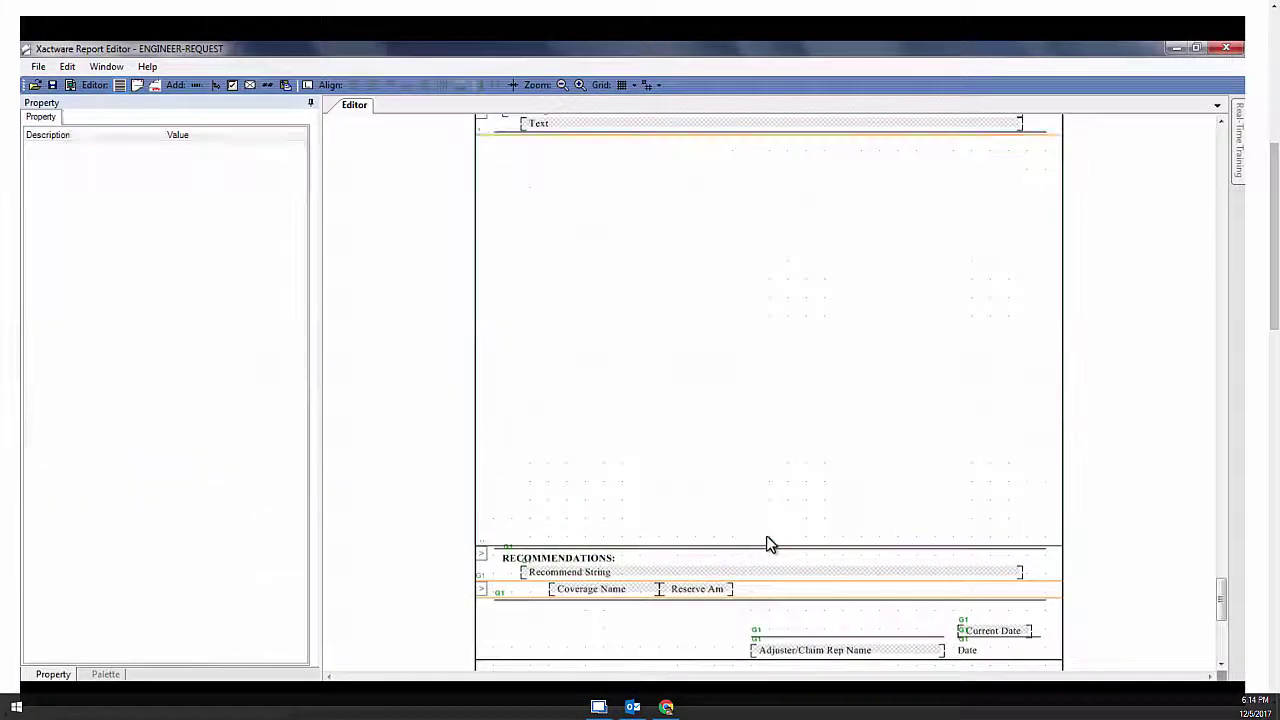
{"action": "left_click", "coordinate": [734, 557]}
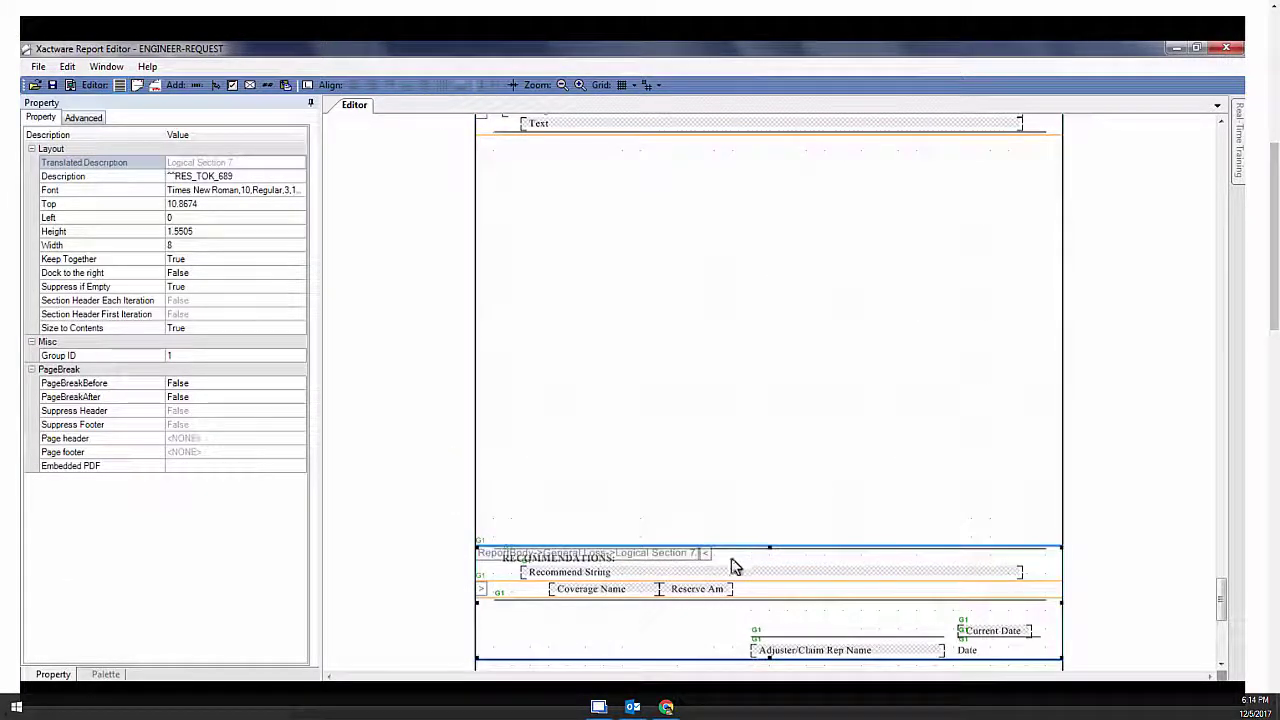
{"action": "left_click", "coordinate": [707, 572]}
{"action": "key", "text": "Delete"}
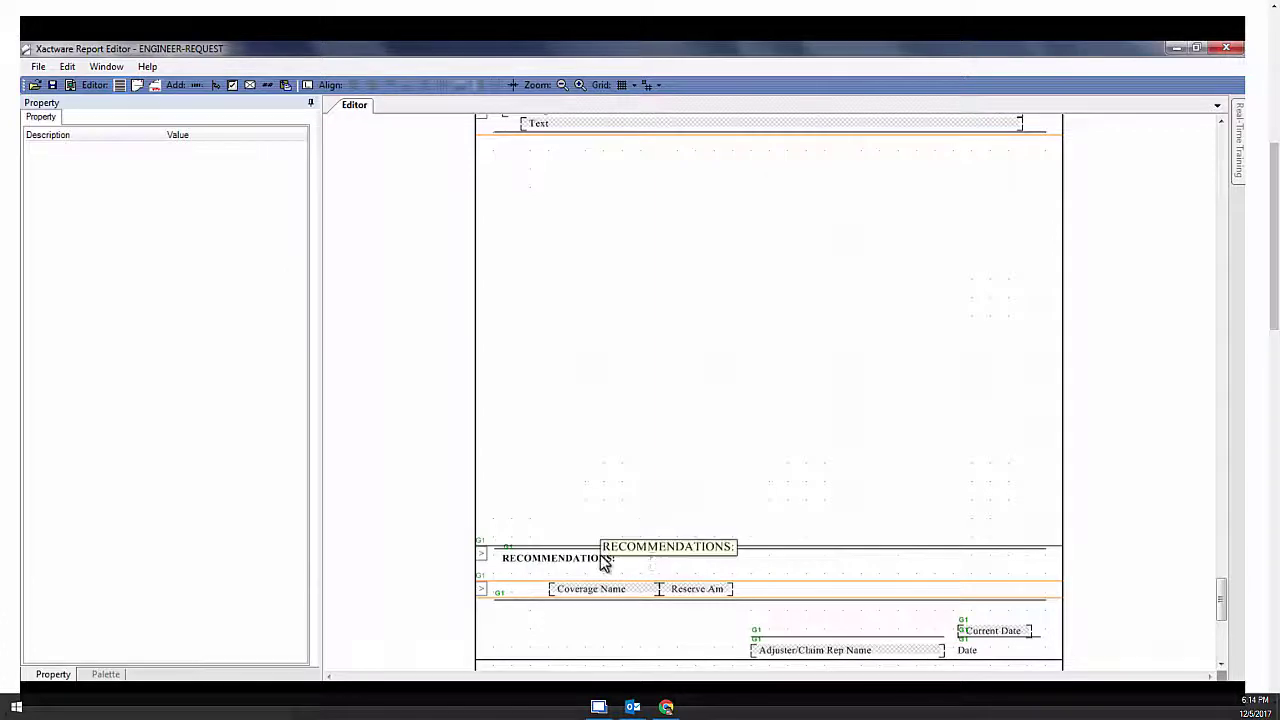
{"action": "left_click", "coordinate": [601, 557]}
{"action": "key", "text": "Delete"}
Delete the Coverages row and leftover line, and shorten Logical Section 7 and General Loss (8.7188)
{"action": "left_click", "coordinate": [534, 591]}
{"action": "key", "text": "Delete"}
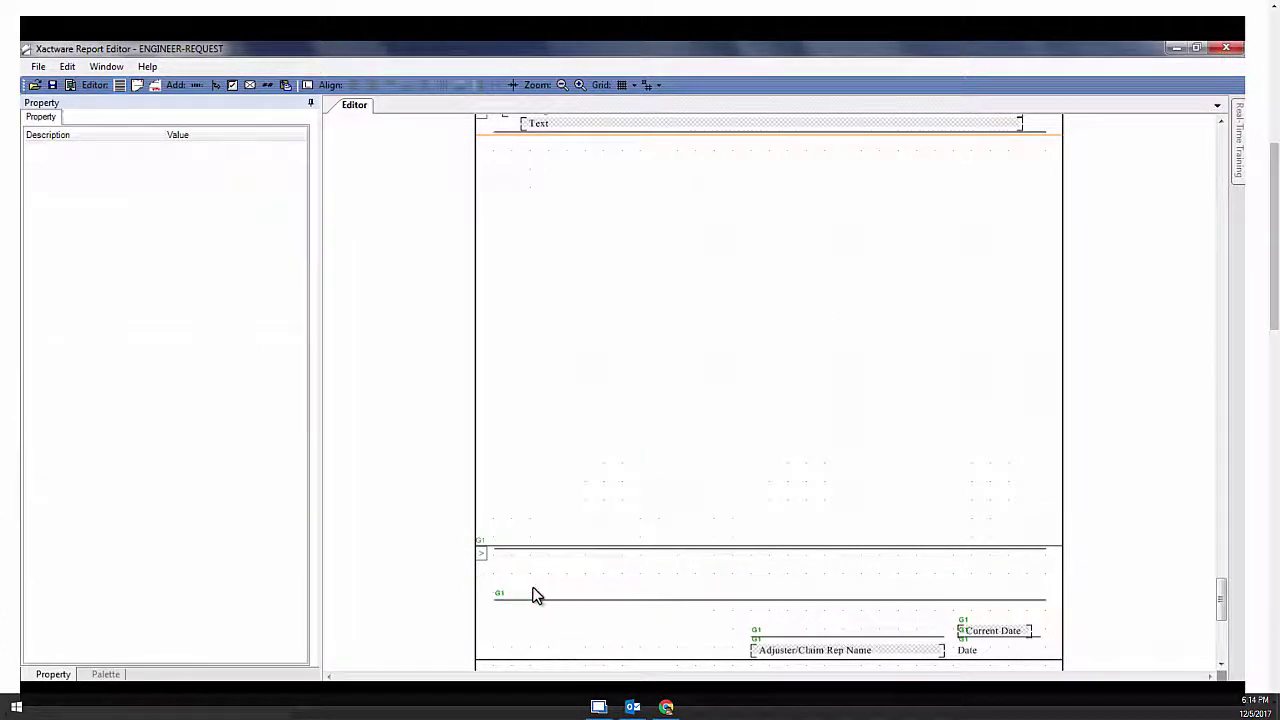
{"action": "left_click", "coordinate": [541, 599]}
{"action": "key", "text": "Delete"}
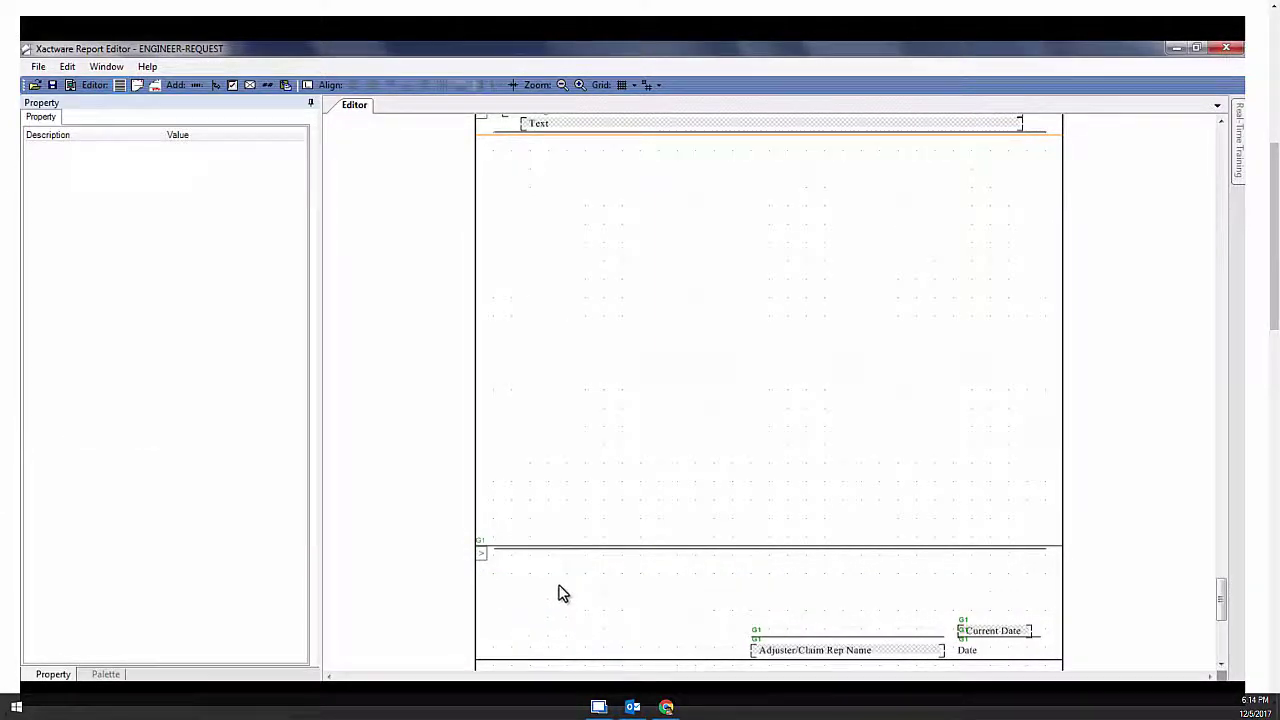
{"action": "left_click", "coordinate": [760, 551]}
{"action": "left_click_drag", "start_coordinate": [766, 540], "coordinate": [771, 230]}
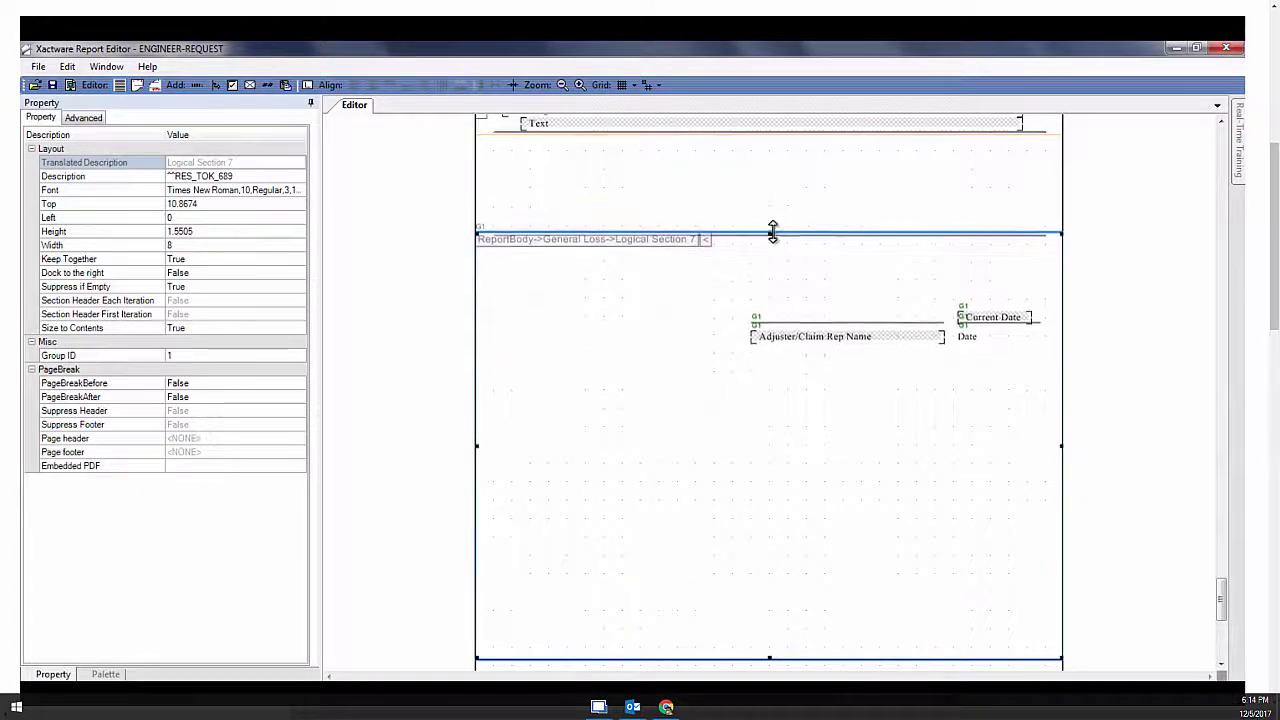
{"action": "left_click_drag", "start_coordinate": [781, 402], "coordinate": [771, 354]}
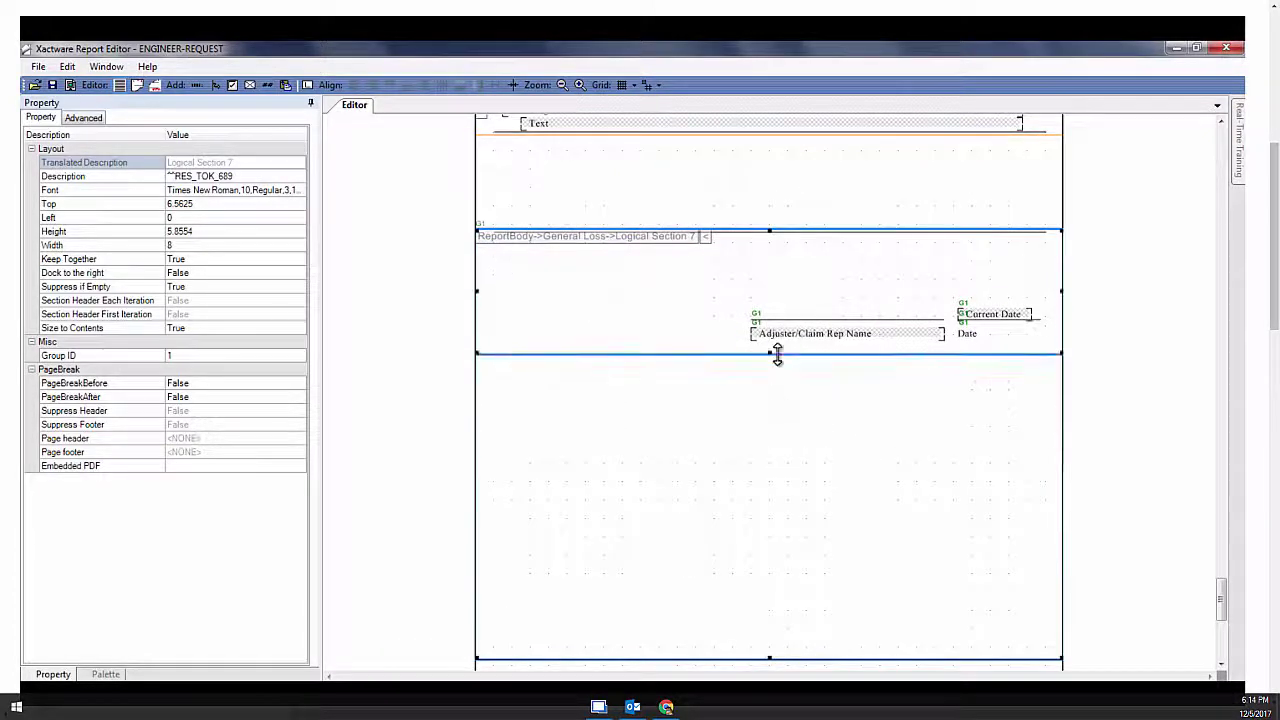
{"action": "left_click", "coordinate": [771, 661]}
{"action": "left_click_drag", "start_coordinate": [761, 480], "coordinate": [763, 390]}
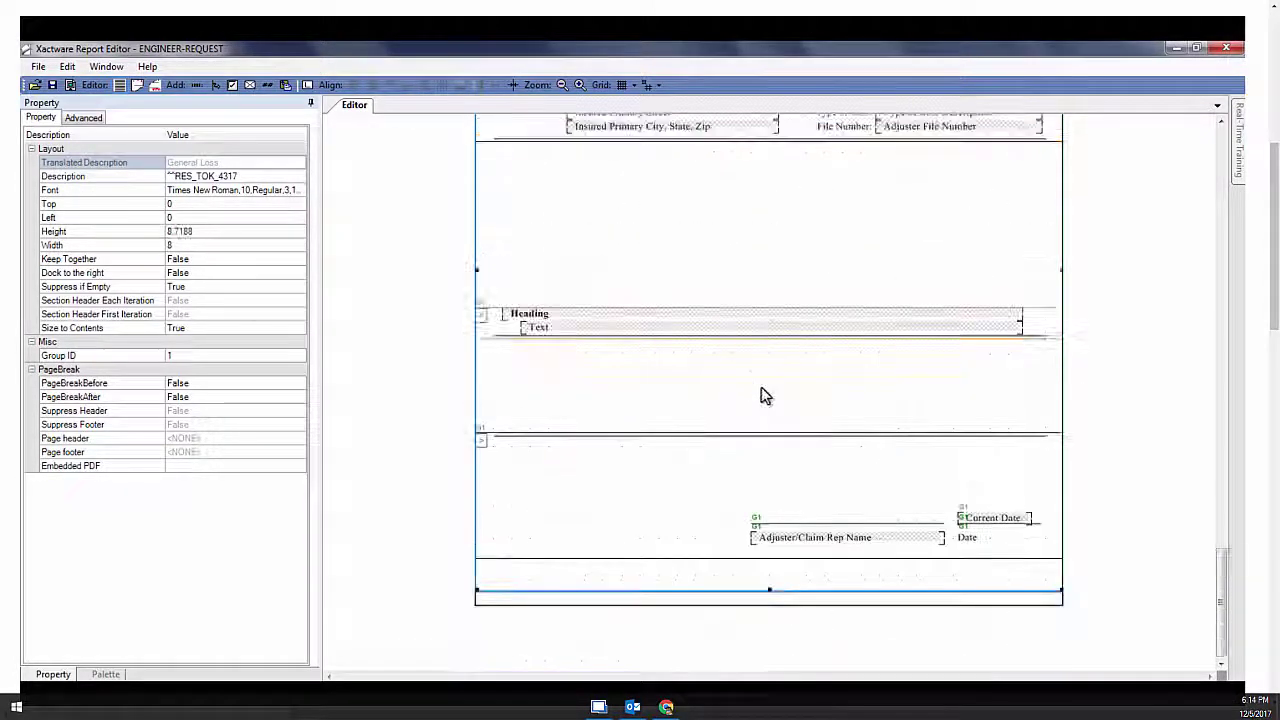
Remove the LOSS REPORT title and General Loss Subtitle, and place a new label in the header
{"action": "left_click_drag", "start_coordinate": [1228, 553], "coordinate": [1224, 125]}
{"action": "left_click", "coordinate": [800, 158]}
{"action": "key", "text": "Delete"}
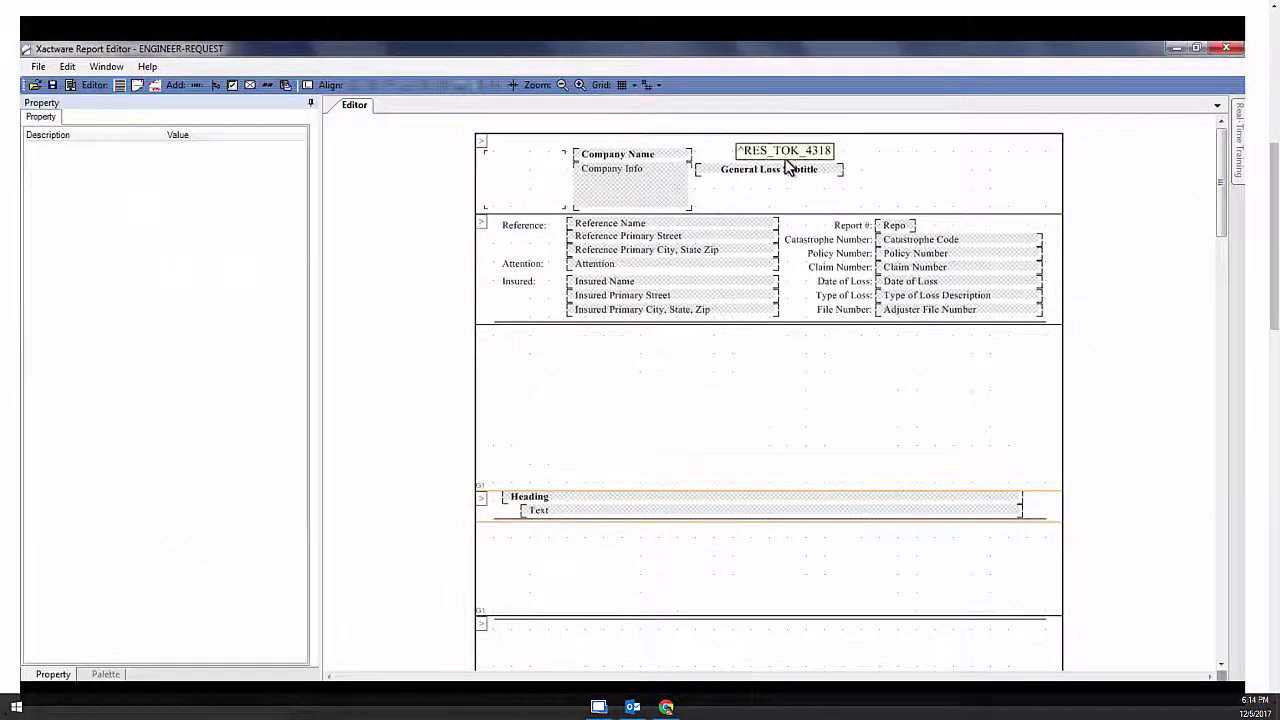
{"action": "left_click", "coordinate": [790, 172]}
{"action": "key", "text": "Delete"}
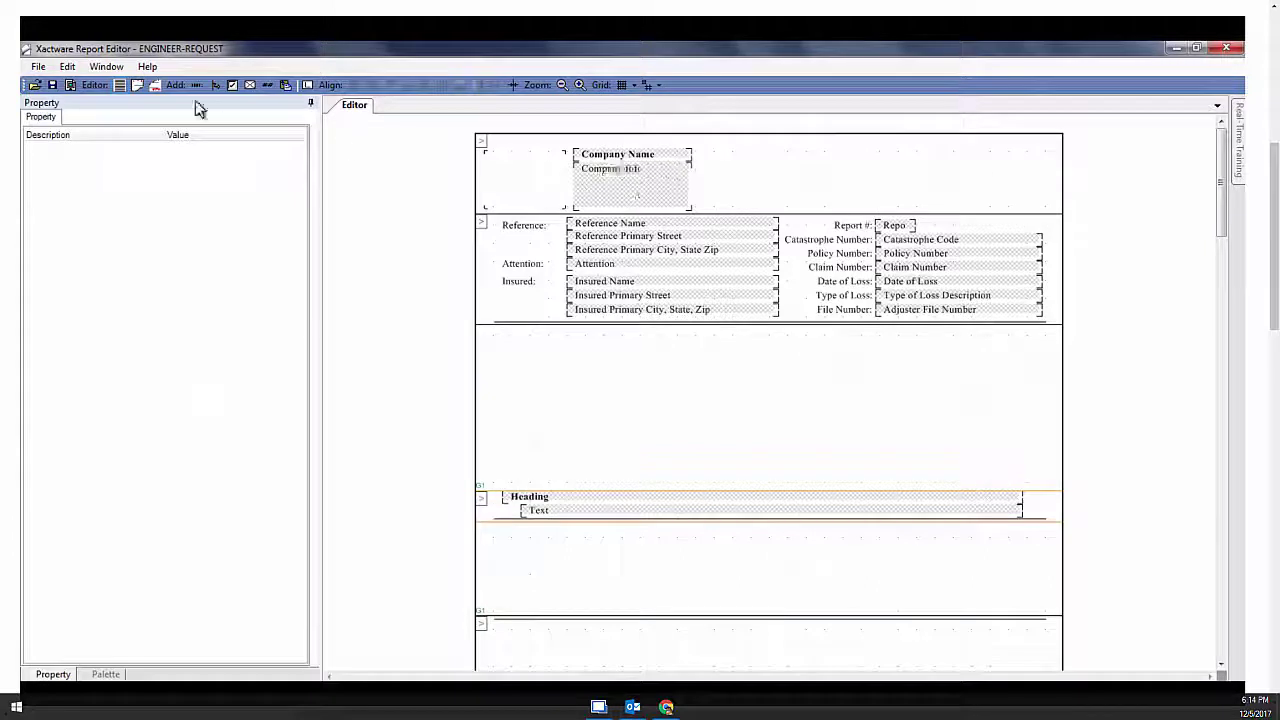
{"action": "left_click", "coordinate": [196, 87]}
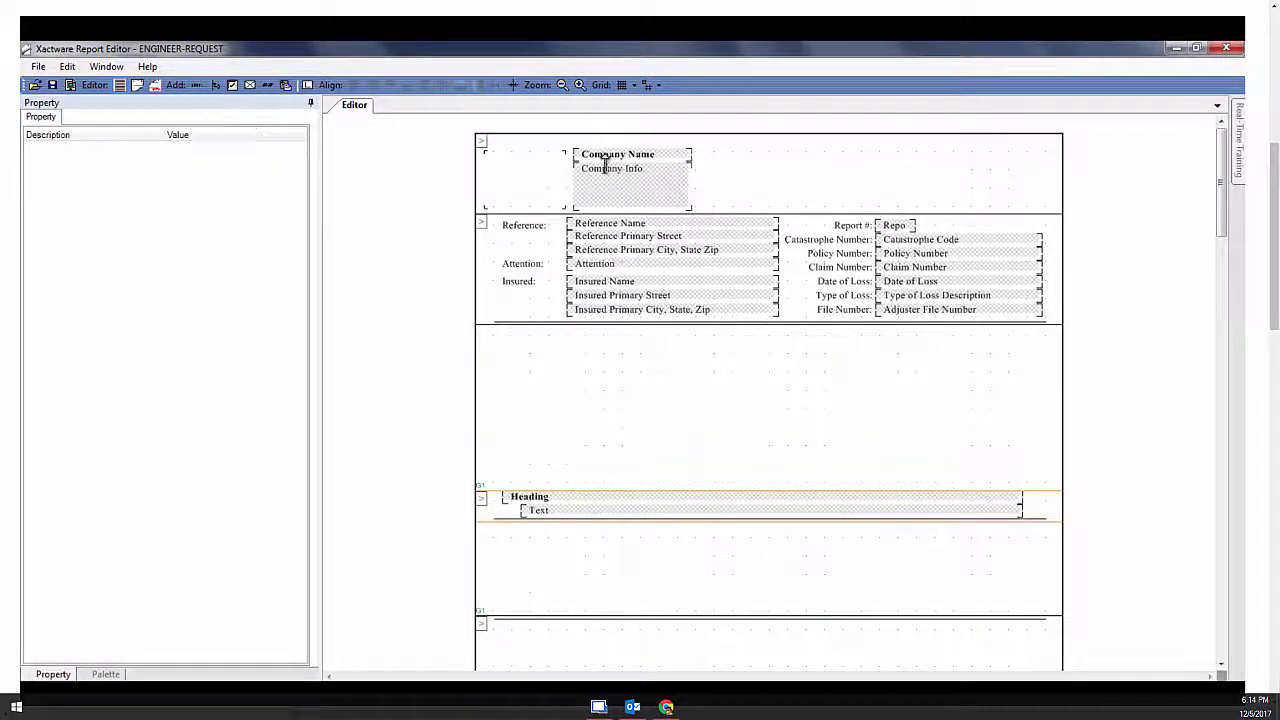
{"action": "left_click", "coordinate": [748, 155]}
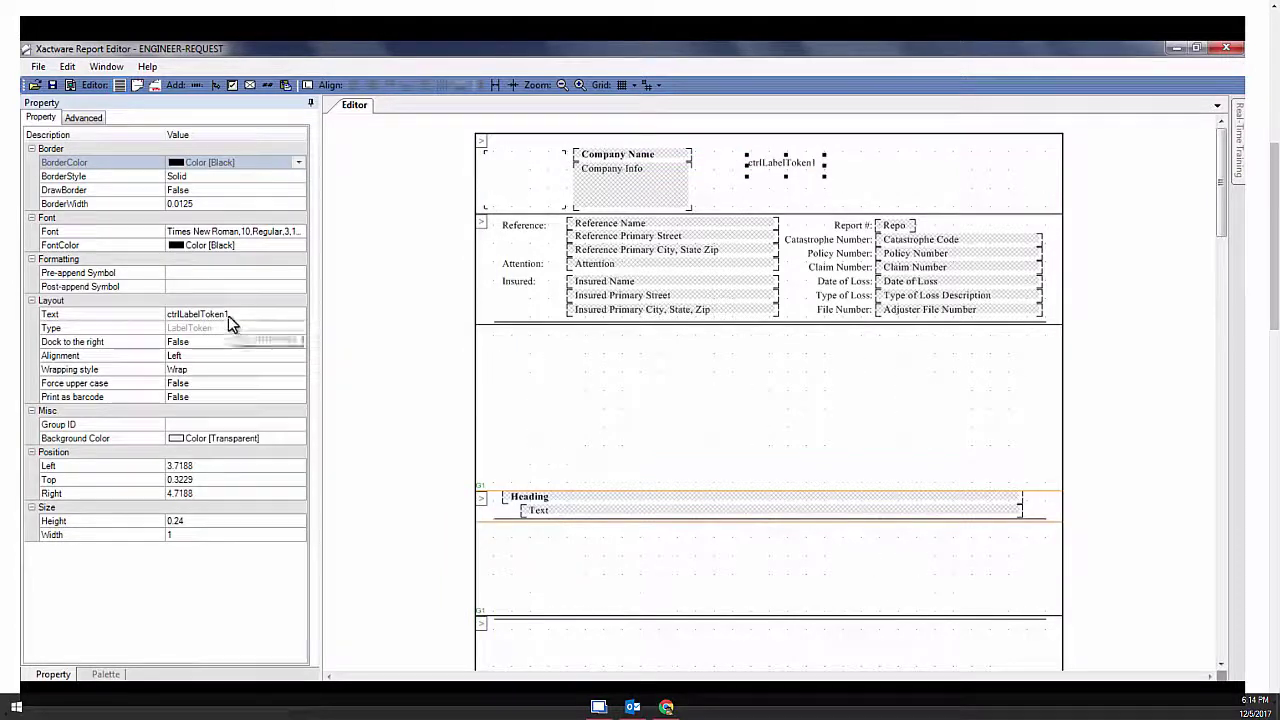
Change the new label's text to ENGINEER REQUEST and enlarge its box
{"action": "left_click", "coordinate": [170, 315]}
{"action": "left_click", "coordinate": [170, 315]}
{"action": "key", "text": "Caps_Lock"}
{"action": "type", "text": "ENG"}
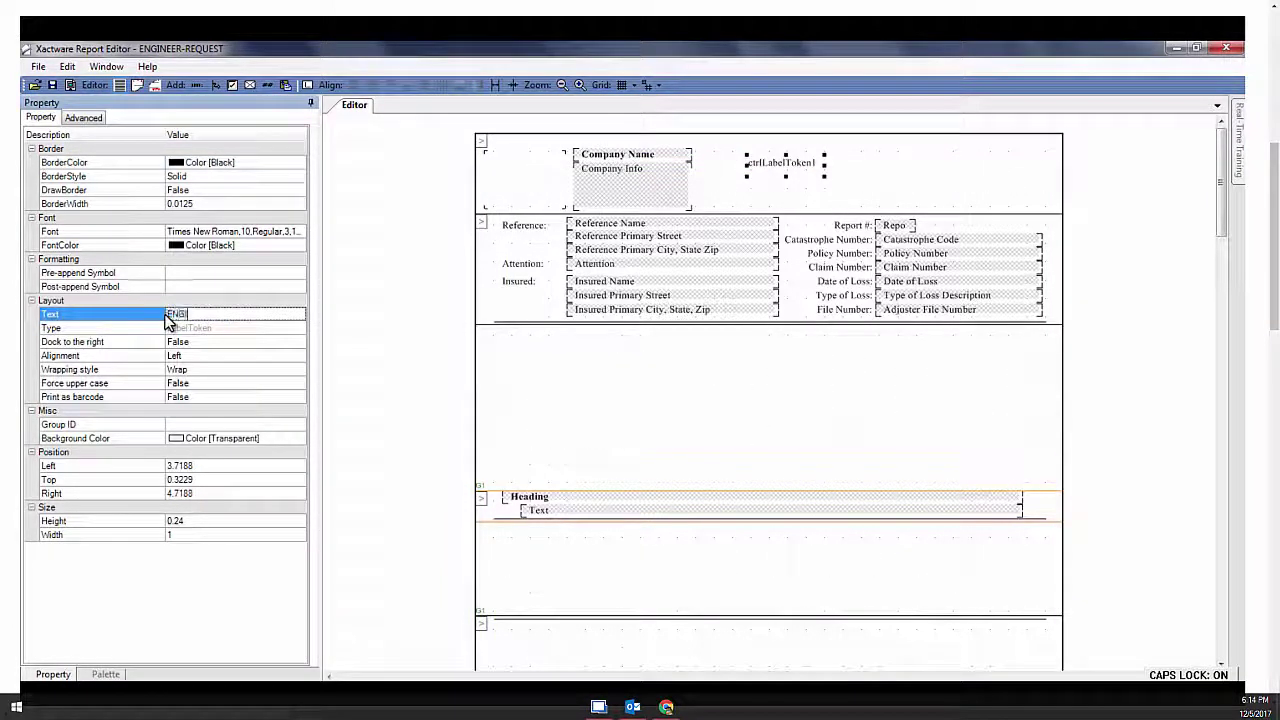
{"action": "type", "text": "INEER REQUEST"}
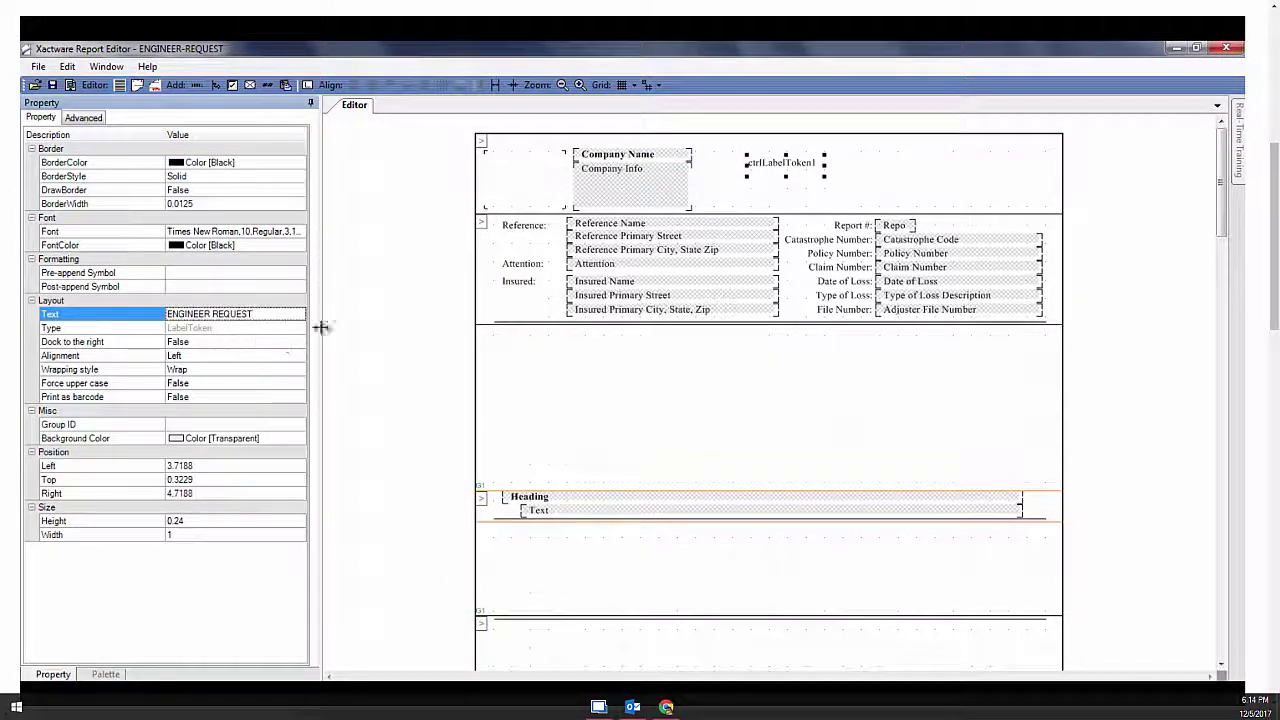
{"action": "left_click", "coordinate": [790, 205]}
{"action": "left_click", "coordinate": [818, 170]}
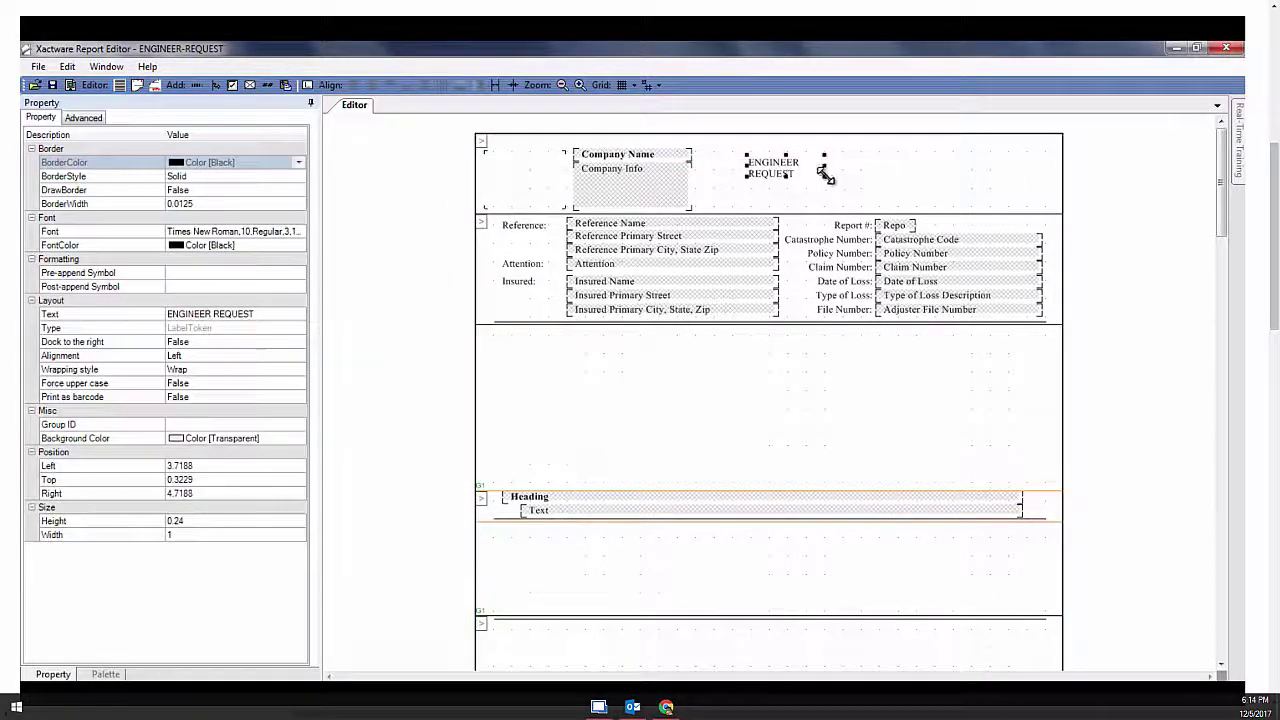
{"action": "left_click_drag", "start_coordinate": [825, 174], "coordinate": [872, 182]}
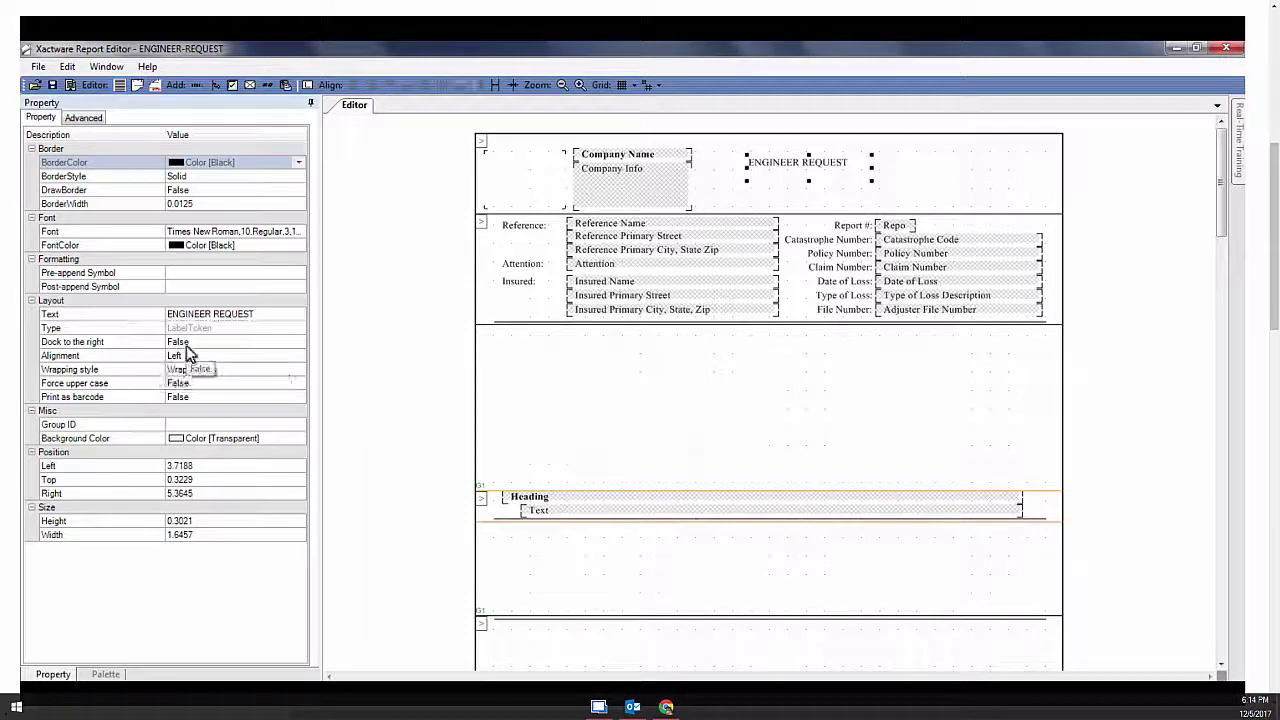
Set the label font to Arial Bold 20 and widen it to 3.0197 so it fits one line
{"action": "left_click", "coordinate": [250, 231]}
{"action": "left_click", "coordinate": [298, 231]}
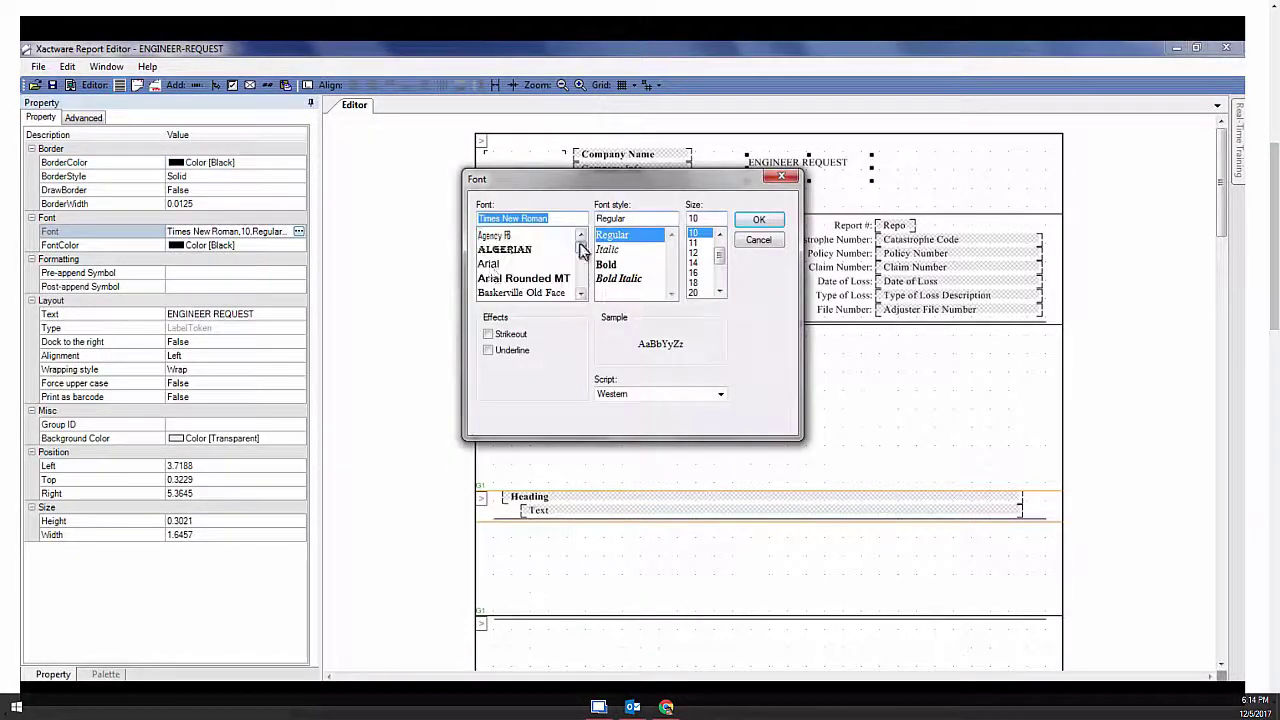
{"action": "left_click", "coordinate": [492, 264]}
{"action": "left_click", "coordinate": [671, 276]}
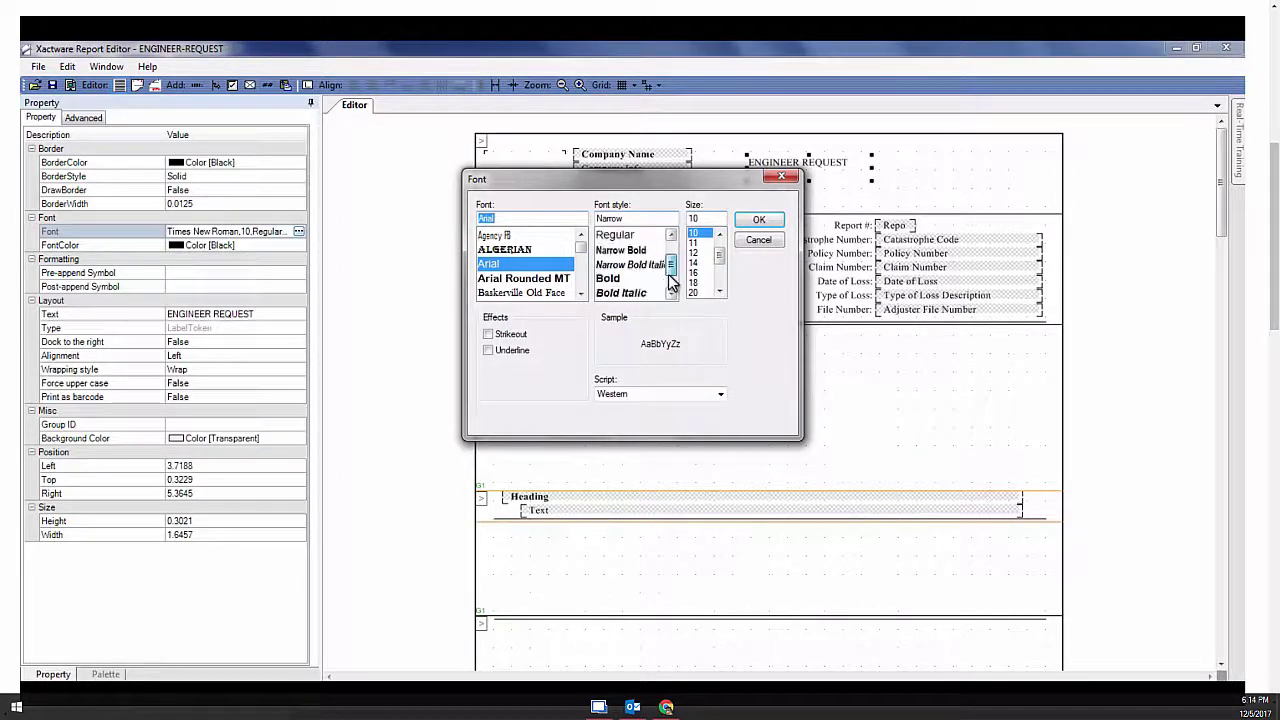
{"action": "left_click", "coordinate": [671, 283]}
{"action": "left_click", "coordinate": [608, 264]}
{"action": "left_click", "coordinate": [693, 292]}
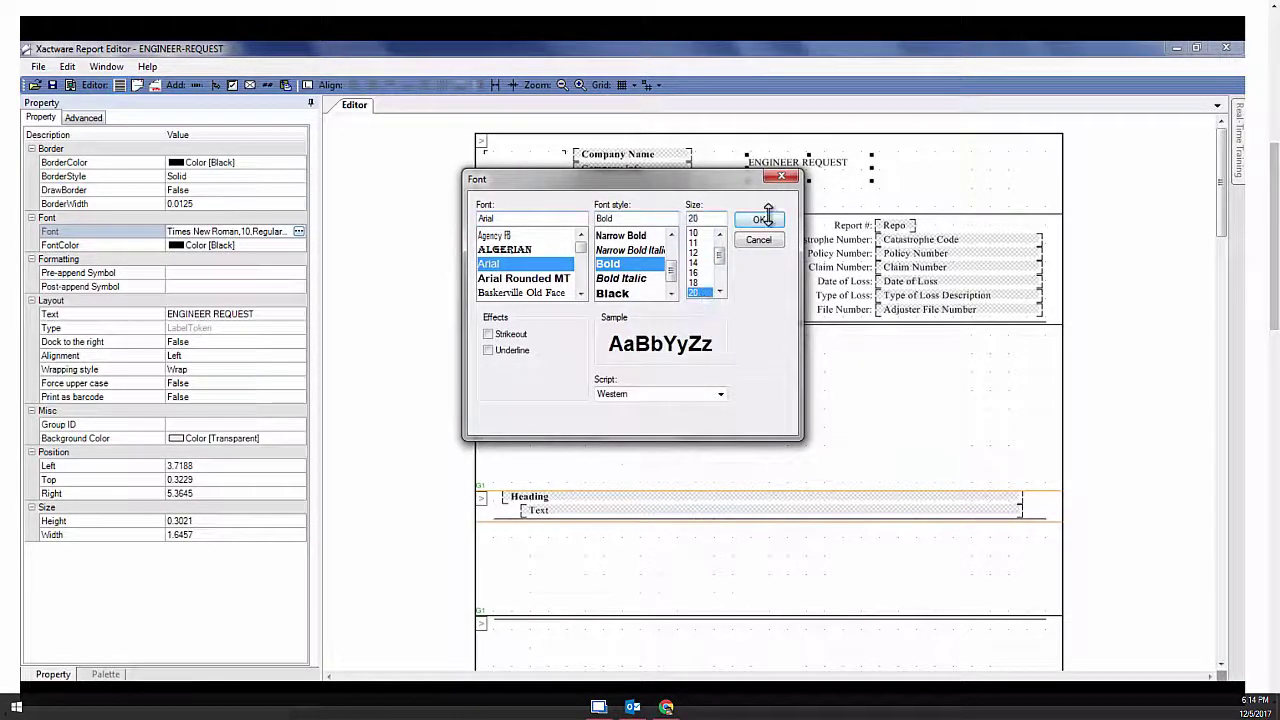
{"action": "left_click", "coordinate": [760, 219]}
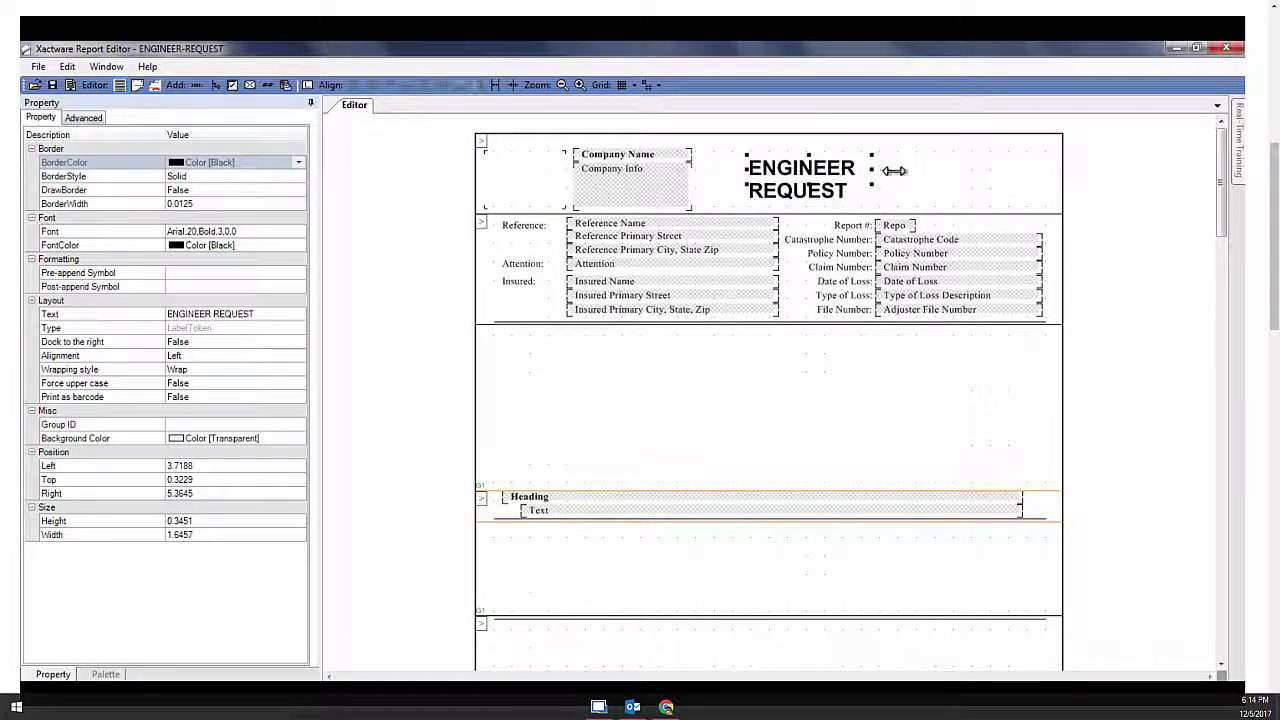
{"action": "left_click_drag", "start_coordinate": [894, 171], "coordinate": [854, 171]}
{"action": "left_click", "coordinate": [648, 406]}
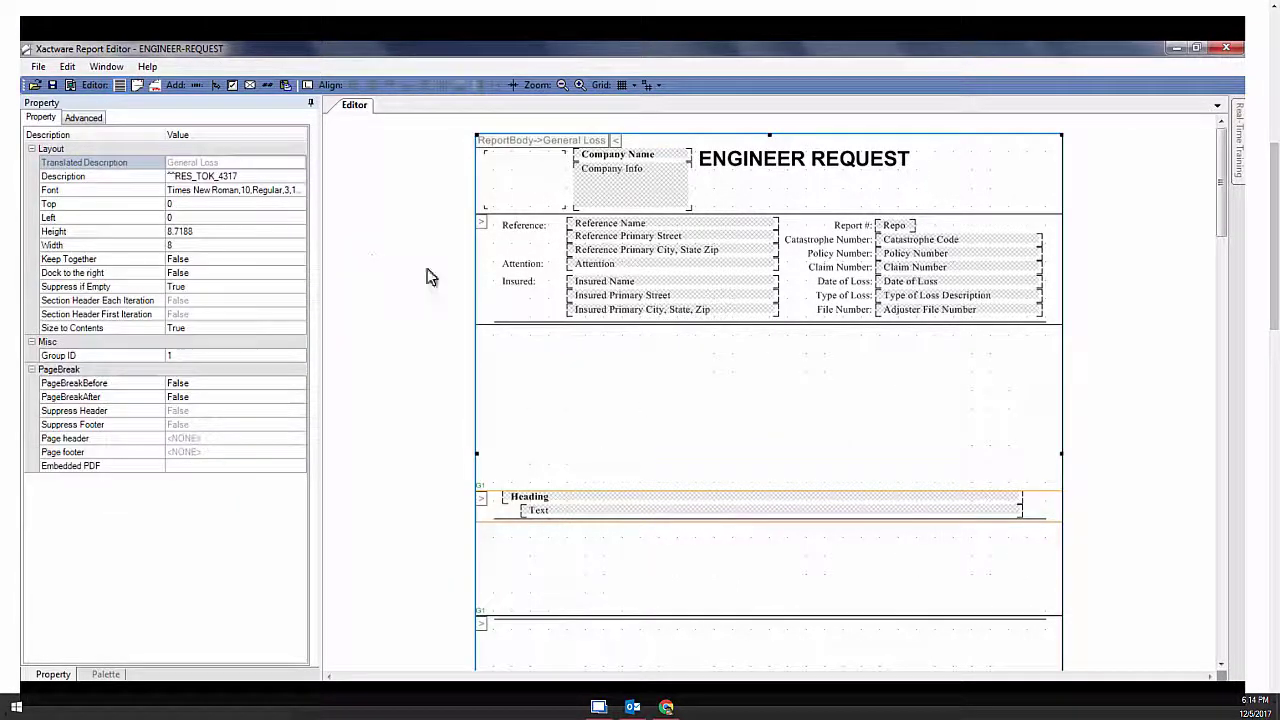
Add a body label reading 'Generic Text to start off Engineer Request' and widen it to fit
{"action": "left_click", "coordinate": [196, 85]}
{"action": "left_click", "coordinate": [575, 347]}
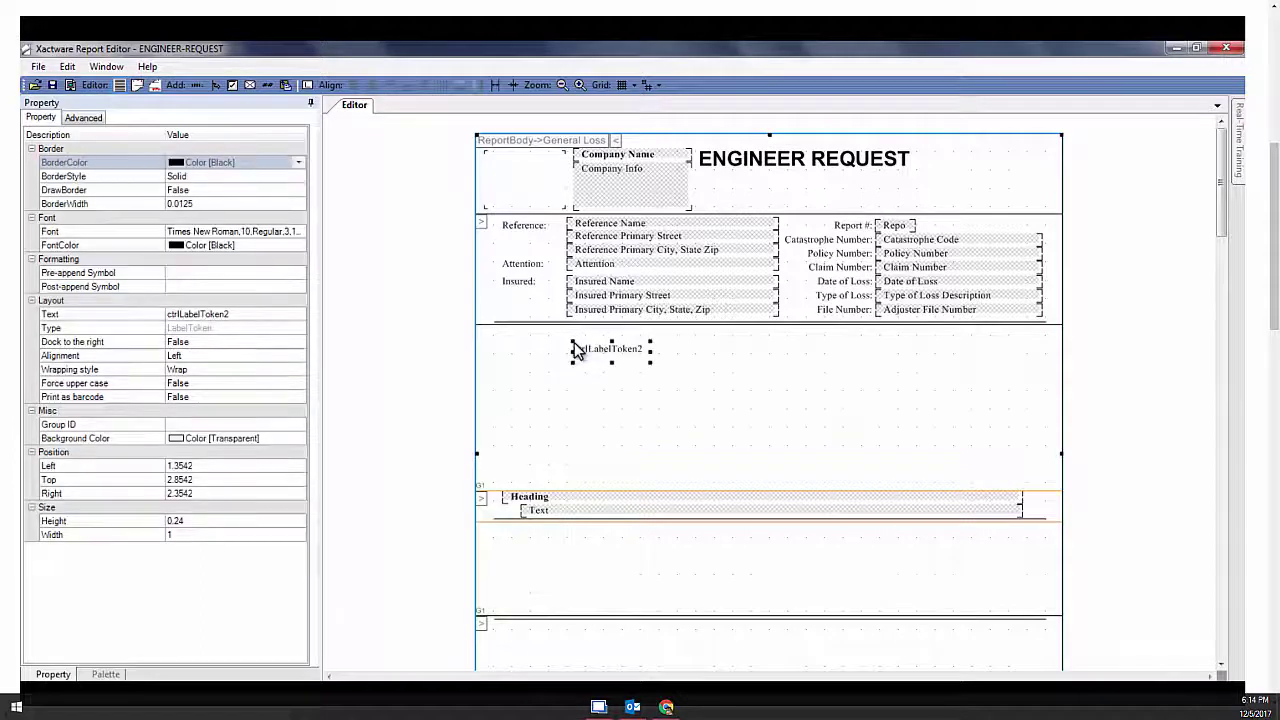
{"action": "left_click", "coordinate": [244, 316]}
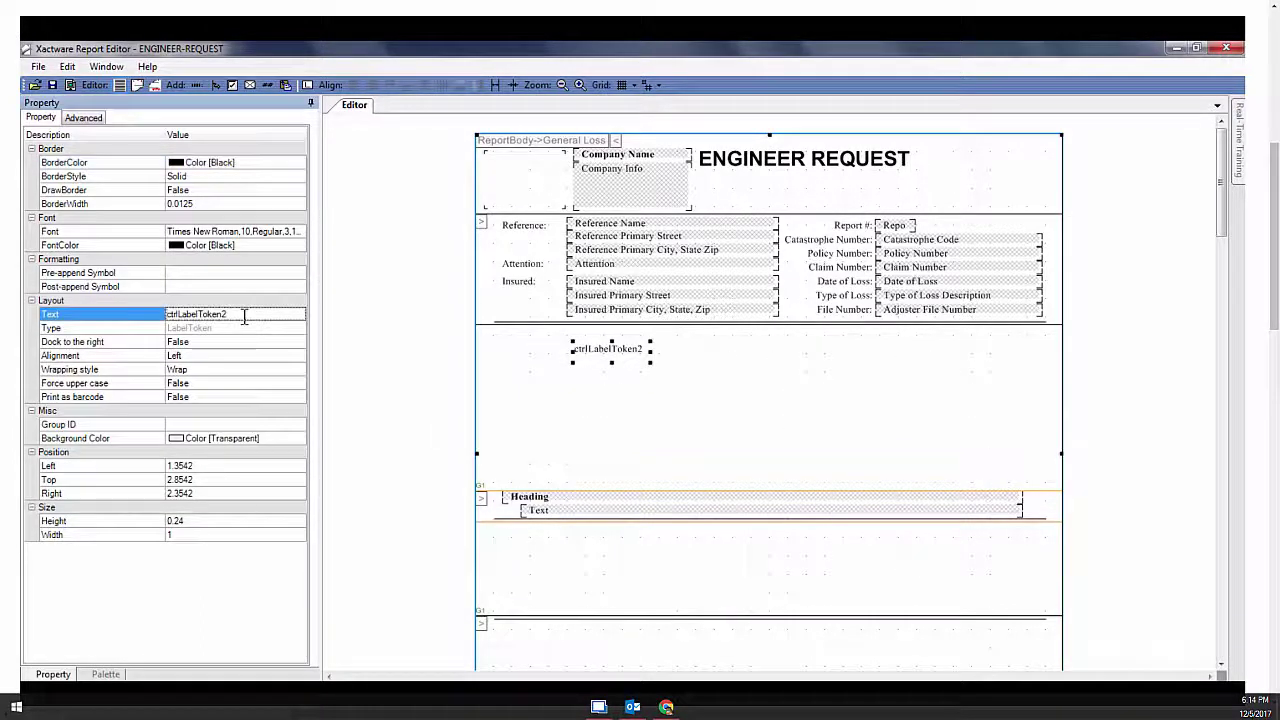
{"action": "key", "text": "ctrl+a"}
{"action": "type", "text": "Generic Text t"}
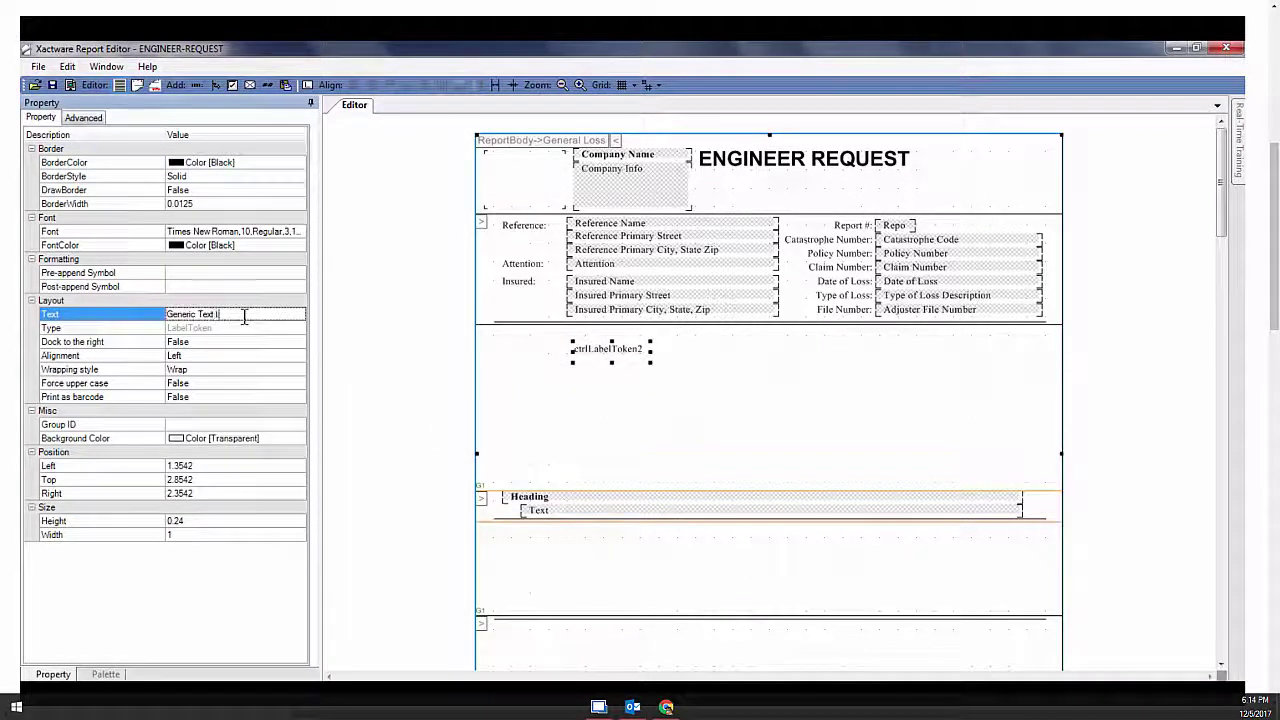
{"action": "type", "text": "o start off Engineer Request"}
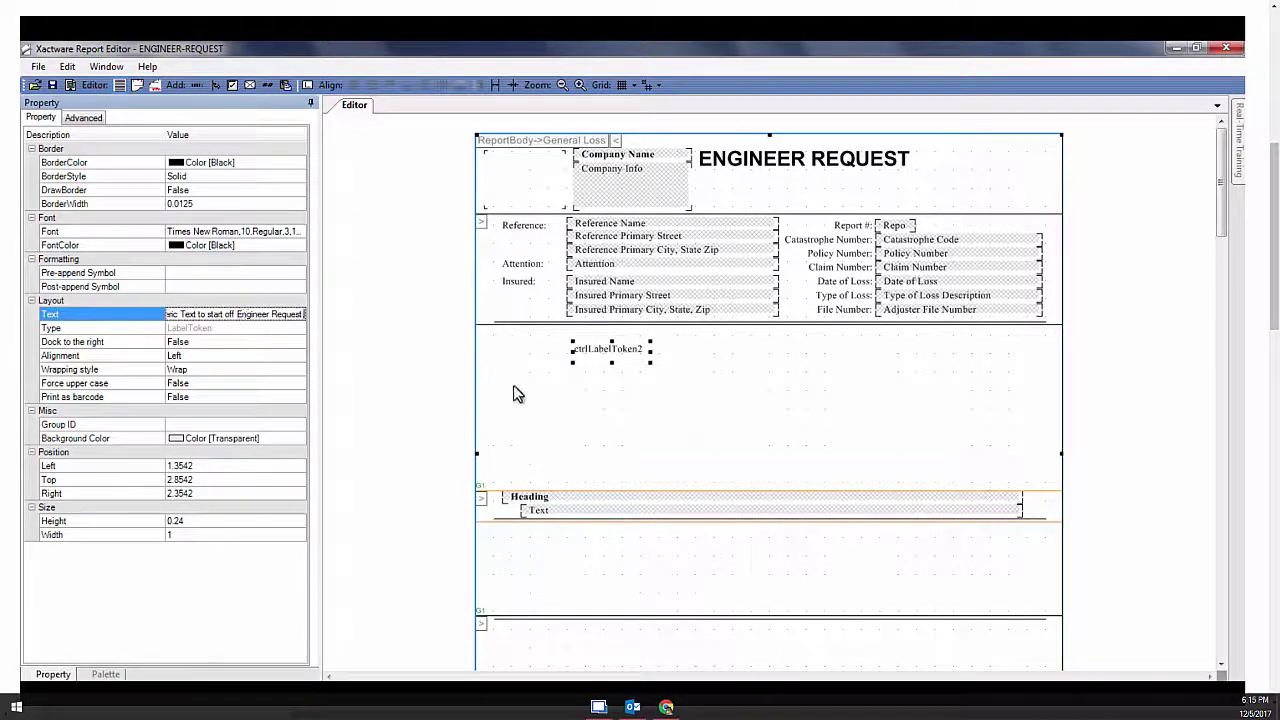
{"action": "left_click", "coordinate": [513, 394]}
{"action": "left_click_drag", "start_coordinate": [652, 355], "coordinate": [848, 368]}
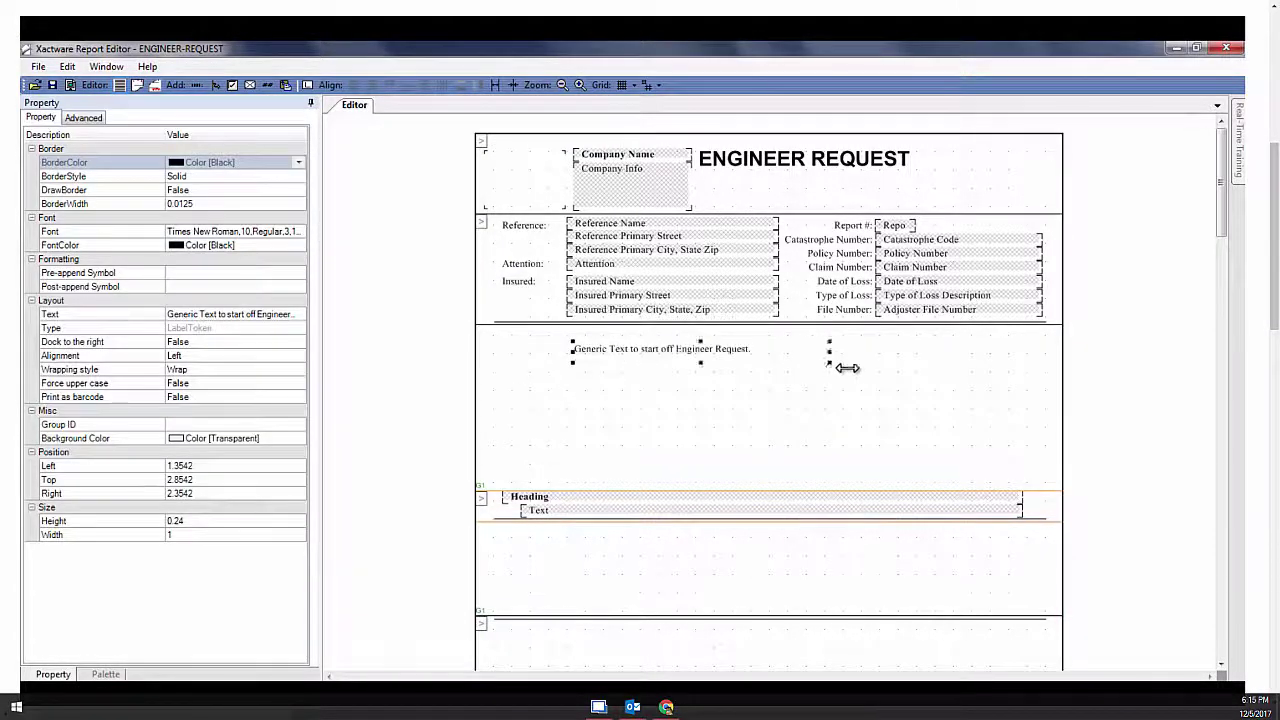
{"action": "left_click", "coordinate": [654, 471]}
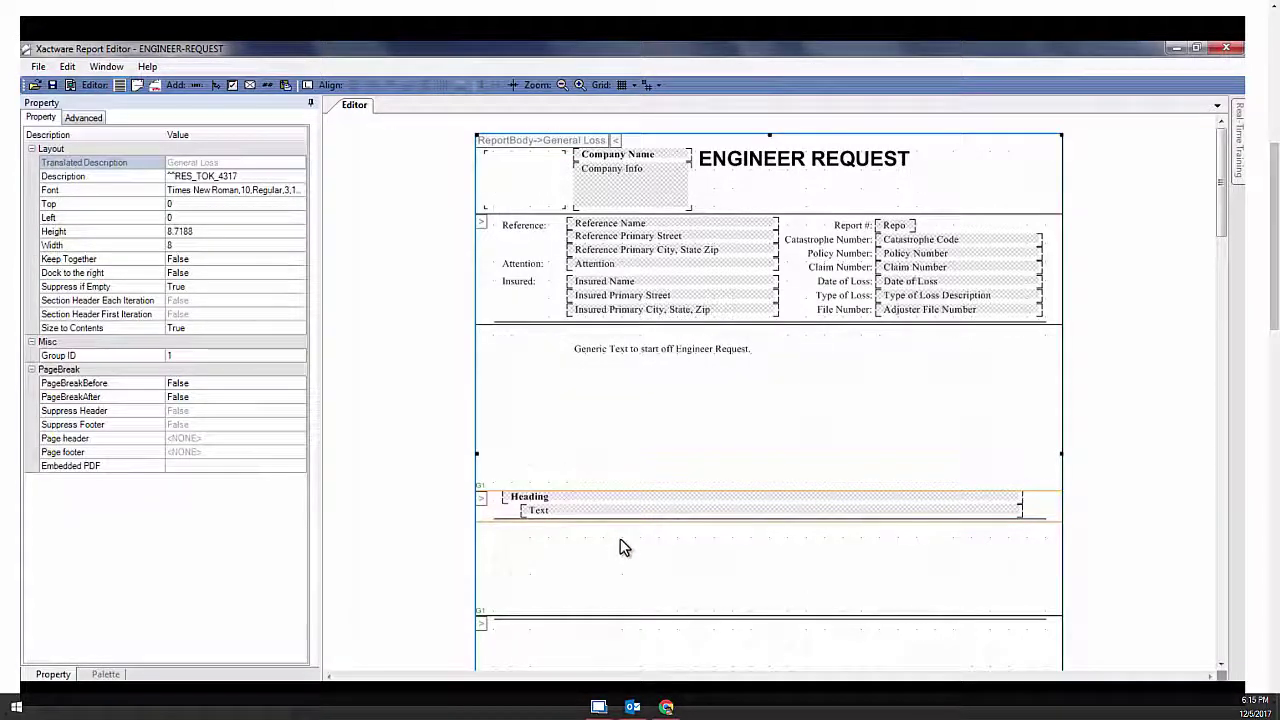
Save the ENGINEER REQUEST template and close the Report Editor
{"action": "left_click", "coordinate": [40, 68]}
{"action": "left_click", "coordinate": [60, 117]}
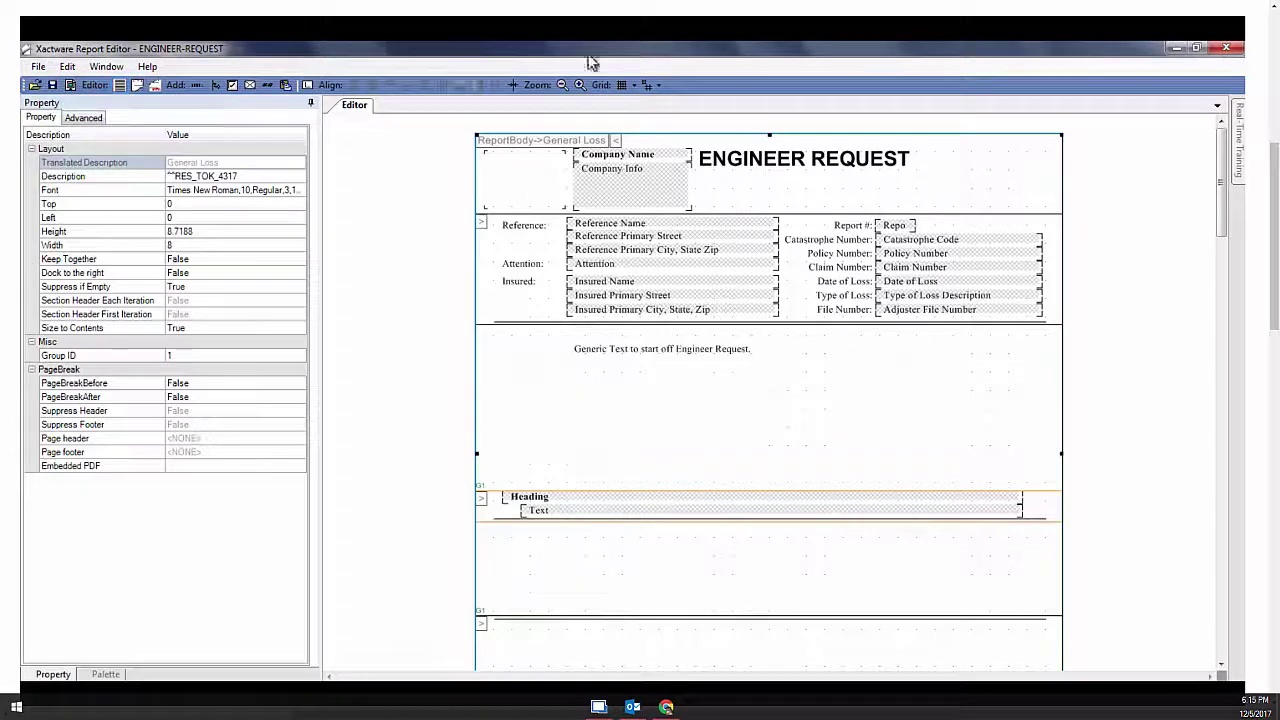
{"action": "left_click", "coordinate": [1216, 50]}
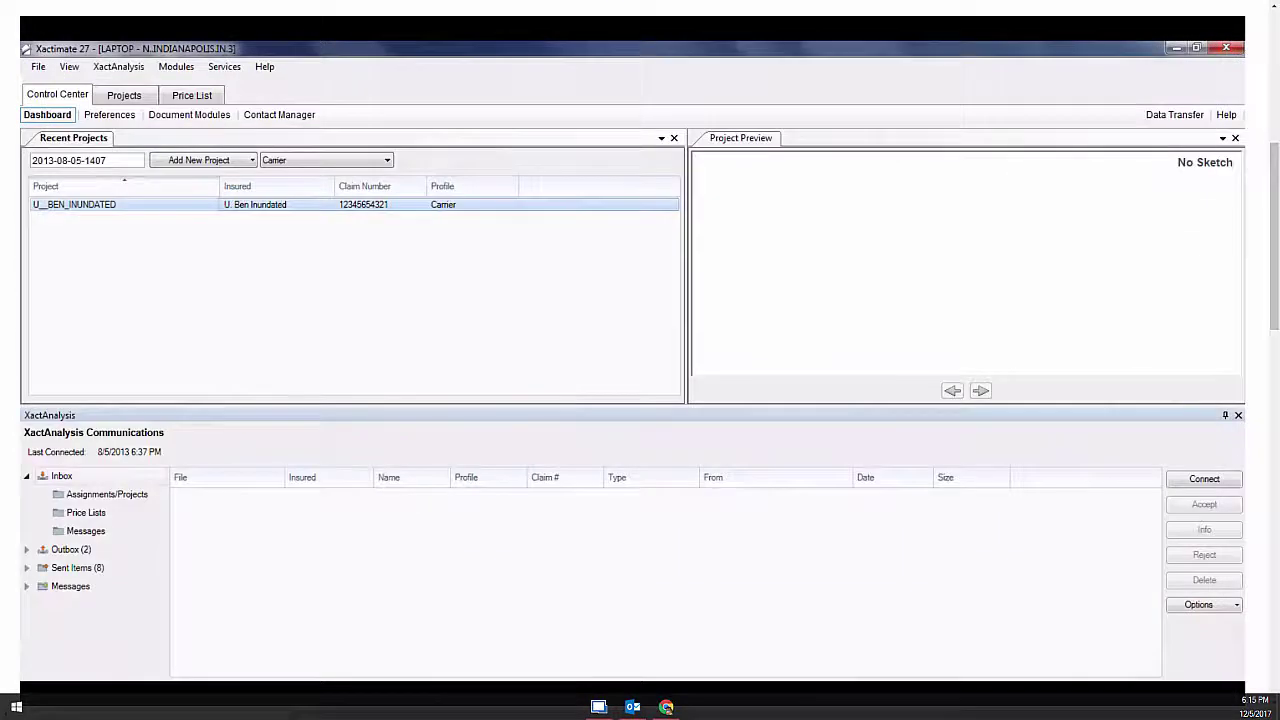
Return to the flood estimate and show the General Loss Report's Remarks page
{"action": "mouse_move", "coordinate": [230, 686]}
{"action": "left_click", "coordinate": [319, 659]}
{"action": "left_click", "coordinate": [322, 109]}
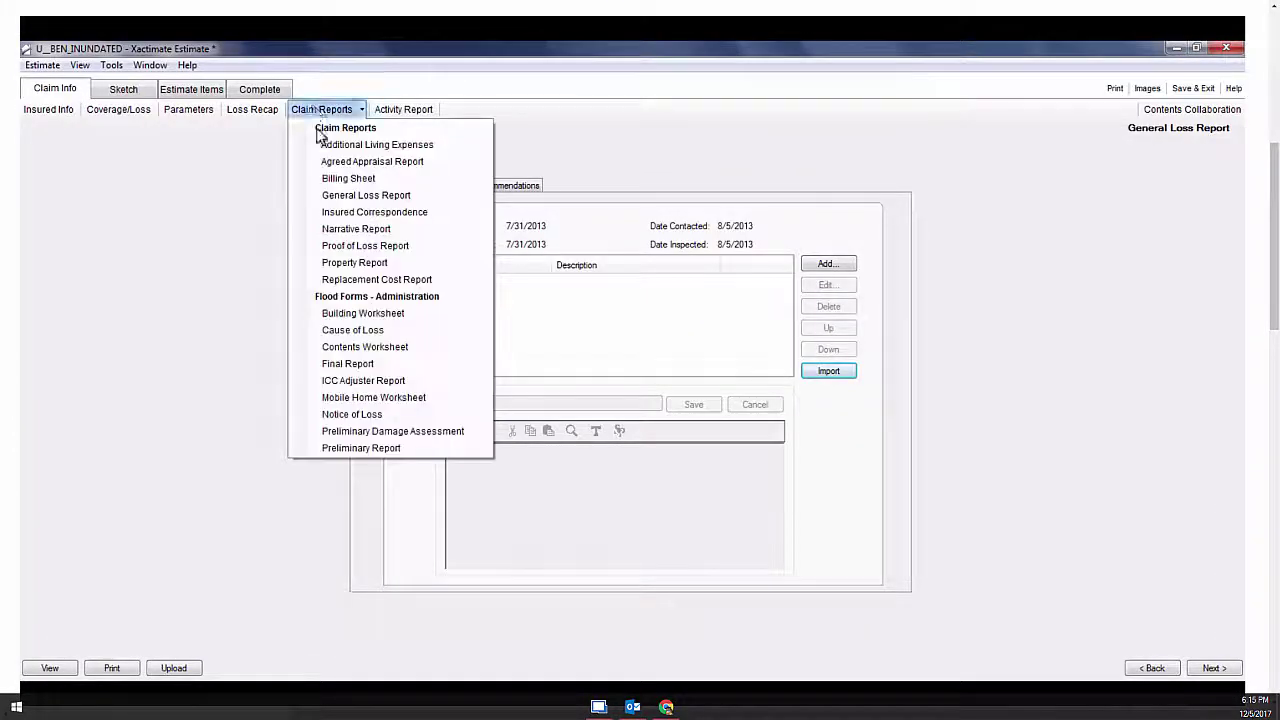
{"action": "left_click", "coordinate": [407, 198]}
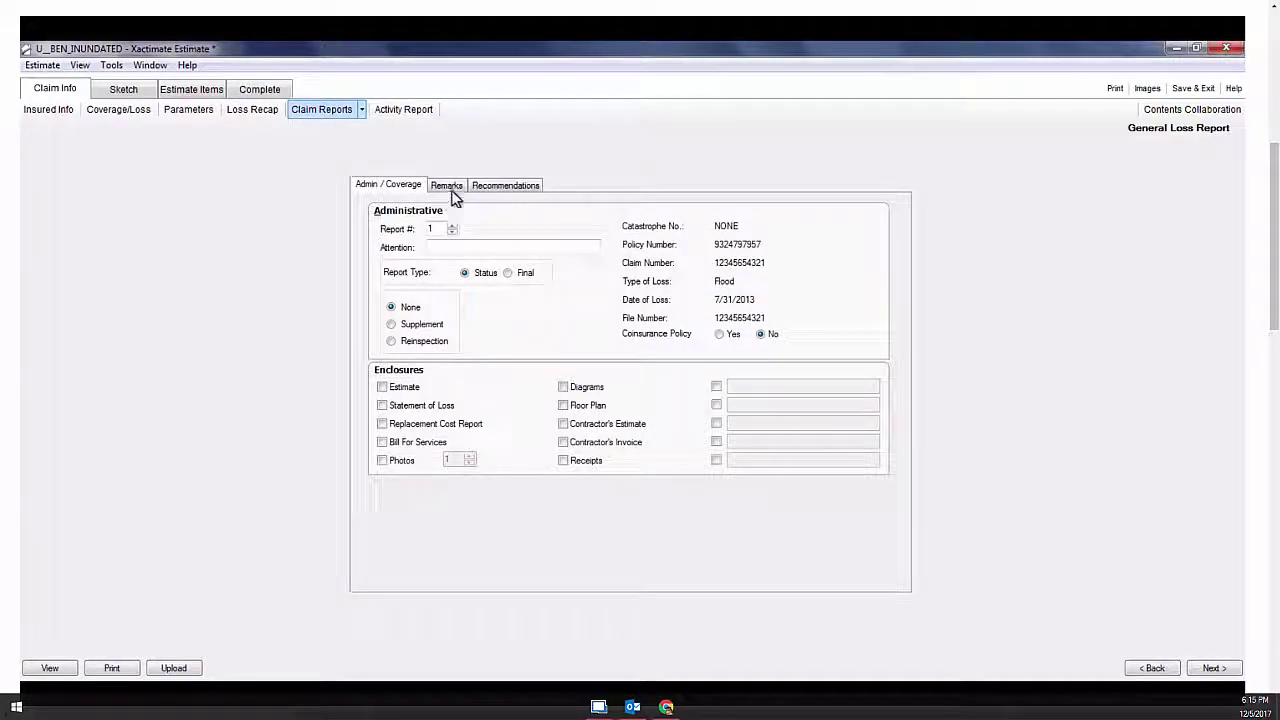
{"action": "left_click", "coordinate": [455, 187]}
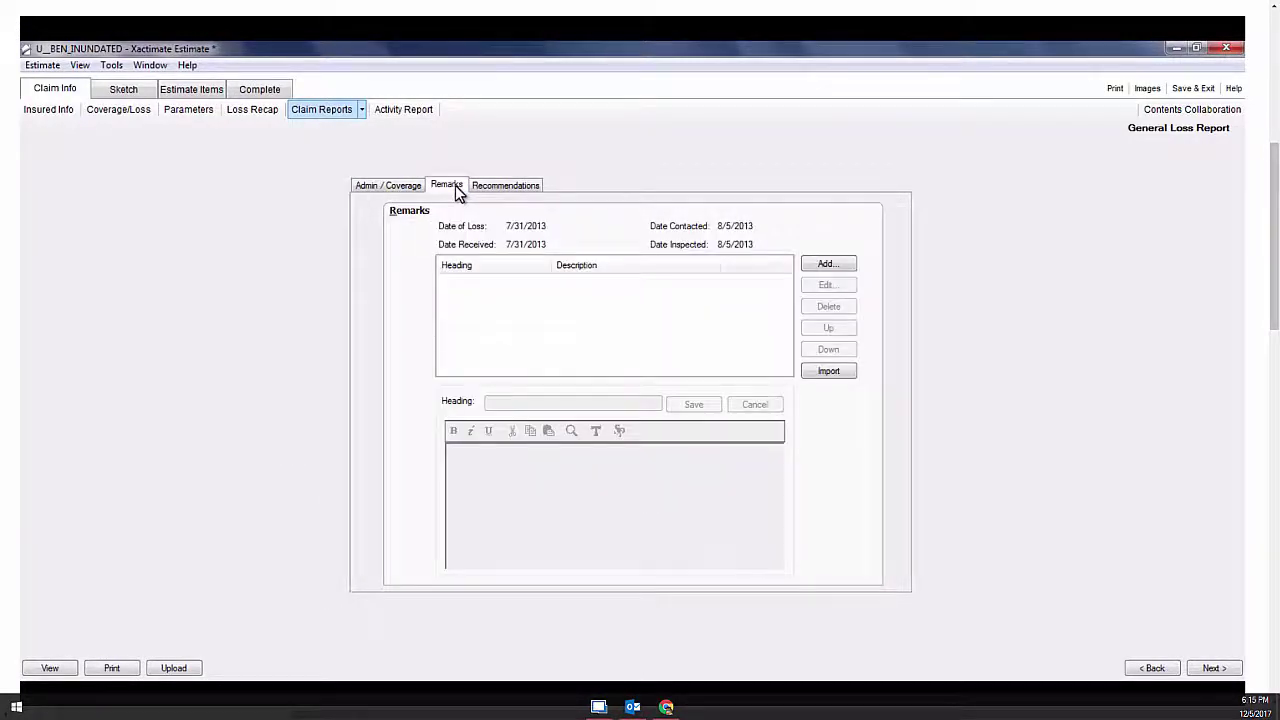
Create a Remarks to Engineer template about foundation cracks on the rear elevation and import it
{"action": "left_click", "coordinate": [820, 374]}
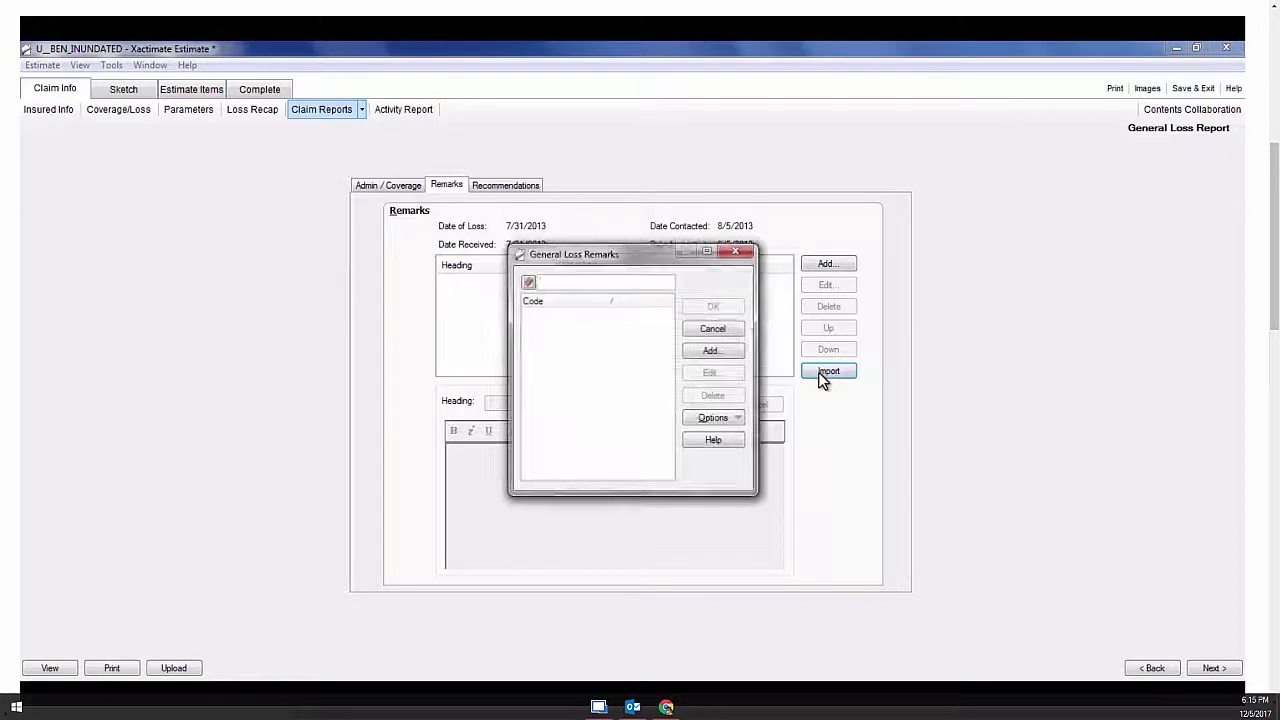
{"action": "left_click", "coordinate": [726, 355]}
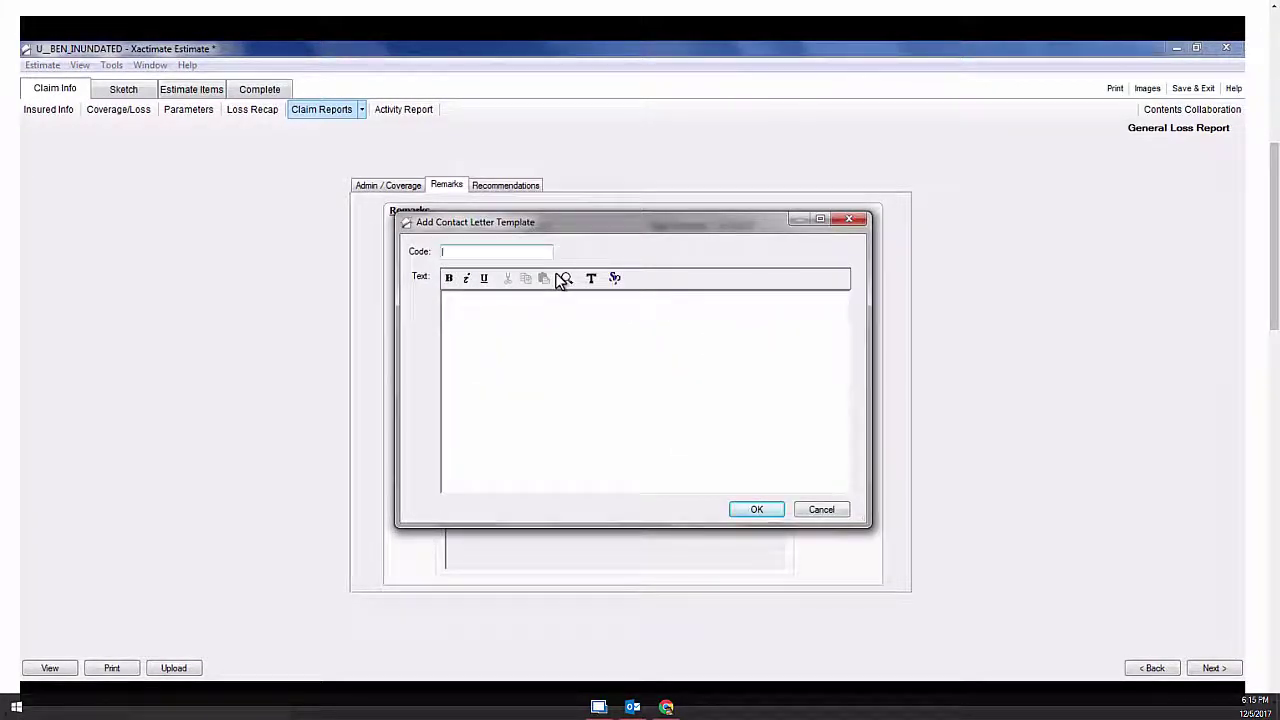
{"action": "type", "text": "Remar"}
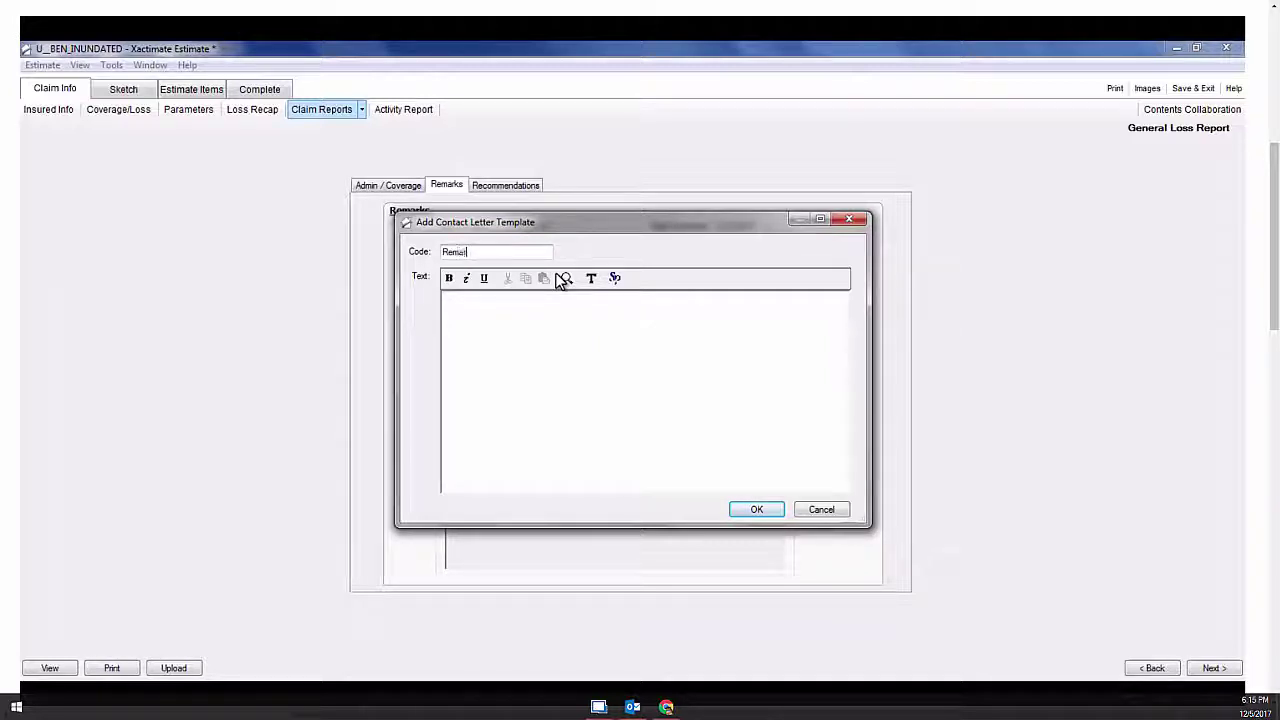
{"action": "type", "text": "ks to En"}
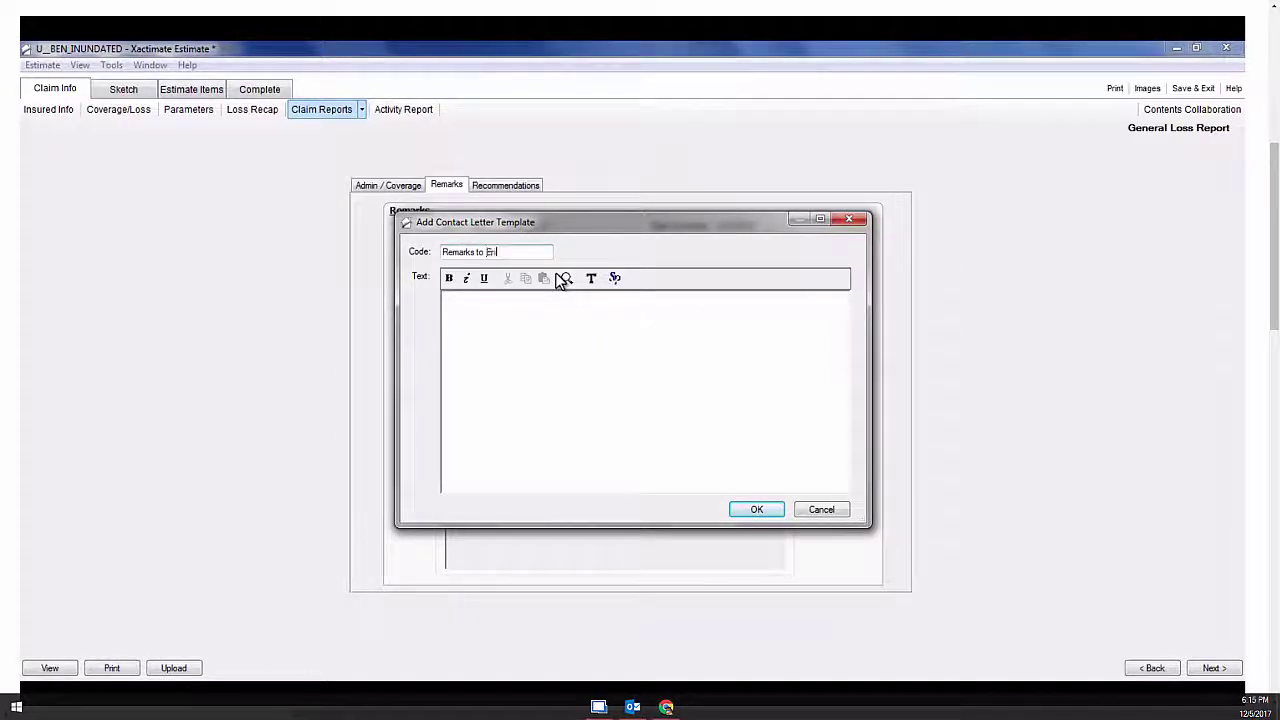
{"action": "type", "text": "gin"}
{"action": "type", "text": "Insur"}
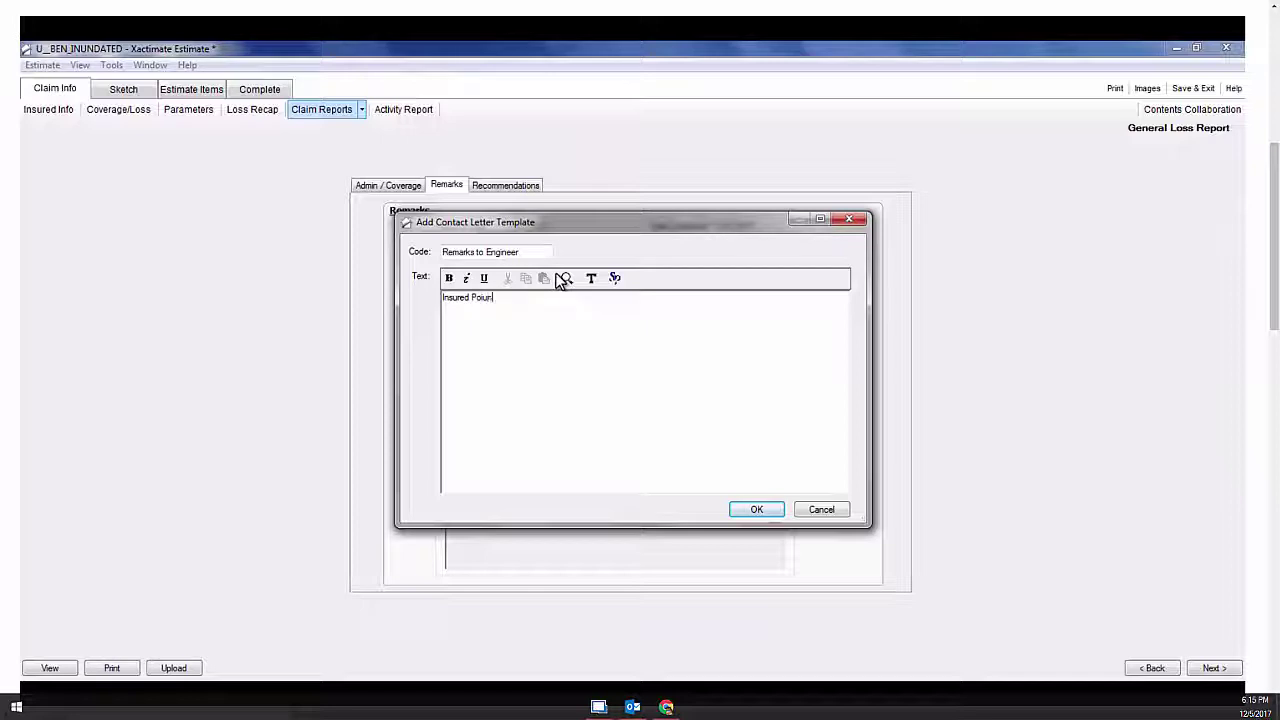
{"action": "type", "text": "ed Pointed "}
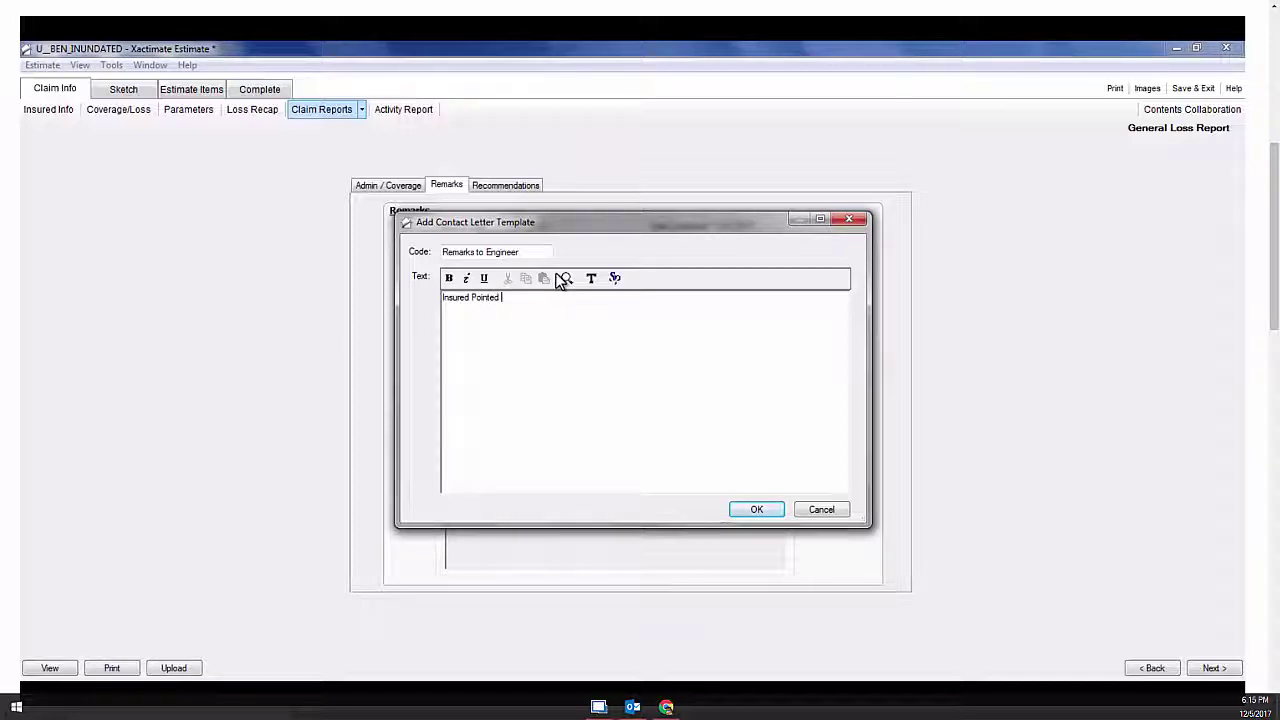
{"action": "type", "text": "out cracks"}
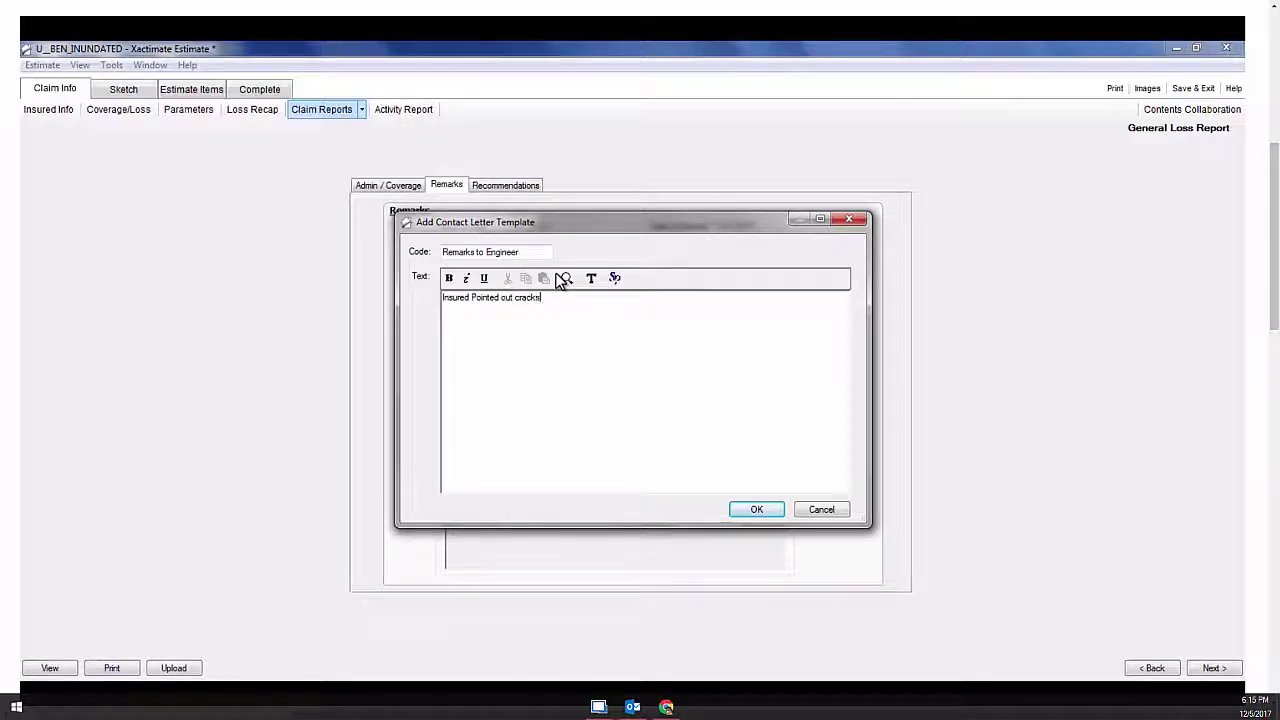
{"action": "type", "text": " in the foundation on the"}
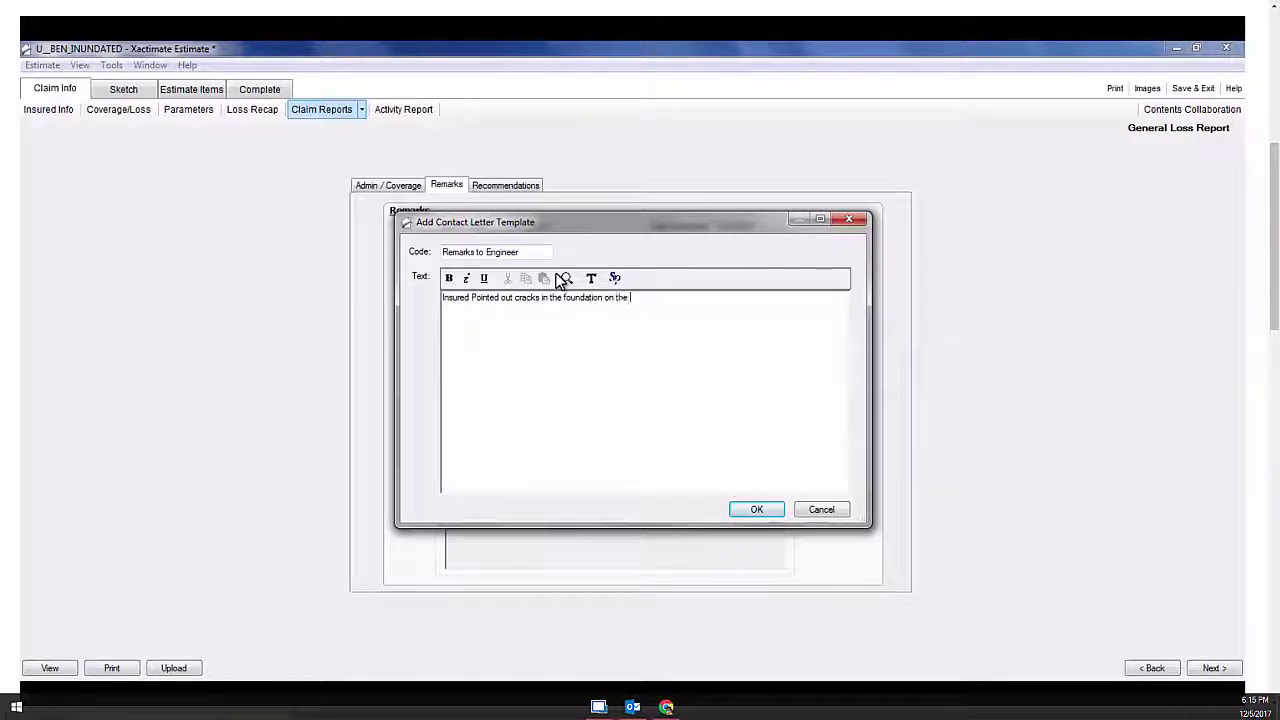
{"action": "type", "text": " rear elevation. C"}
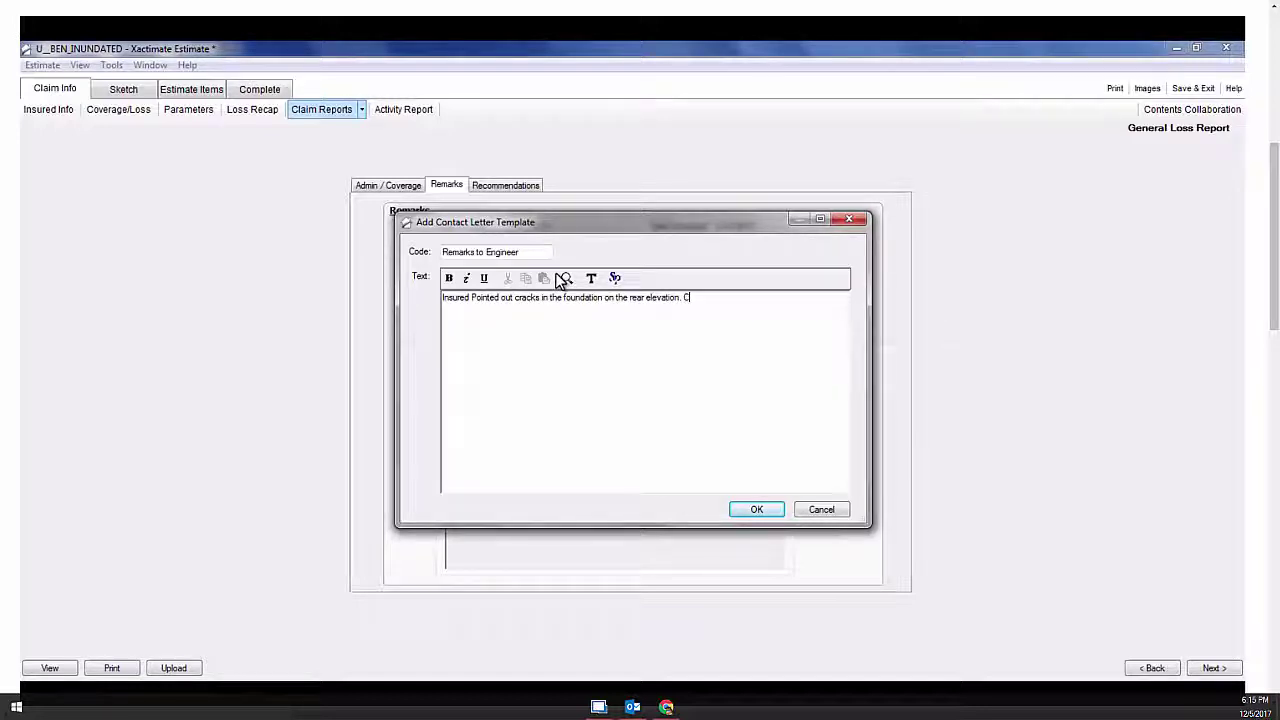
{"action": "type", "text": "racks appear to"}
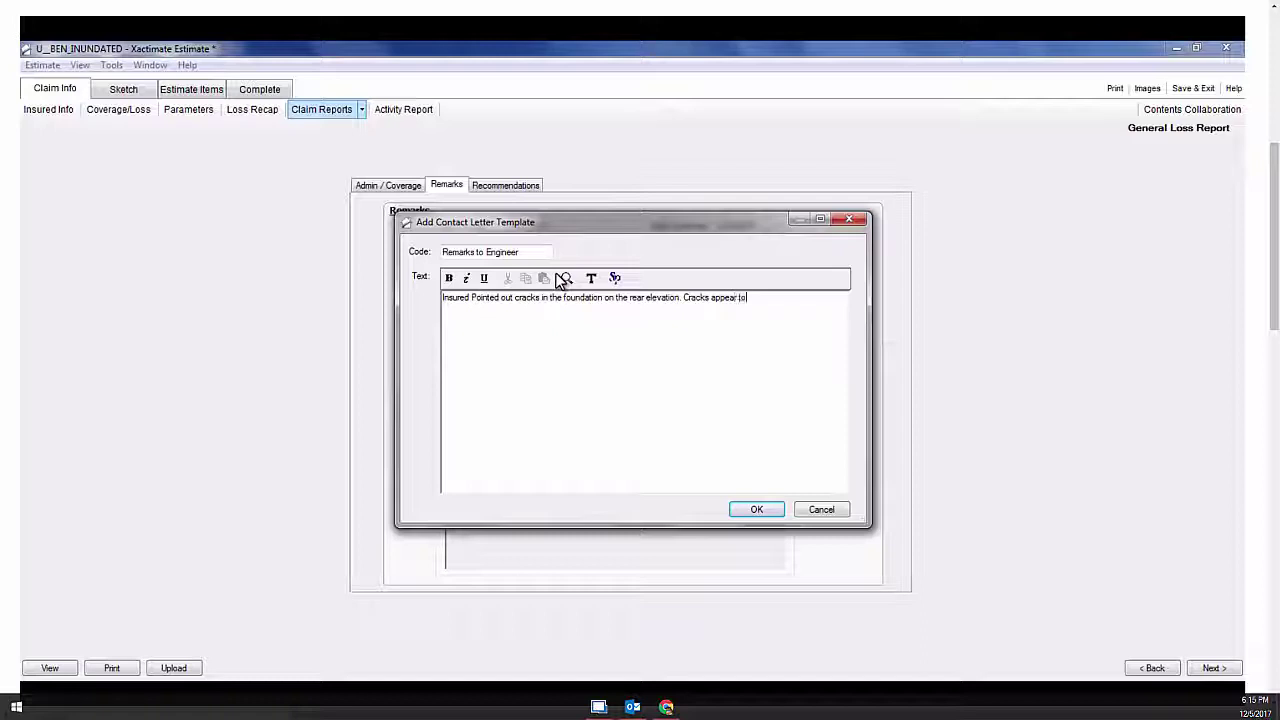
{"action": "type", "text": " be fr"}
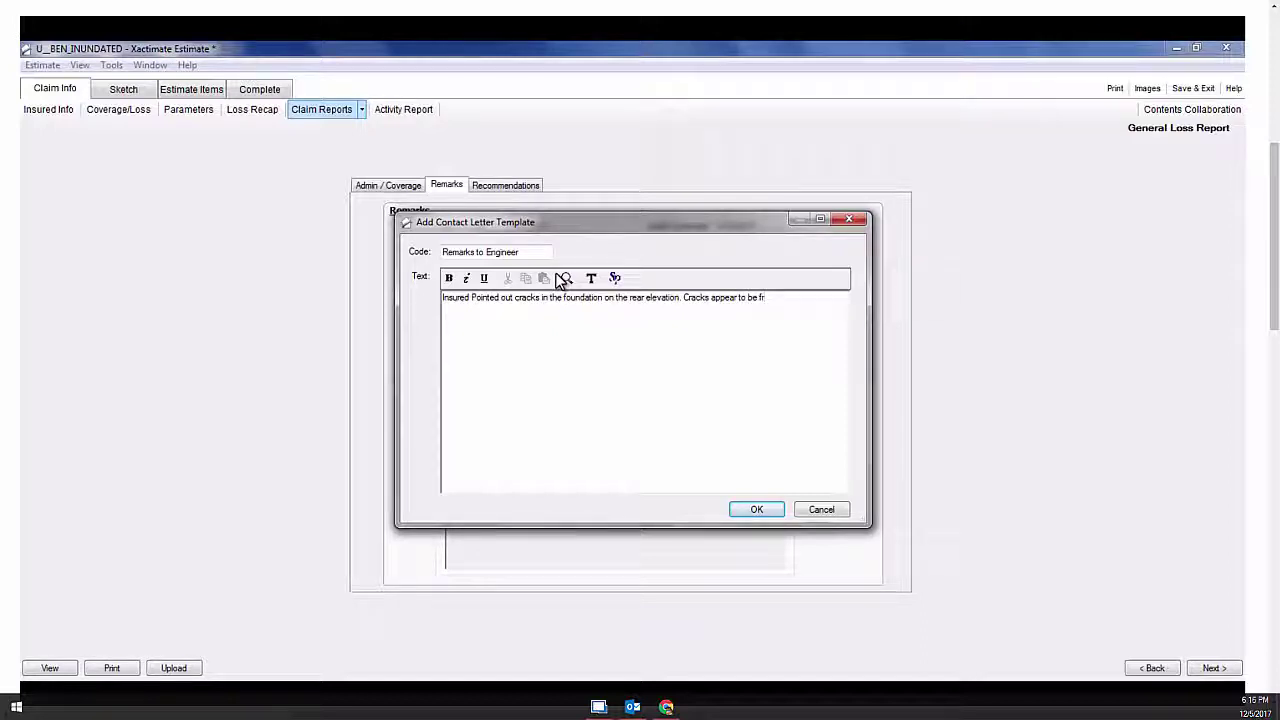
{"action": "type", "text": "esh, etc."}
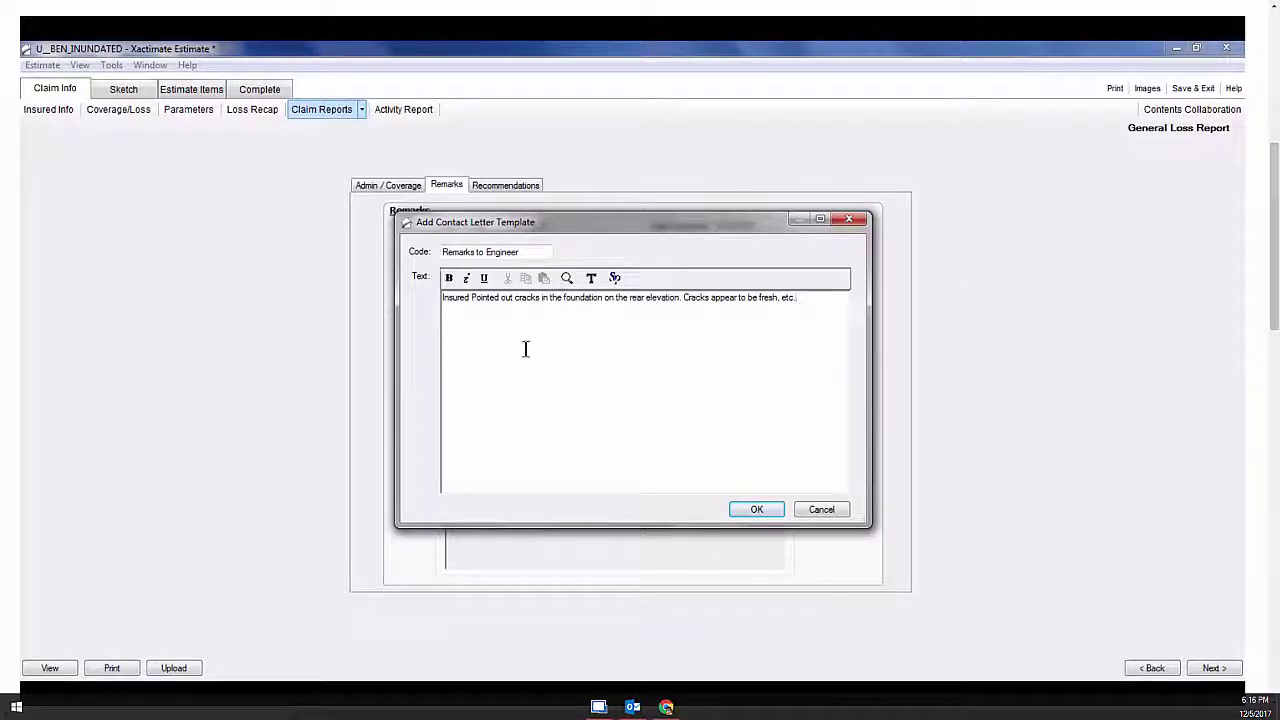
{"action": "left_click", "coordinate": [755, 510]}
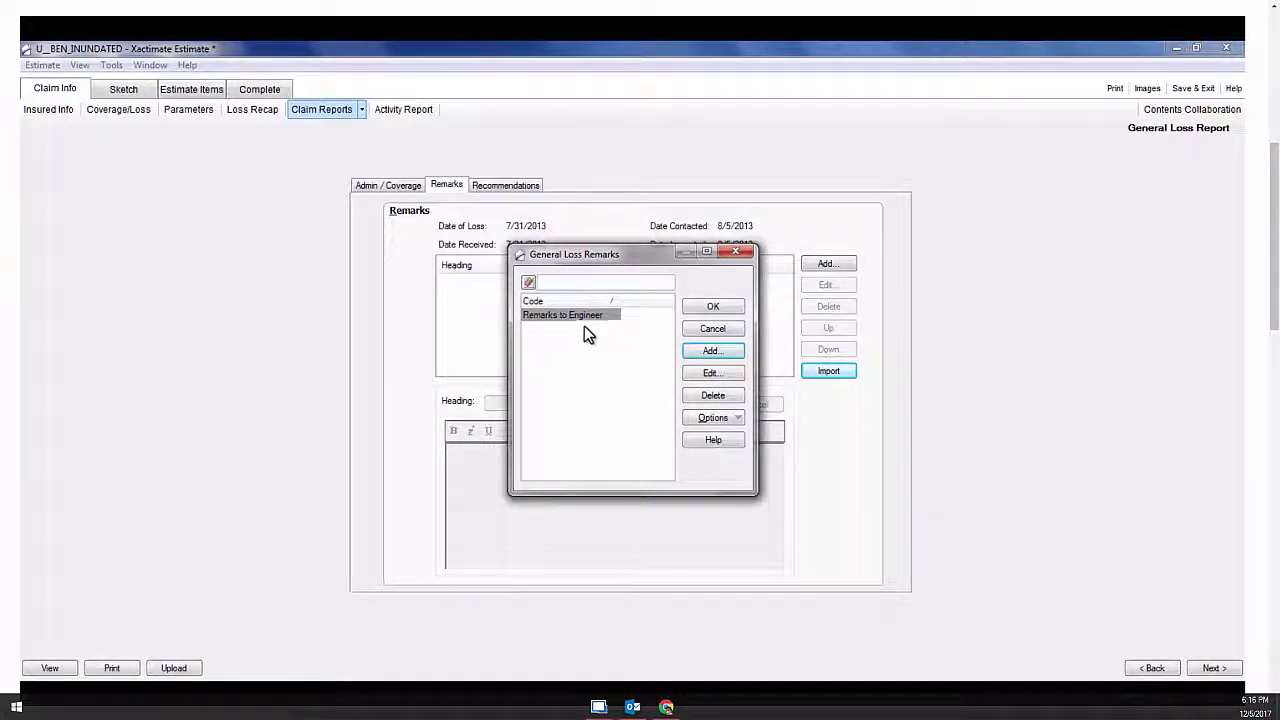
{"action": "left_click", "coordinate": [712, 308]}
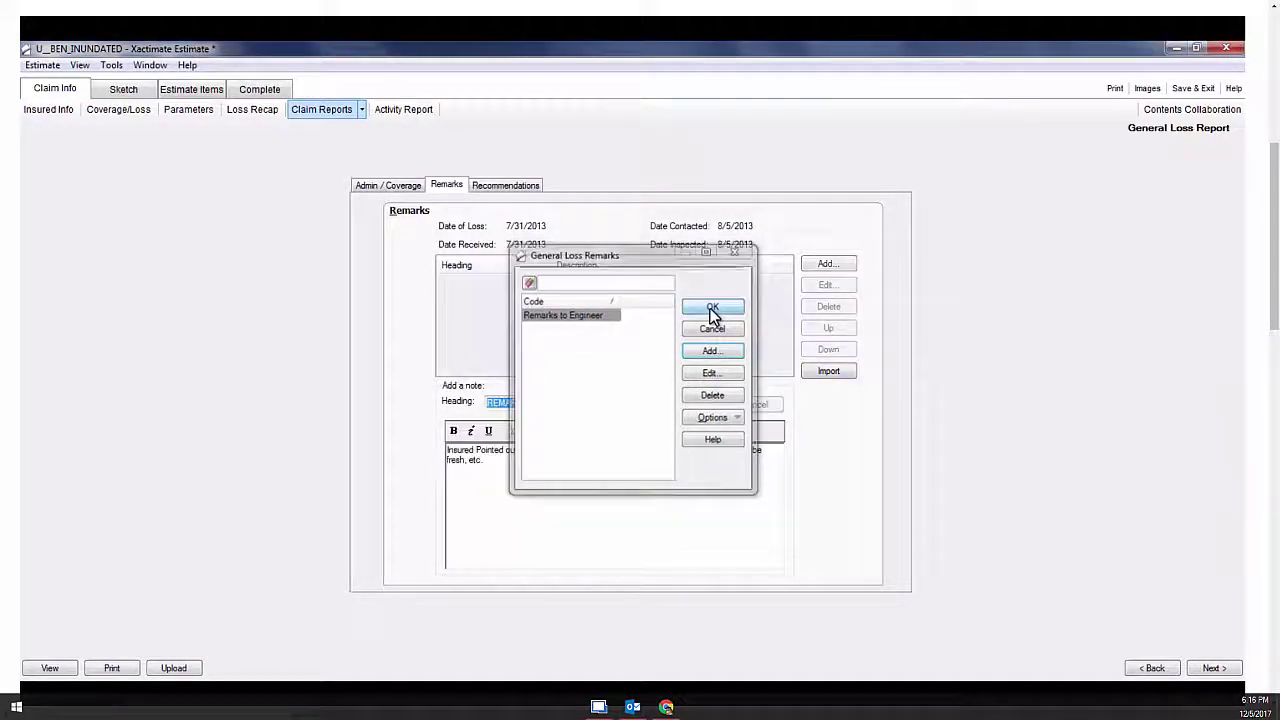
Save the foundation-crack note to the remarks list and bring up the estimate's reports
{"action": "left_click", "coordinate": [815, 371]}
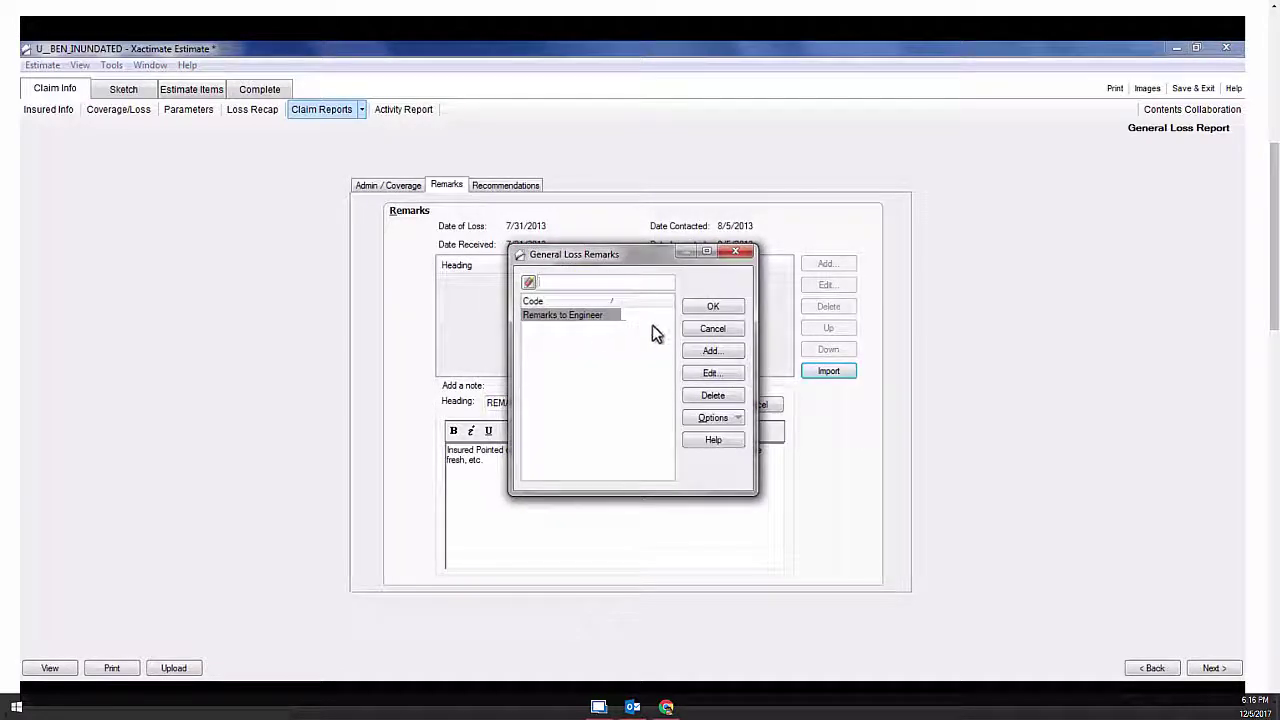
{"action": "left_click", "coordinate": [712, 329]}
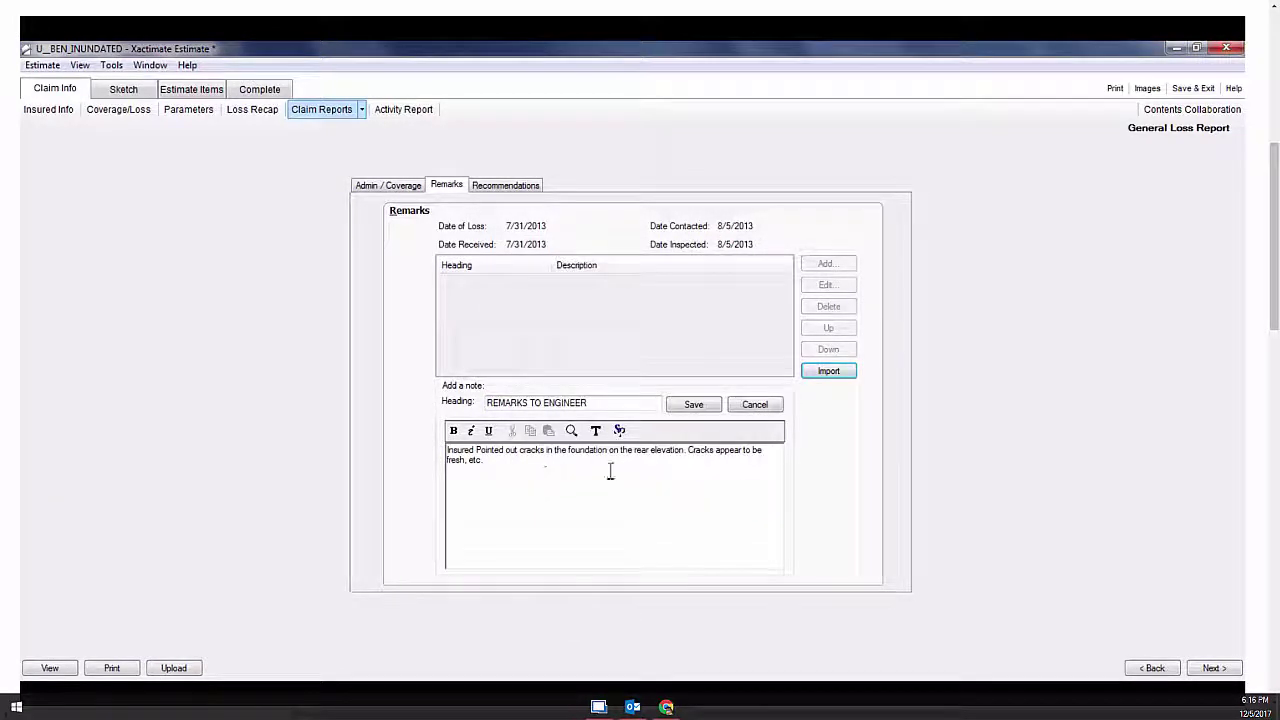
{"action": "left_click", "coordinate": [690, 405]}
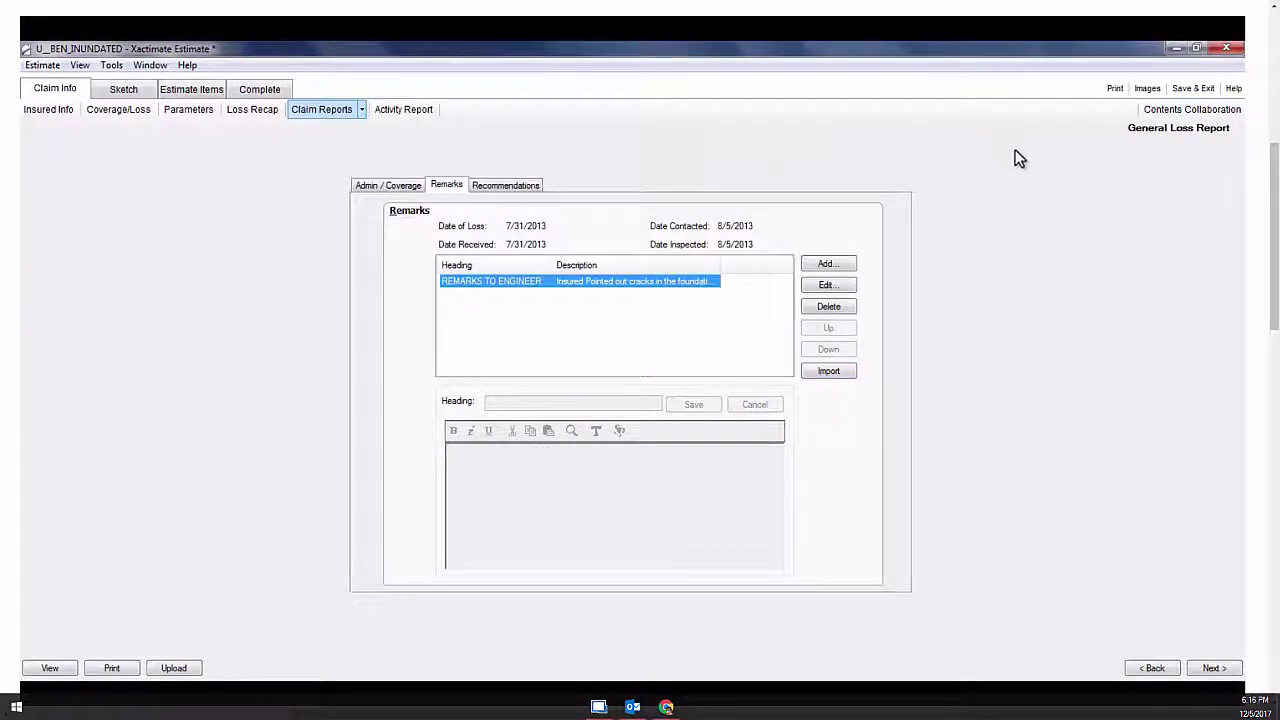
{"action": "left_click", "coordinate": [1114, 89]}
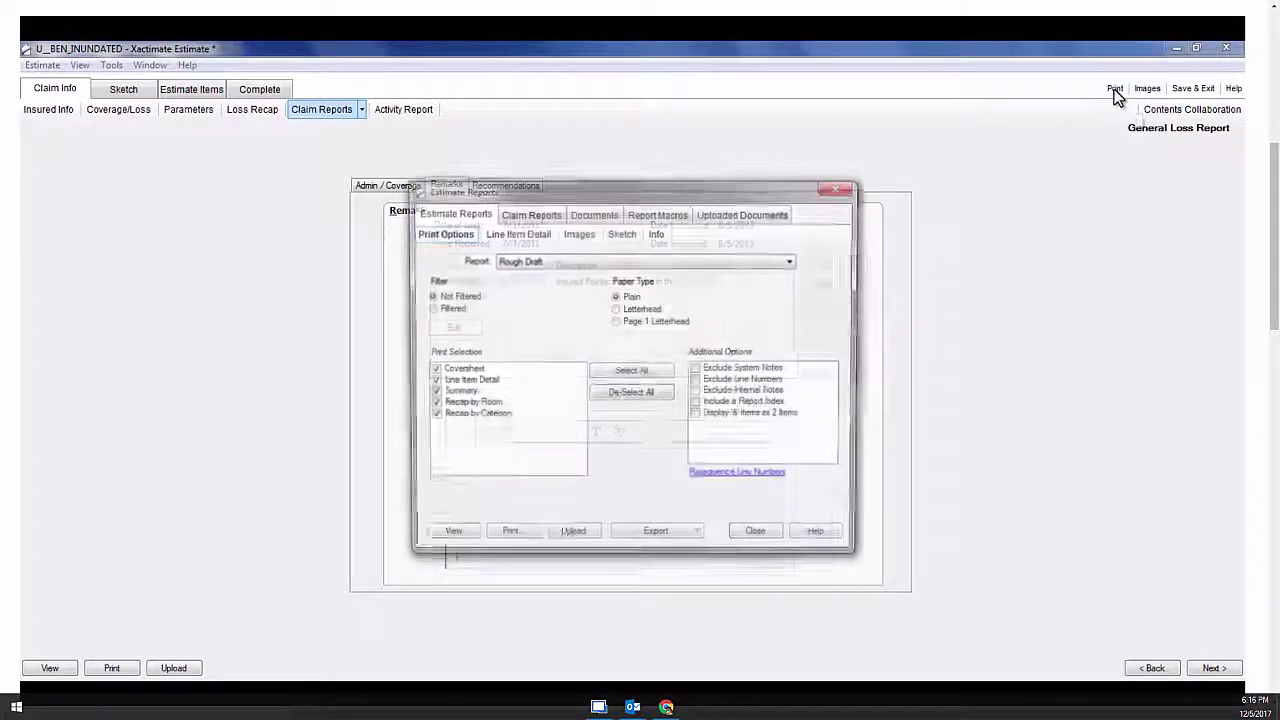
Preview the Request for Engineer and NFS Engineer Request claim reports
{"action": "left_click", "coordinate": [537, 213]}
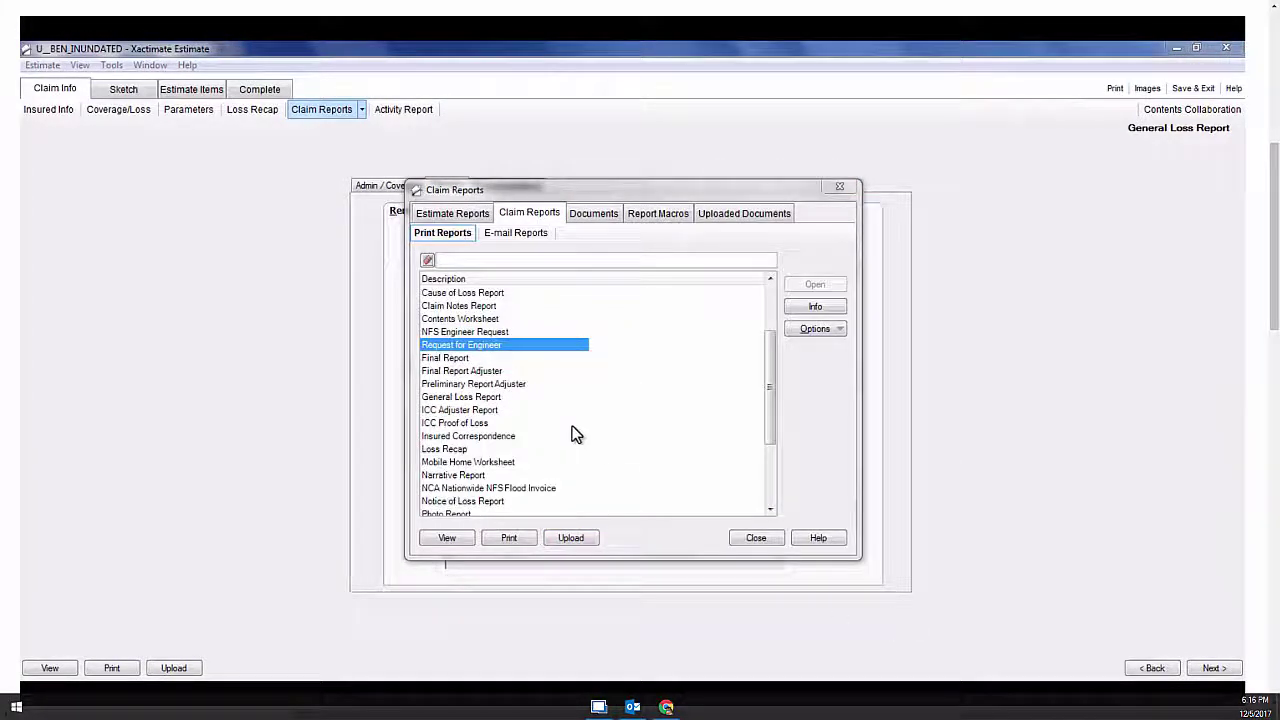
{"action": "left_click", "coordinate": [508, 346]}
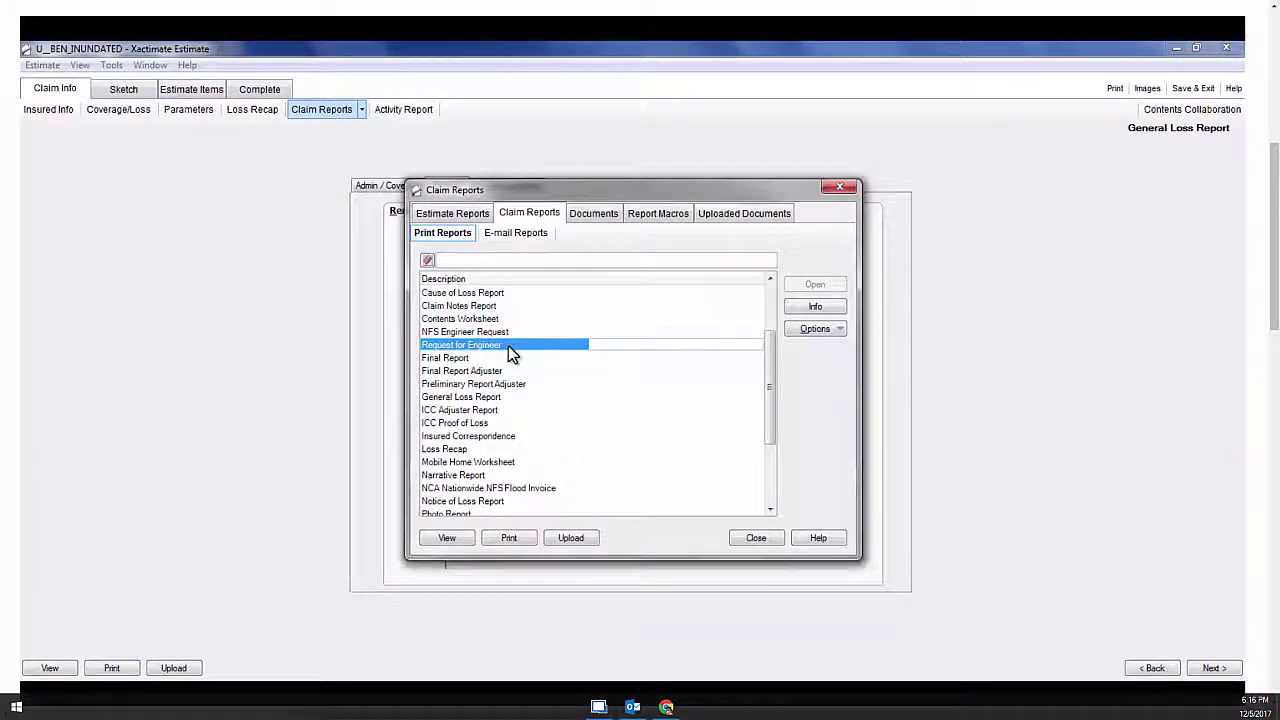
{"action": "left_click", "coordinate": [452, 540]}
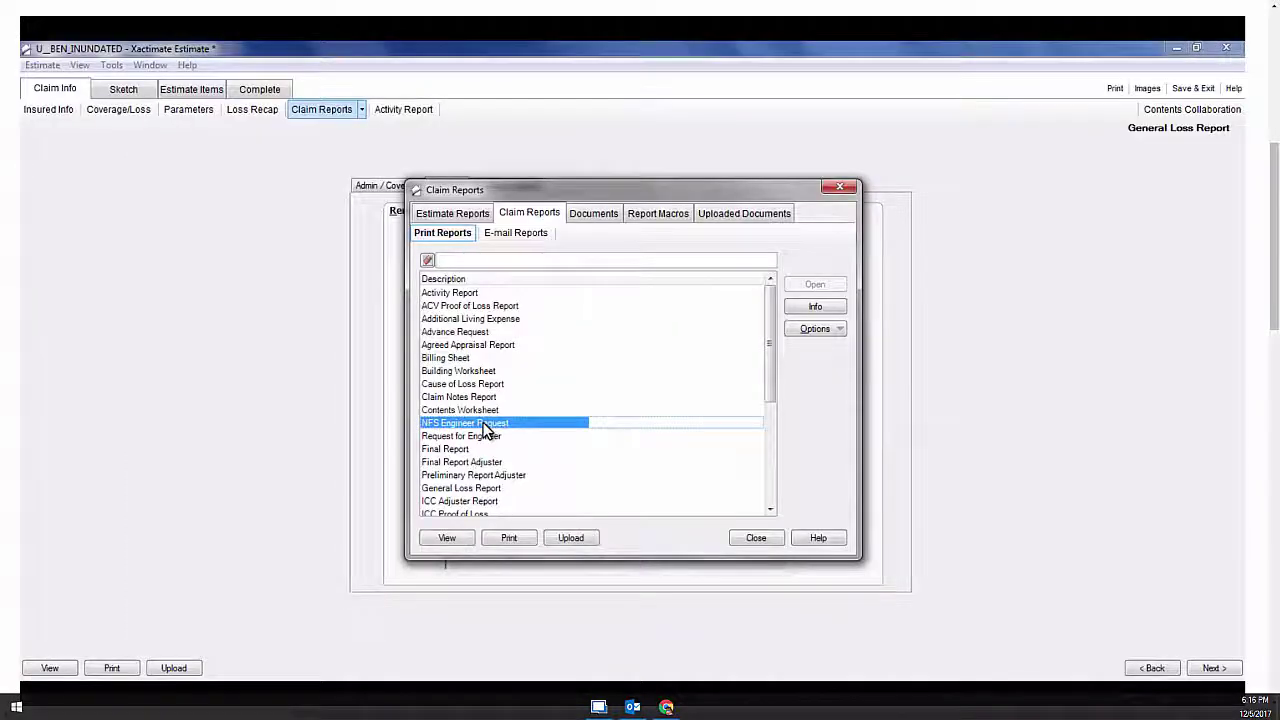
{"action": "left_click", "coordinate": [449, 538]}
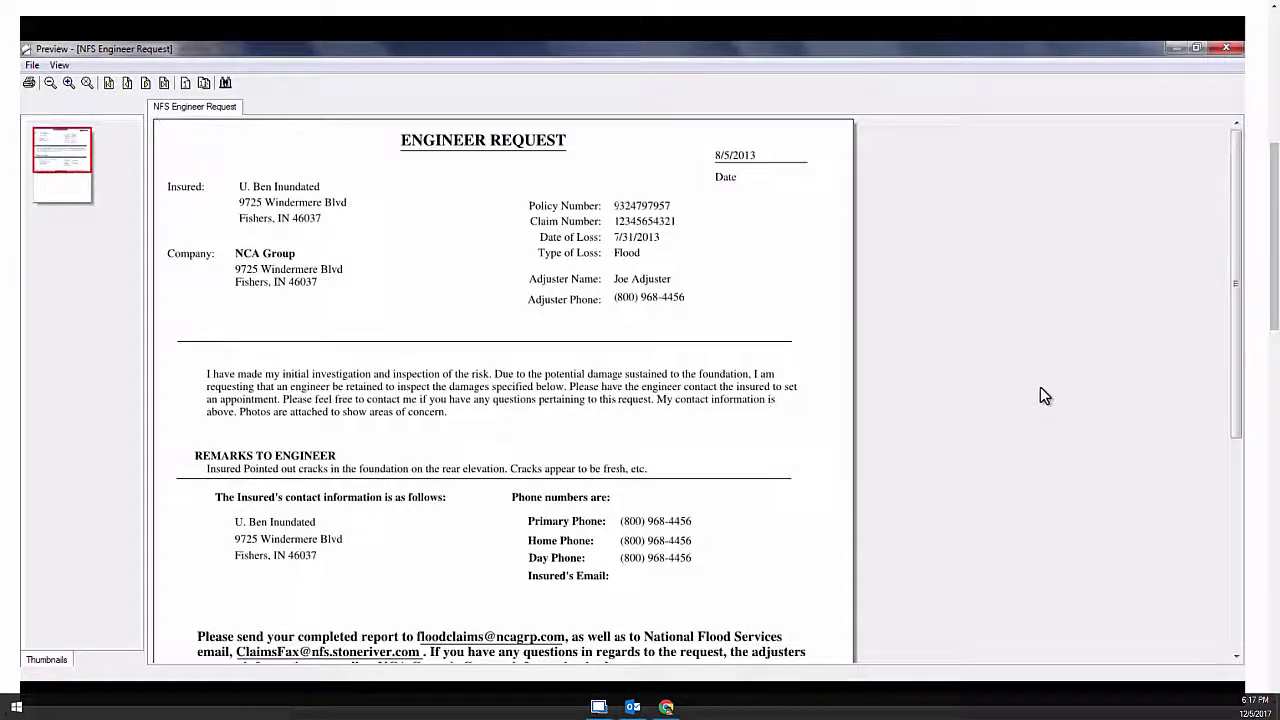
{"action": "key", "text": "alt+F4"}
Upload the NFS Engineer Request report to the outbox and acknowledge the confirmation
{"action": "left_click", "coordinate": [515, 423]}
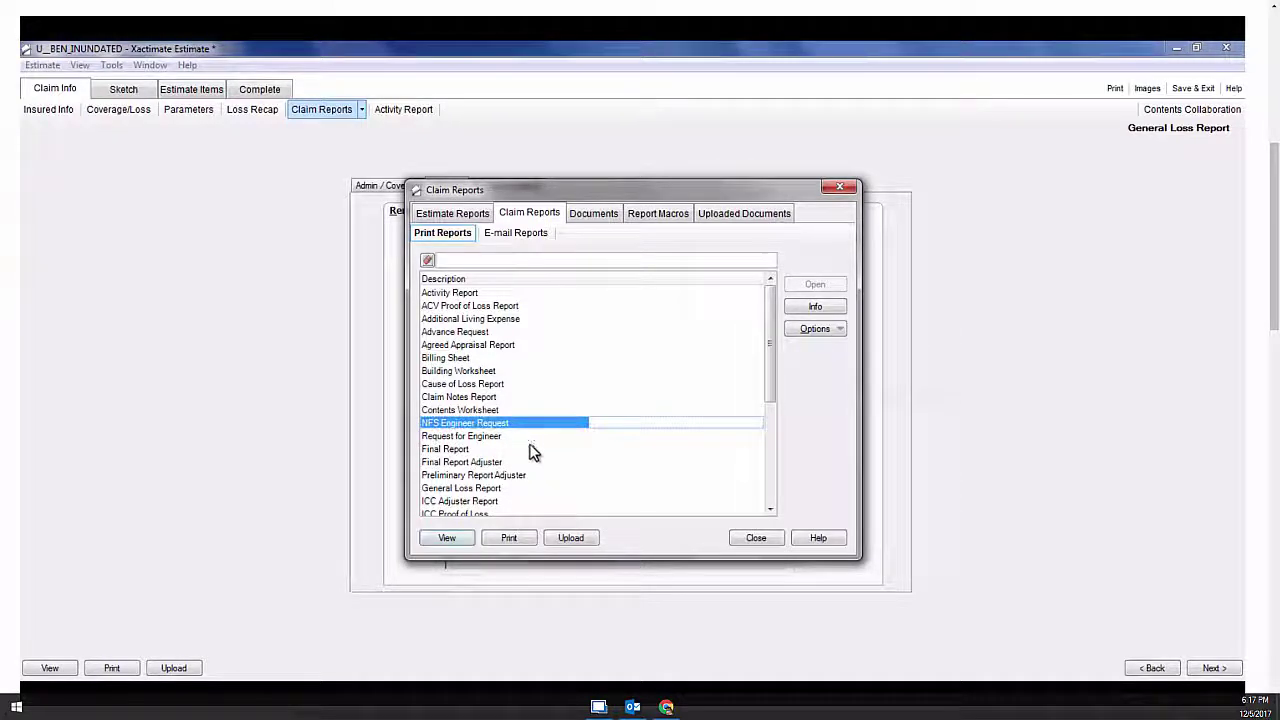
{"action": "left_click", "coordinate": [571, 538]}
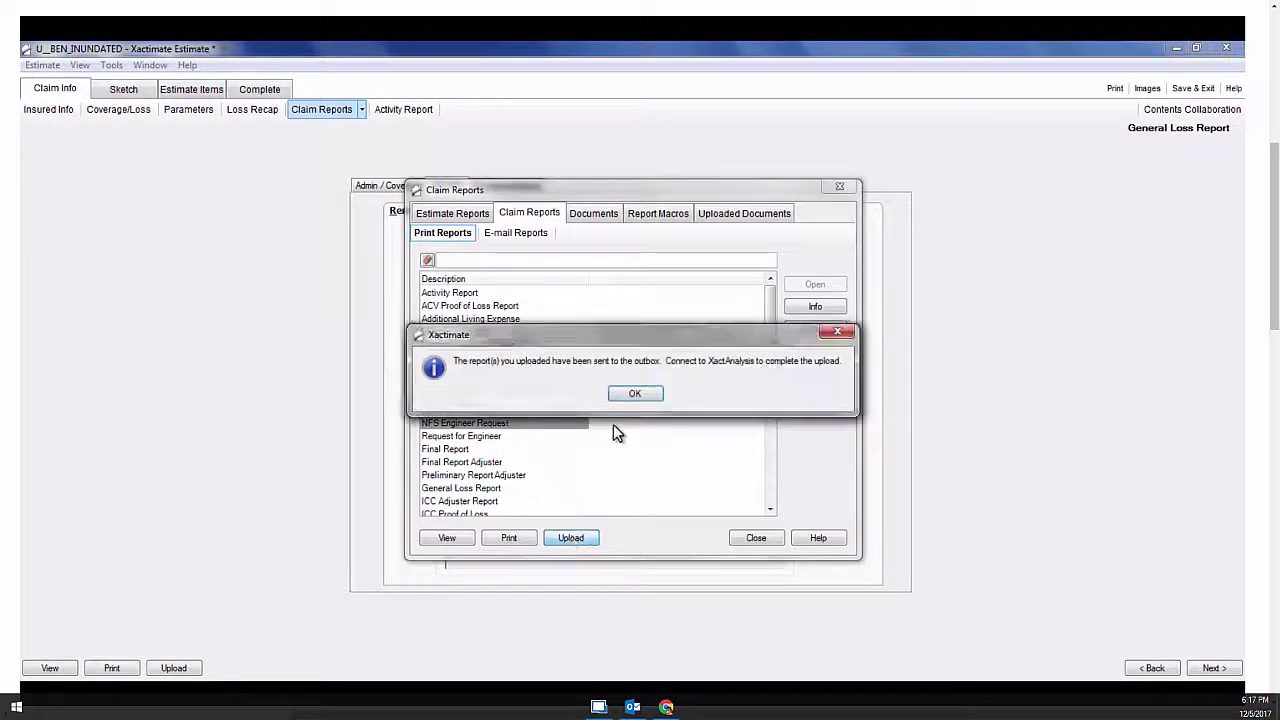
{"action": "left_click", "coordinate": [648, 396]}
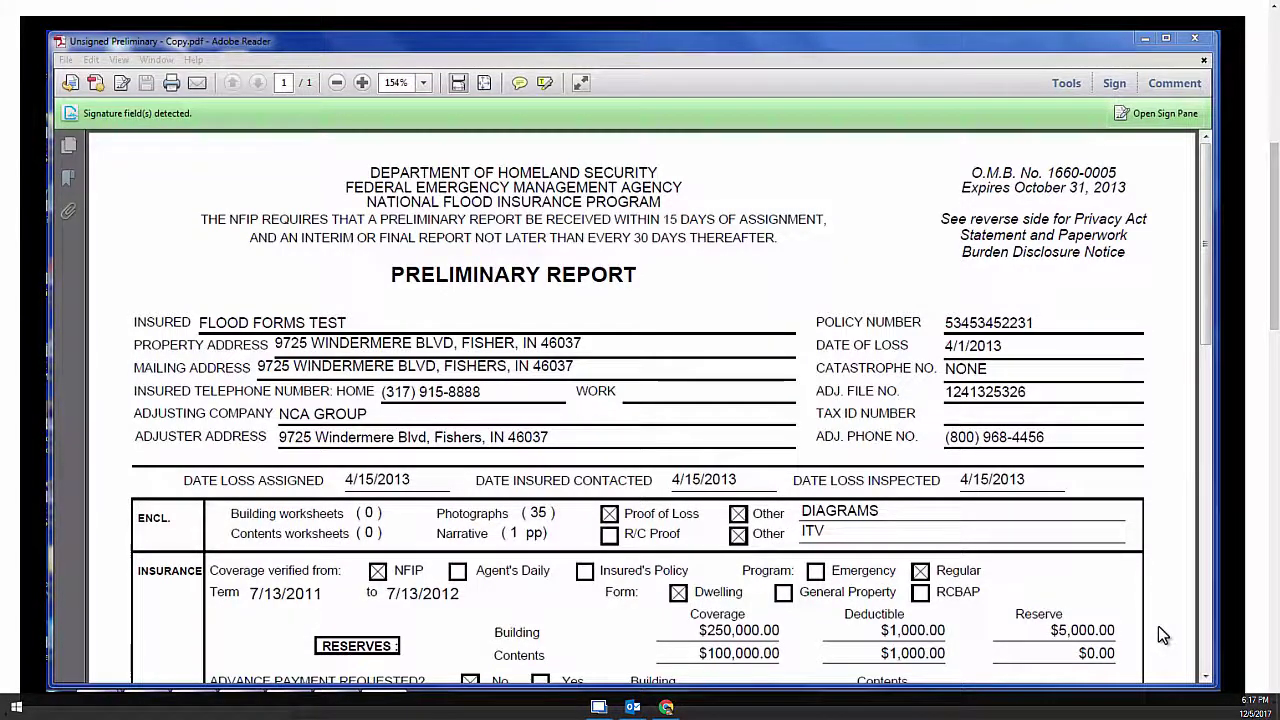
{"action": "left_click", "coordinate": [193, 59]}
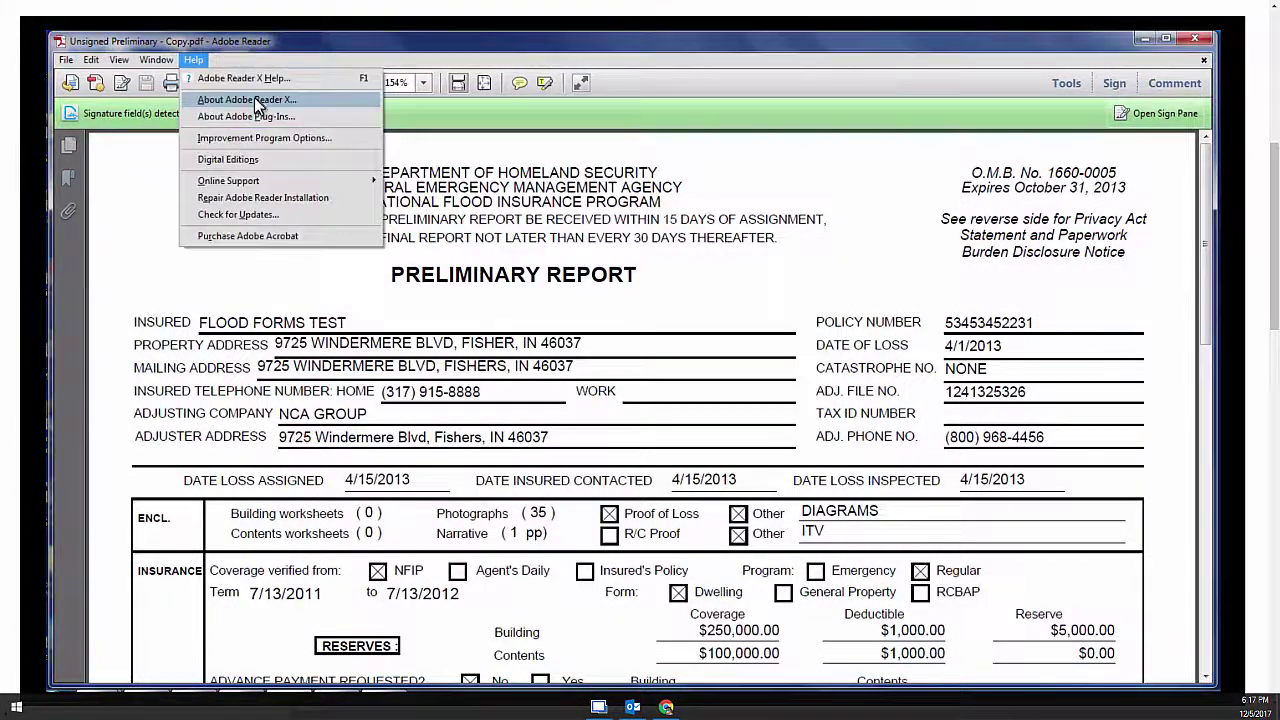
{"action": "left_click", "coordinate": [254, 97]}
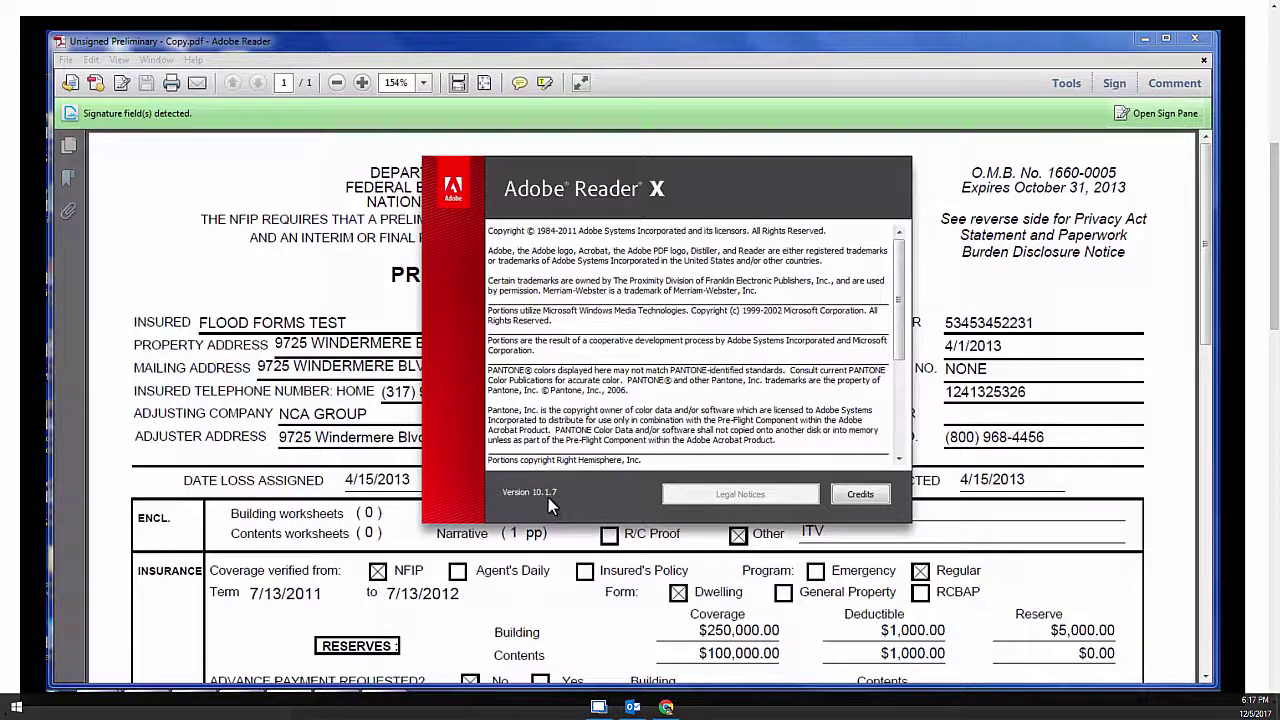
{"action": "left_click", "coordinate": [560, 188]}
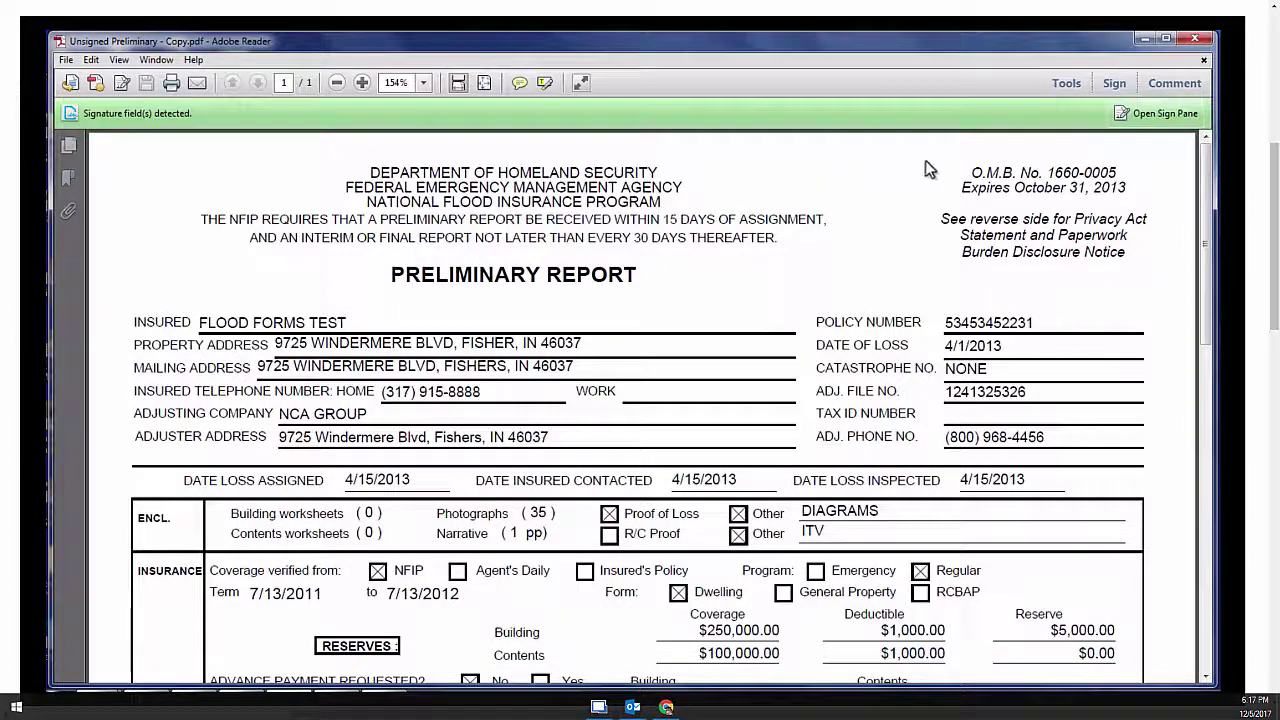
Use Fill & Sign's Add Text to place a text entry at the interior main-building water height
{"action": "left_click", "coordinate": [1116, 87]}
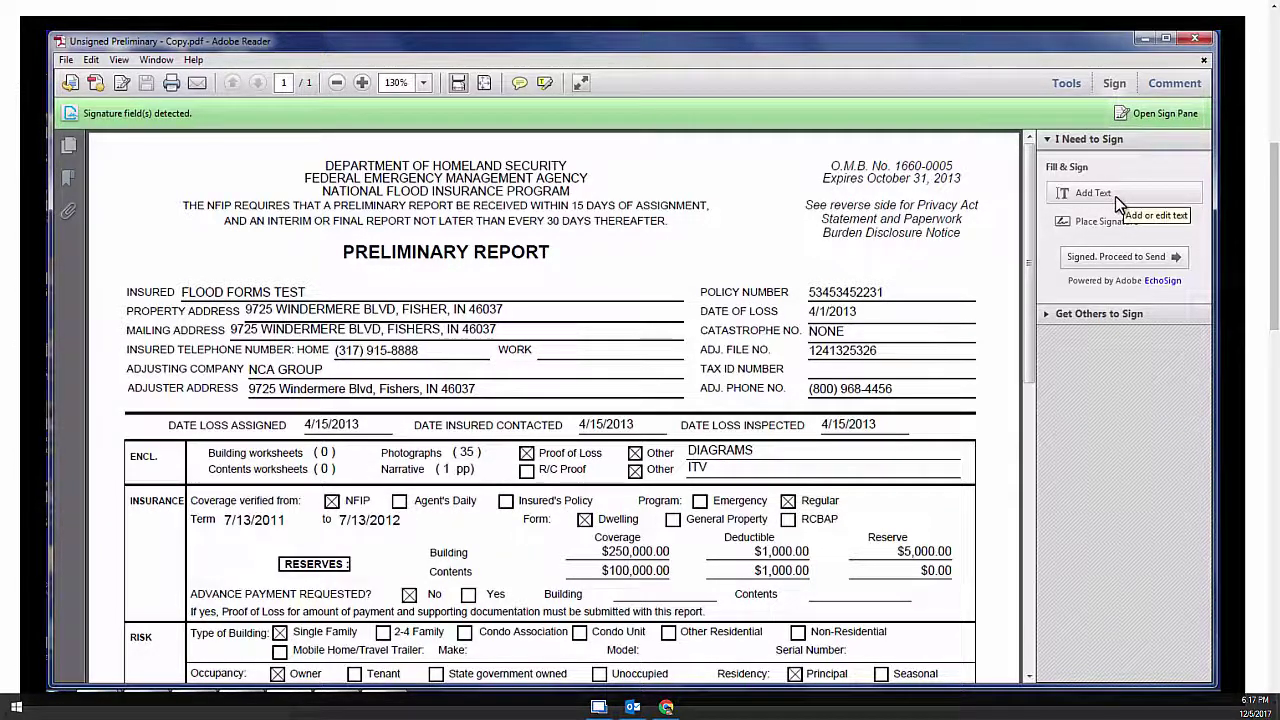
{"action": "left_click", "coordinate": [1114, 196]}
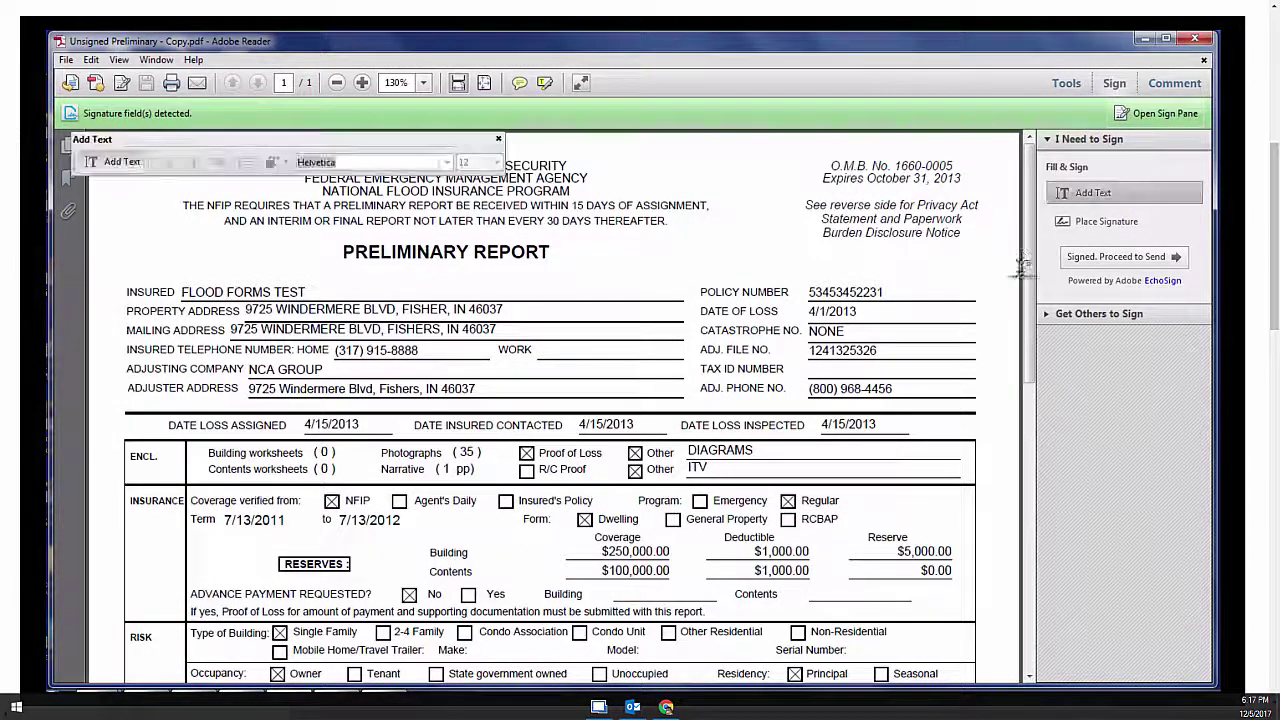
{"action": "left_click_drag", "start_coordinate": [1027, 262], "coordinate": [1042, 544]}
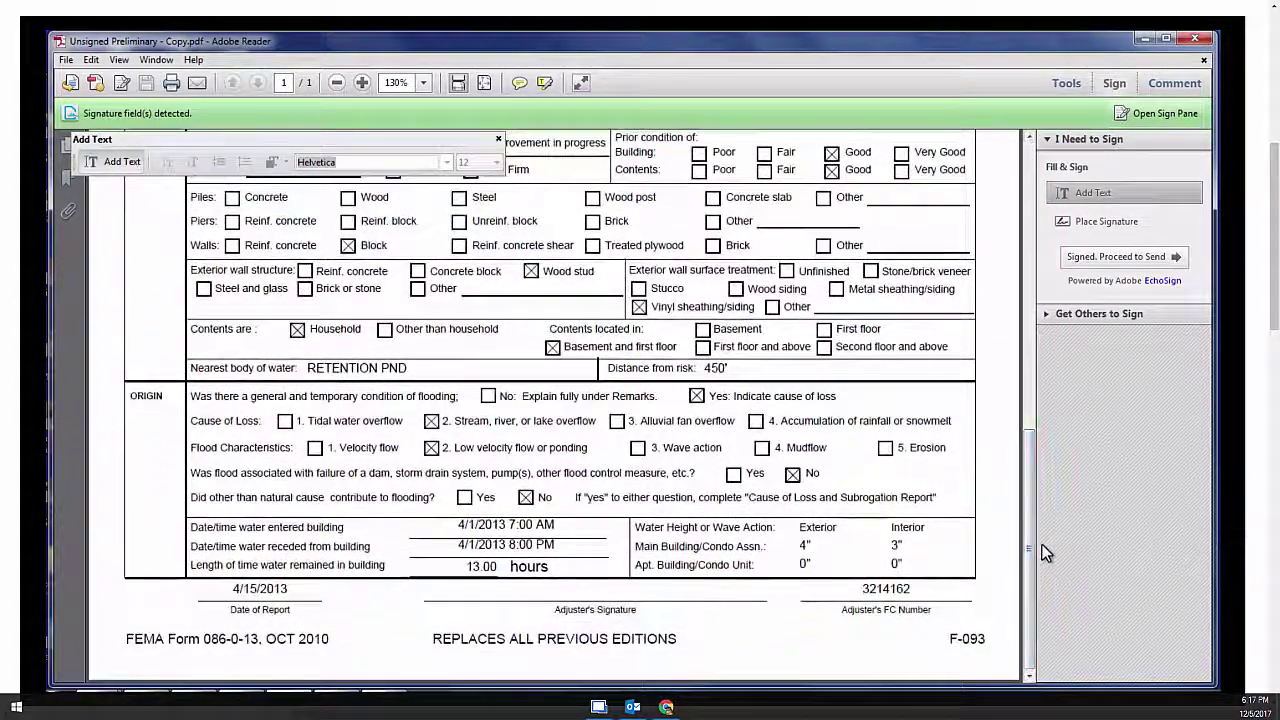
{"action": "left_click", "coordinate": [881, 555]}
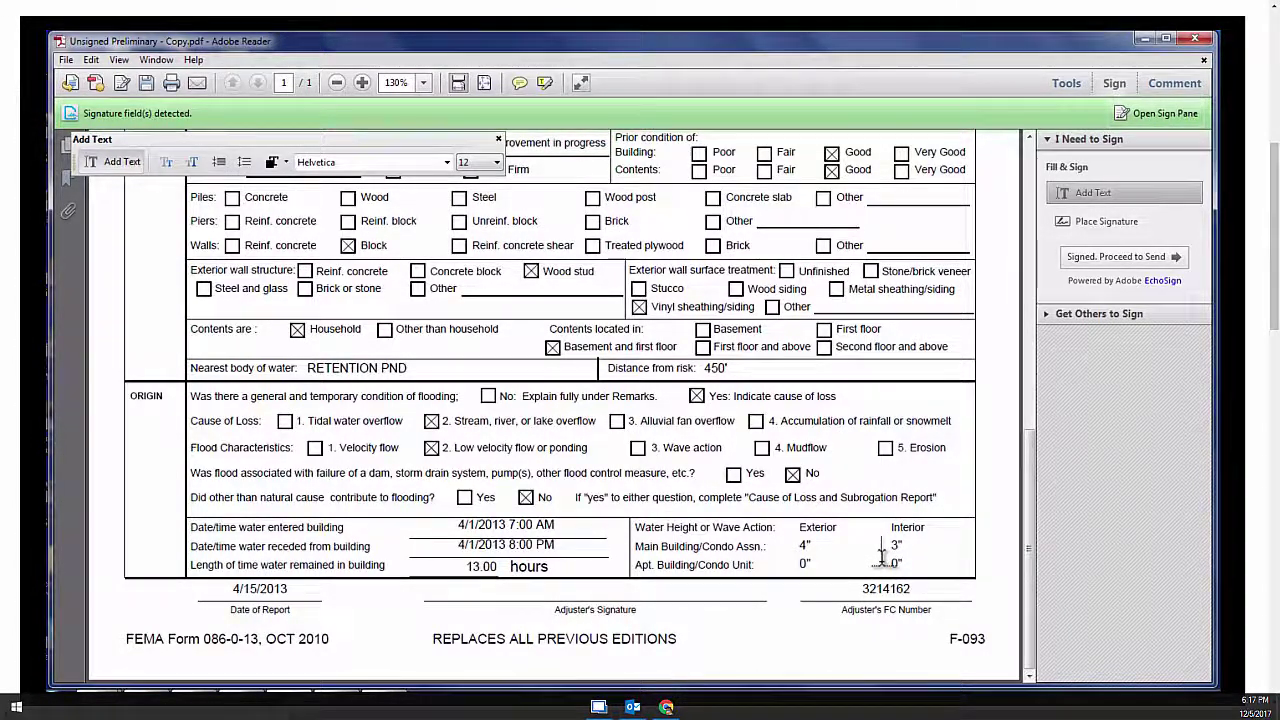
{"action": "left_click", "coordinate": [868, 592]}
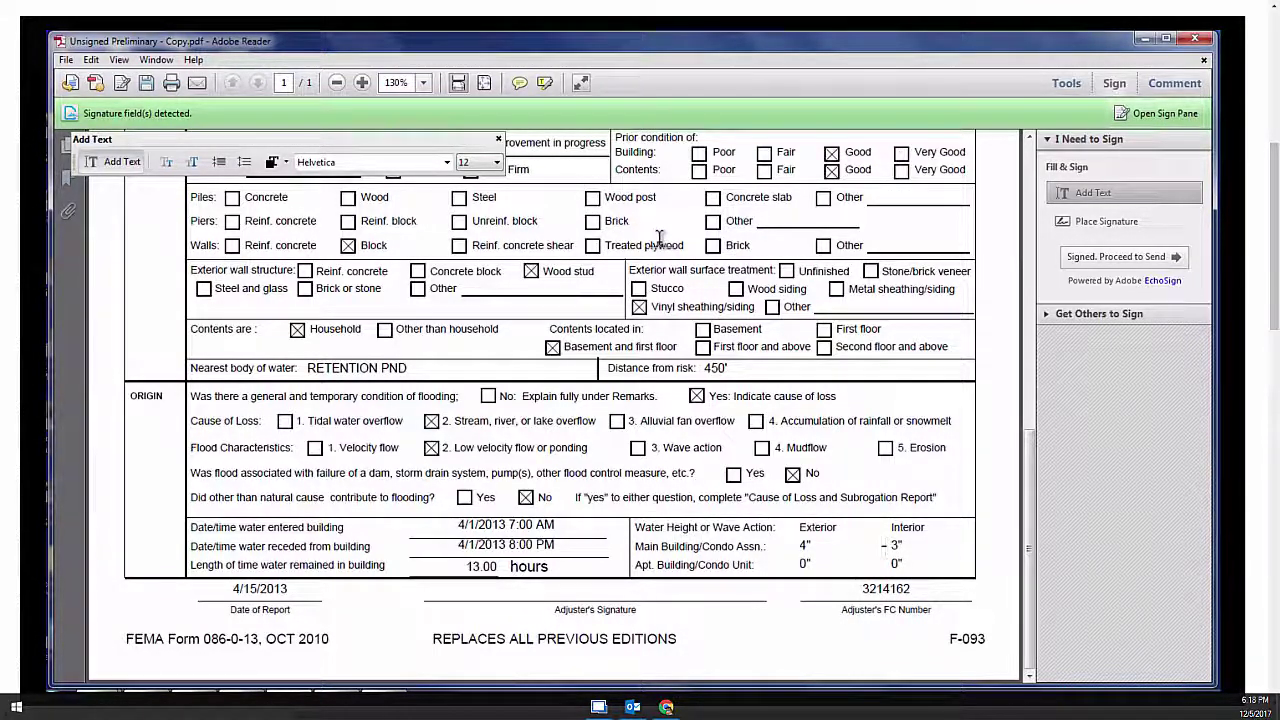
{"action": "key", "text": "Escape"}
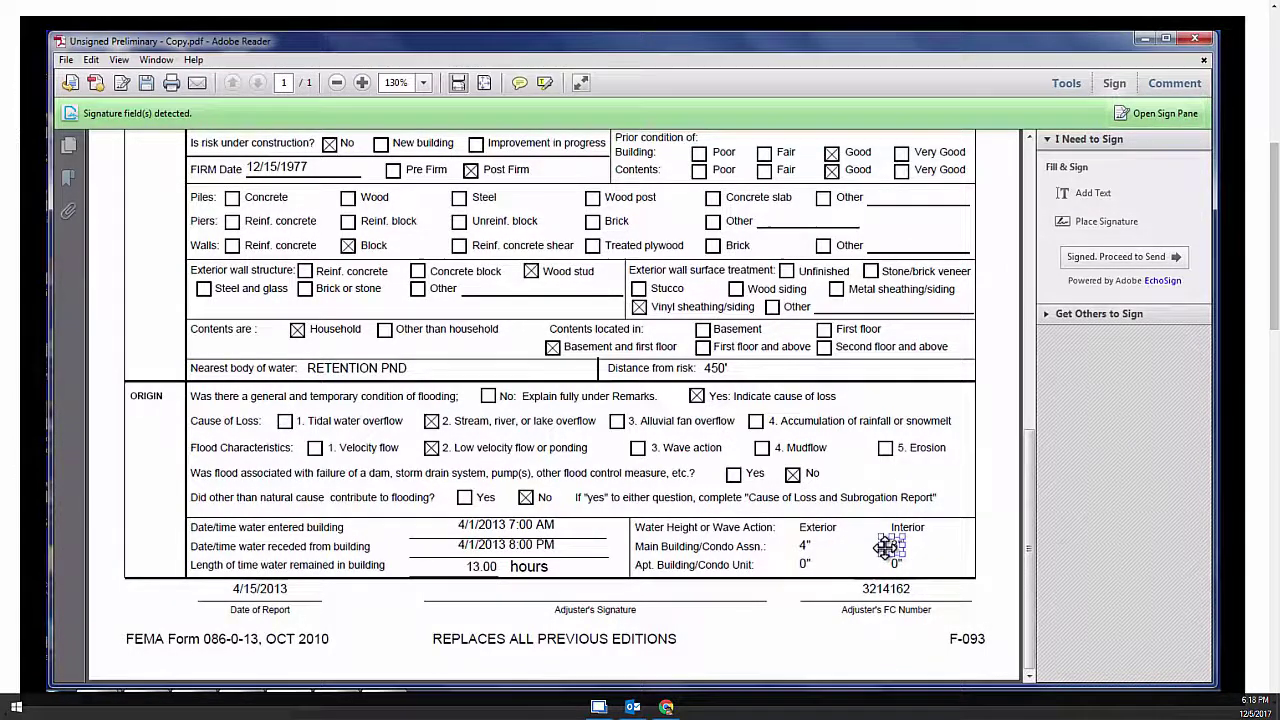
{"action": "left_click", "coordinate": [886, 547]}
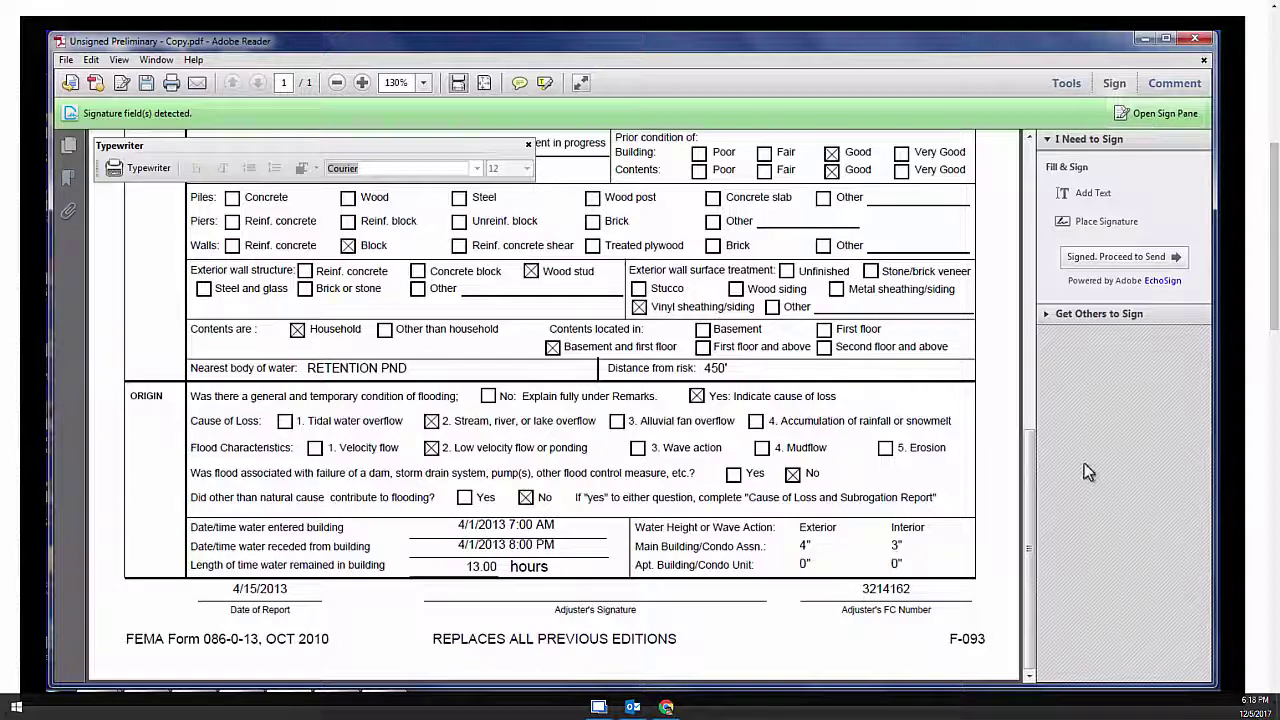
Start placing a signature and try drawing one by hand
{"action": "left_click", "coordinate": [1122, 230]}
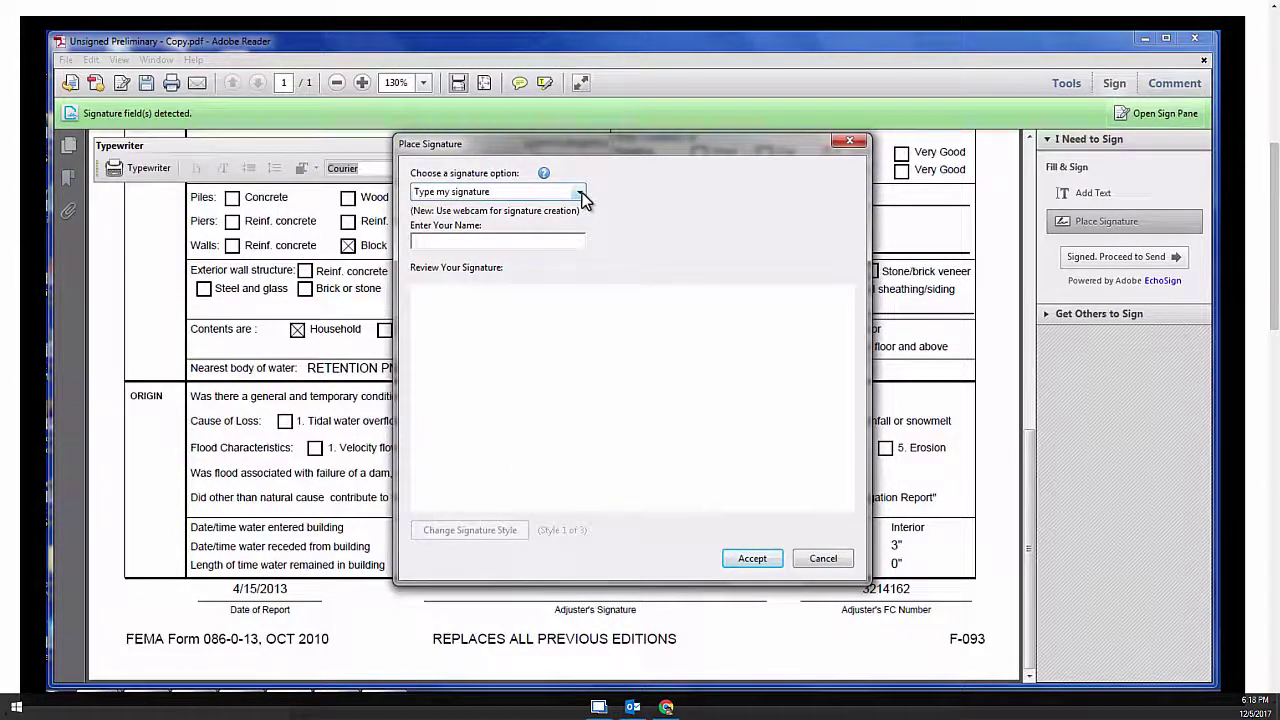
{"action": "left_click", "coordinate": [579, 192]}
{"action": "left_click", "coordinate": [550, 236]}
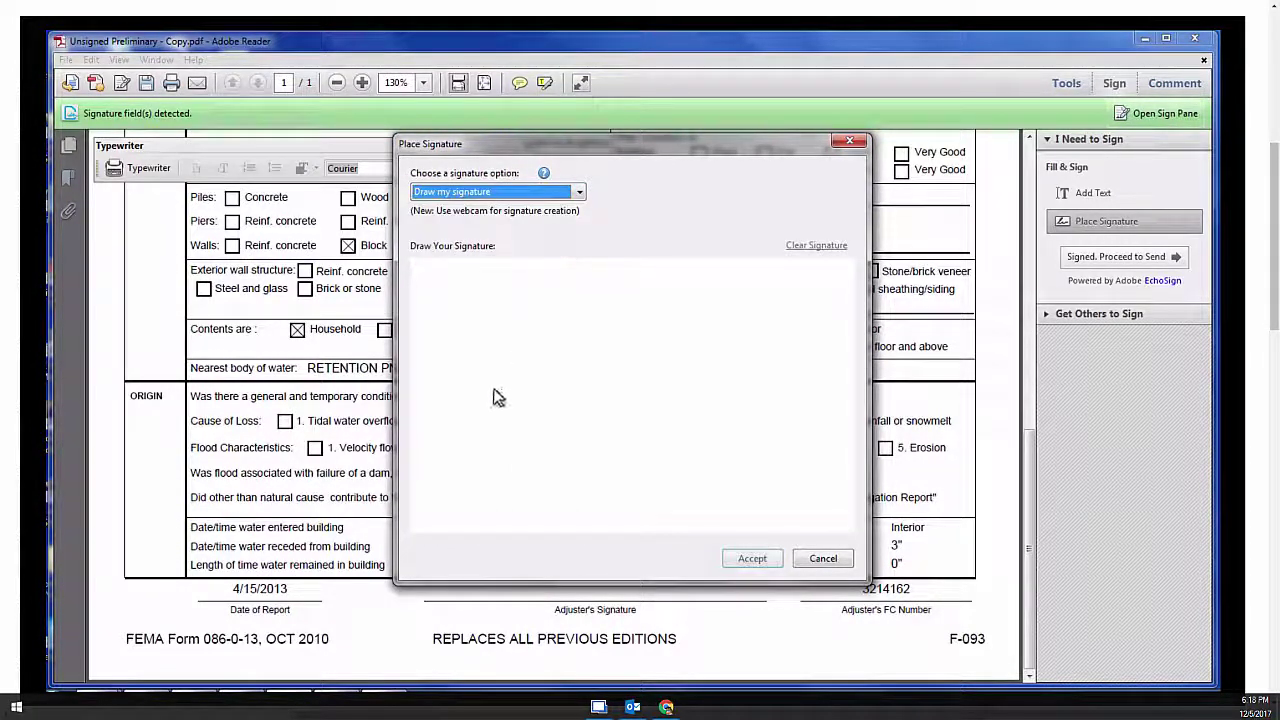
{"action": "mouse_move", "coordinate": [491, 394]}
{"action": "left_mouse_down"}
{"action": "mouse_move", "coordinate": [463, 352]}
{"action": "mouse_move", "coordinate": [515, 433]}
{"action": "mouse_move", "coordinate": [540, 401]}
{"action": "left_mouse_up"}
{"action": "mouse_move", "coordinate": [646, 351]}
{"action": "left_mouse_down"}
{"action": "mouse_move", "coordinate": [589, 443]}
{"action": "mouse_move", "coordinate": [649, 399]}
{"action": "mouse_move", "coordinate": [689, 340]}
{"action": "mouse_move", "coordinate": [674, 437]}
{"action": "left_mouse_up"}
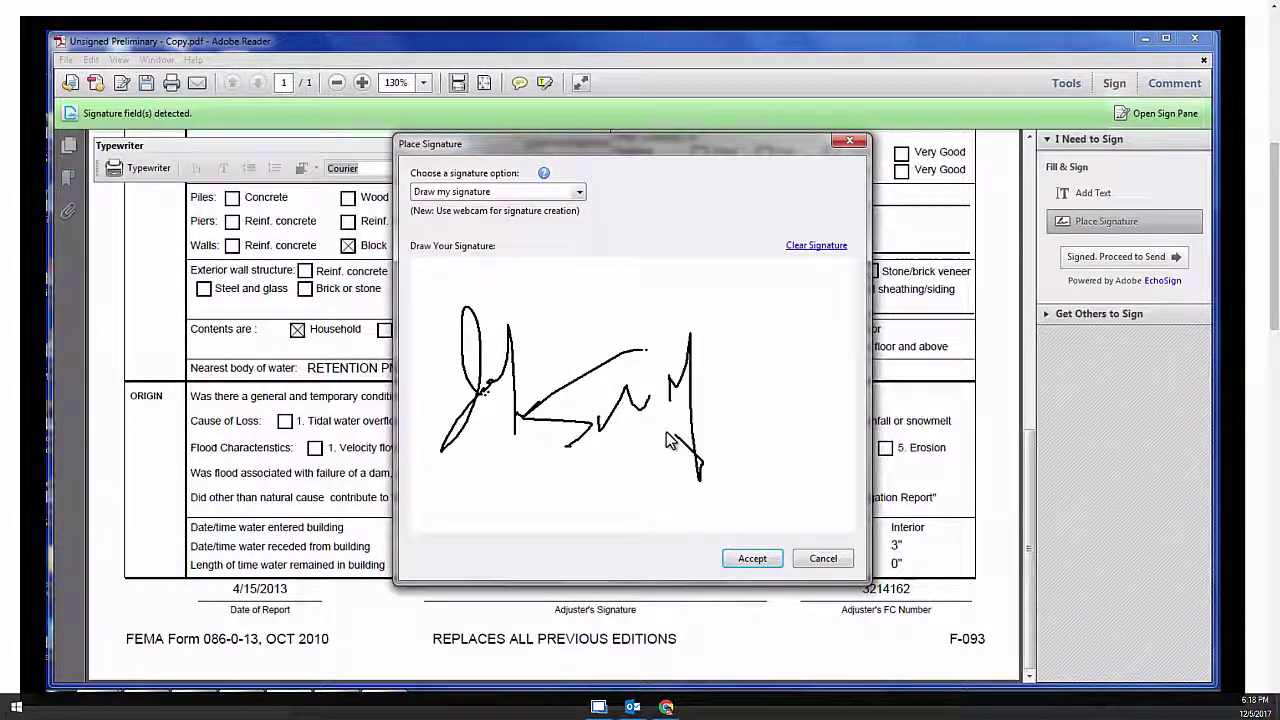
Switch to a signature image, load the sample signature JPG, and accept it
{"action": "left_click", "coordinate": [579, 192]}
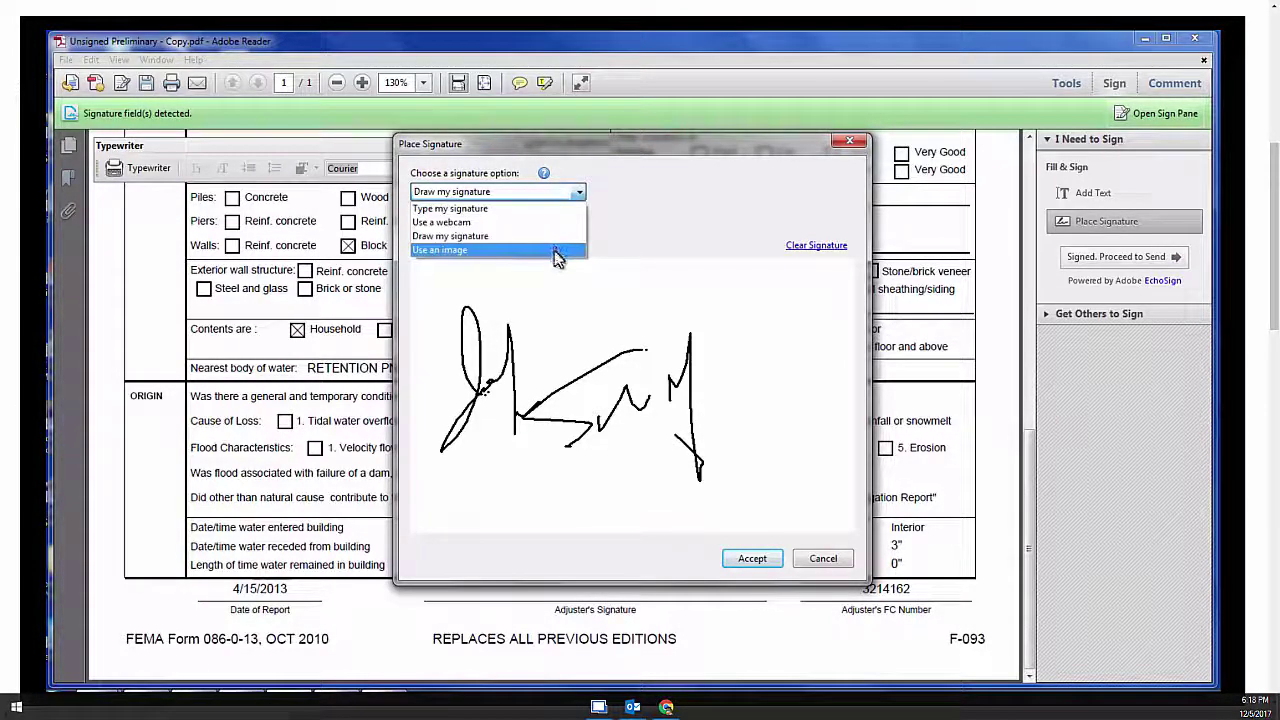
{"action": "left_click", "coordinate": [556, 250]}
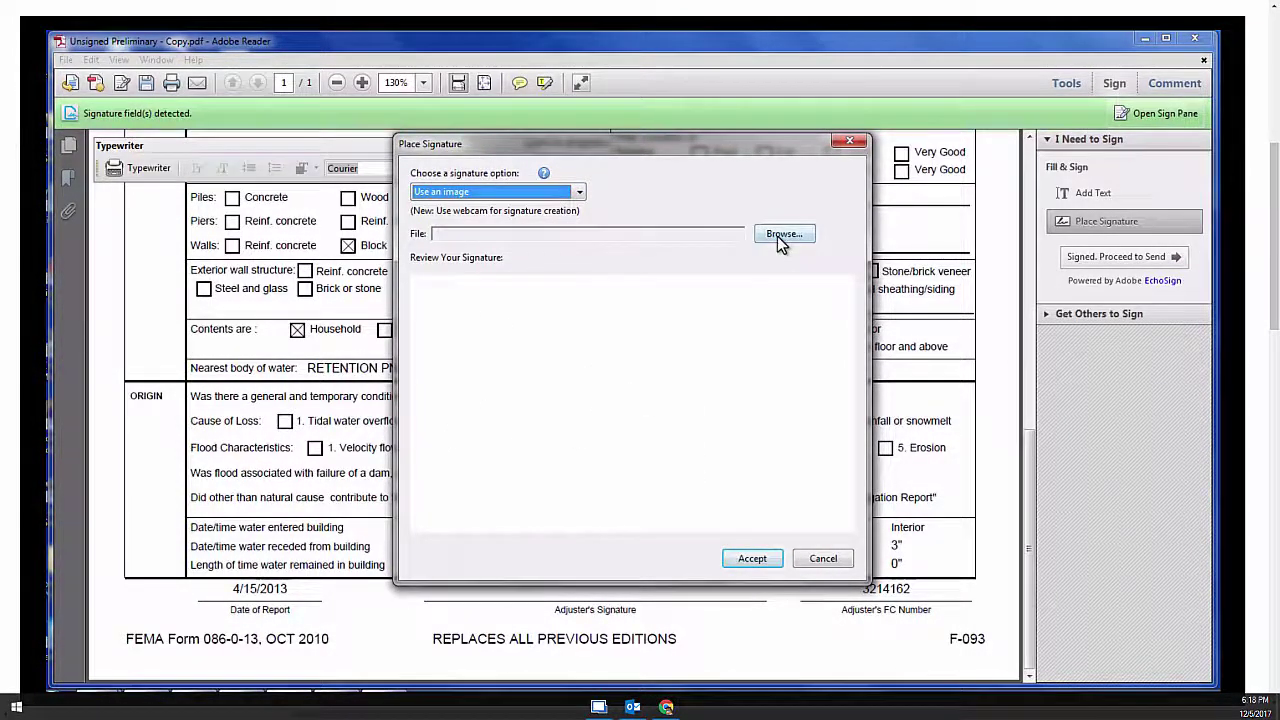
{"action": "left_click", "coordinate": [777, 238]}
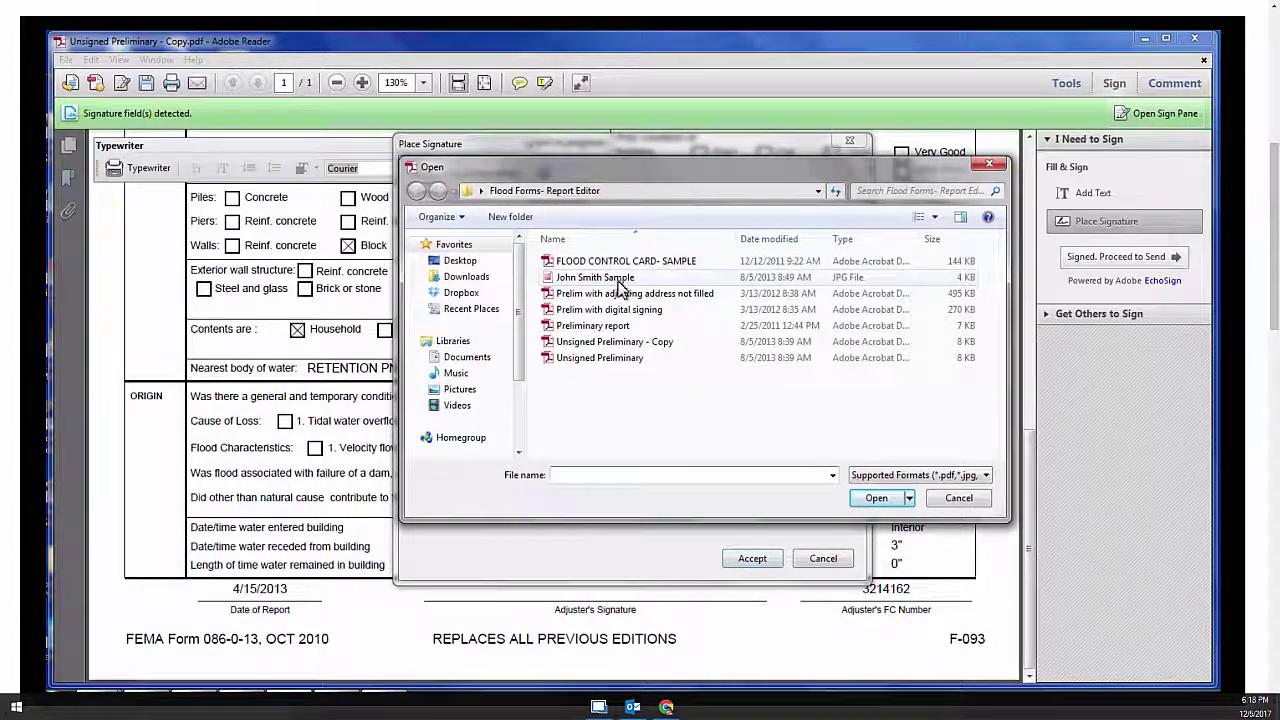
{"action": "left_click", "coordinate": [622, 279]}
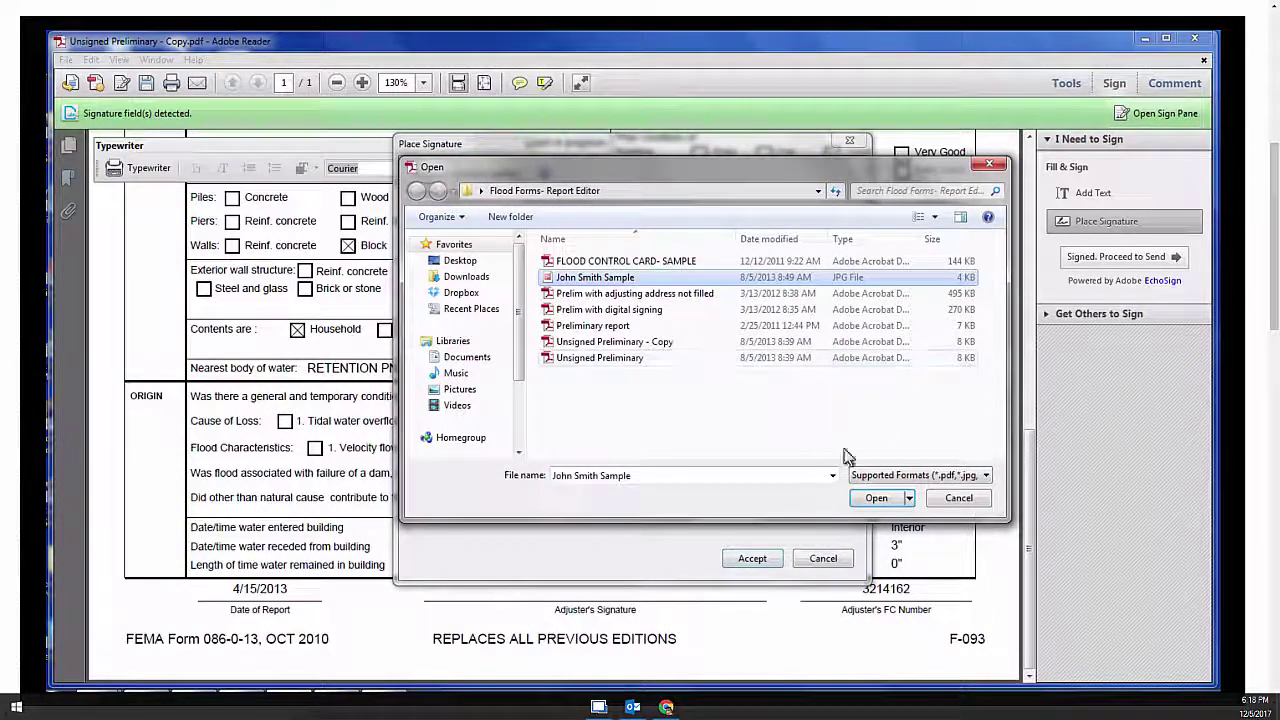
{"action": "left_click", "coordinate": [875, 499]}
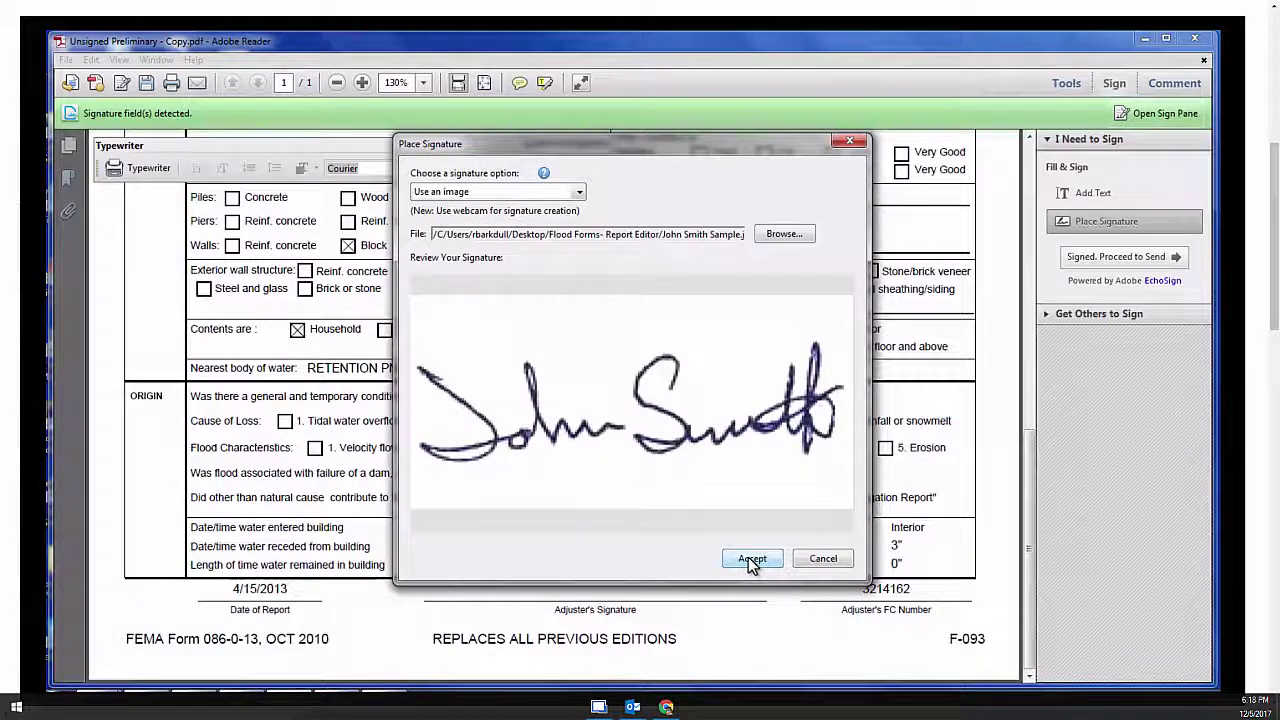
{"action": "left_click", "coordinate": [752, 559]}
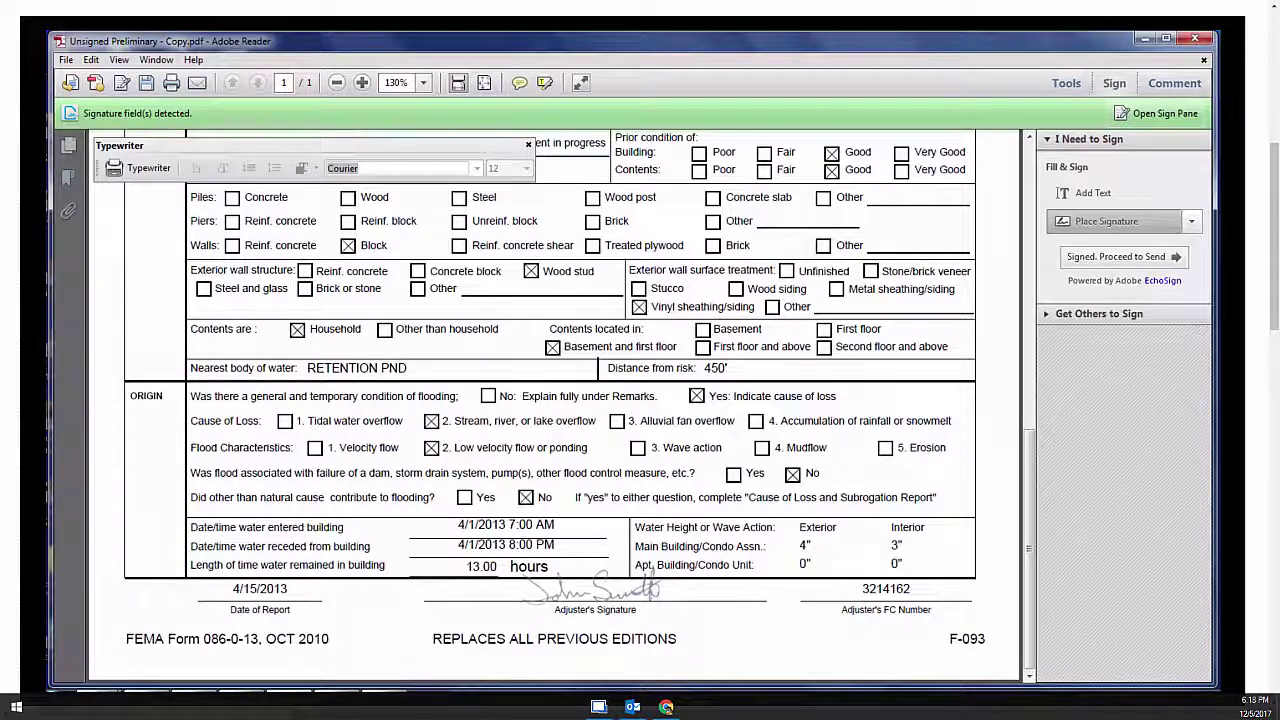
Place the signature on the Adjuster's Signature line, nudged slightly right and down
{"action": "left_click", "coordinate": [597, 582]}
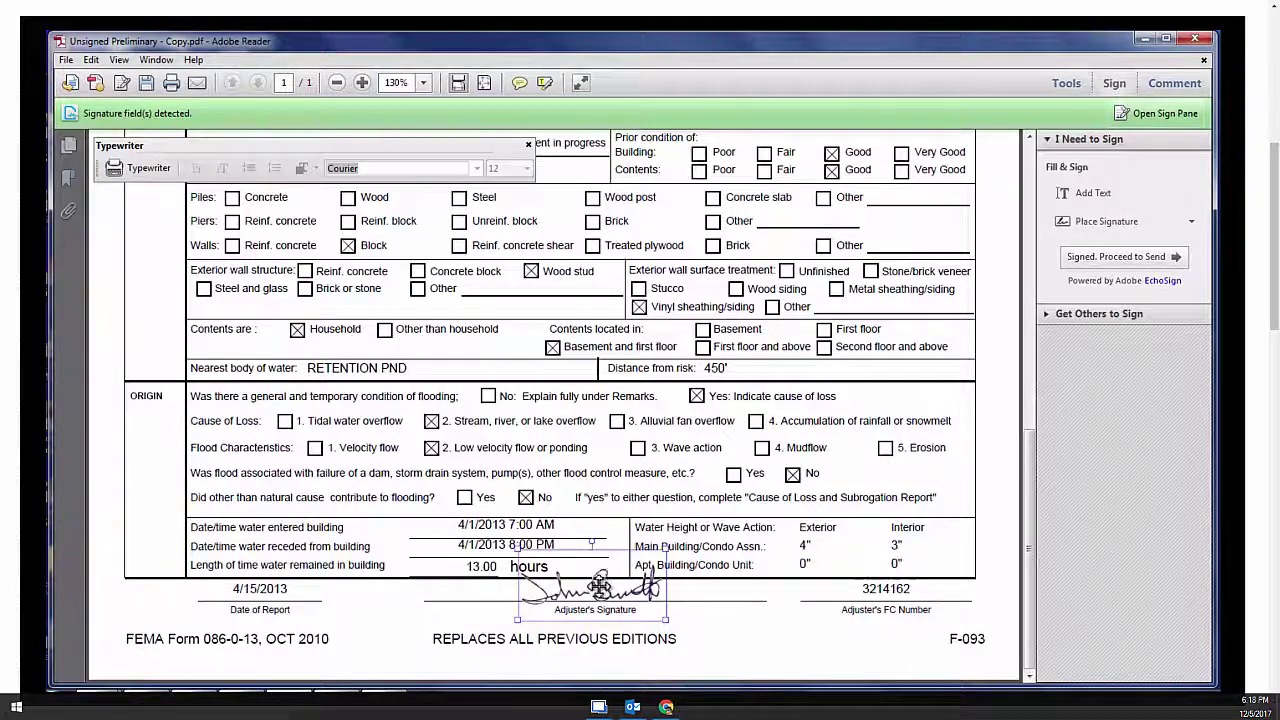
{"action": "mouse_move", "coordinate": [597, 582]}
{"action": "left_mouse_down"}
{"action": "mouse_move", "coordinate": [615, 590]}
{"action": "mouse_move", "coordinate": [592, 589]}
{"action": "left_mouse_up"}
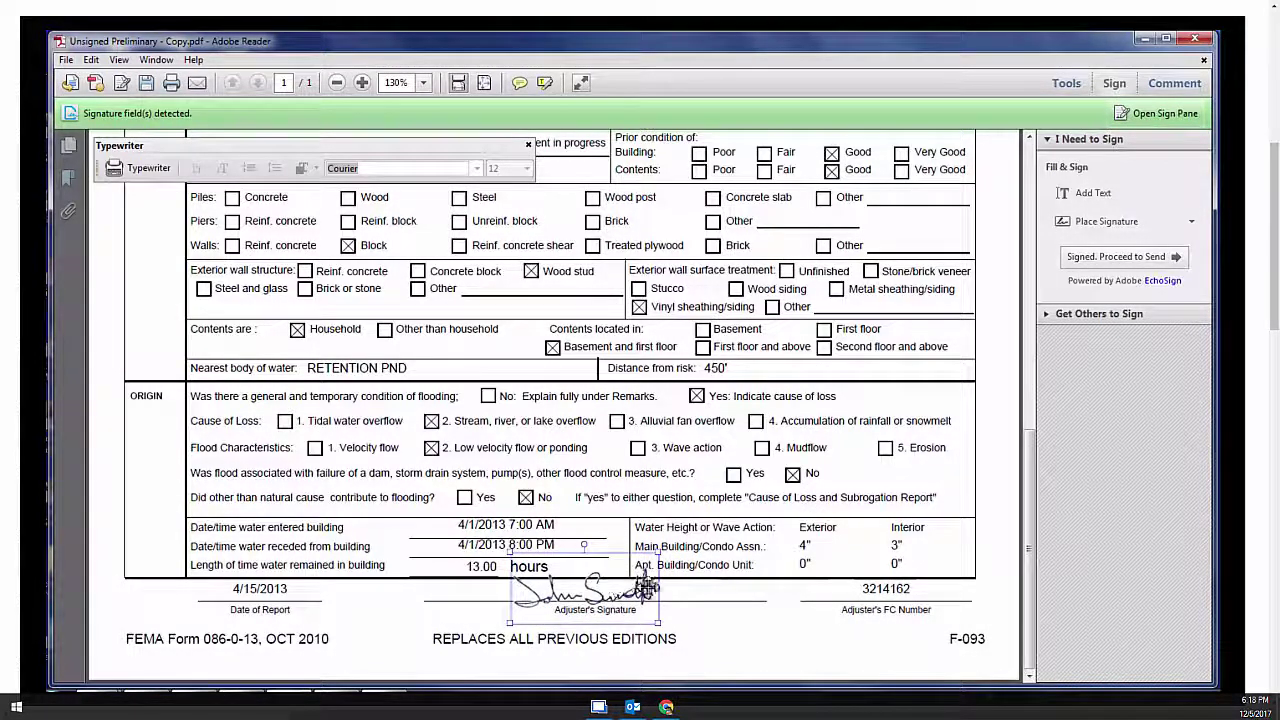
{"action": "left_click", "coordinate": [716, 602]}
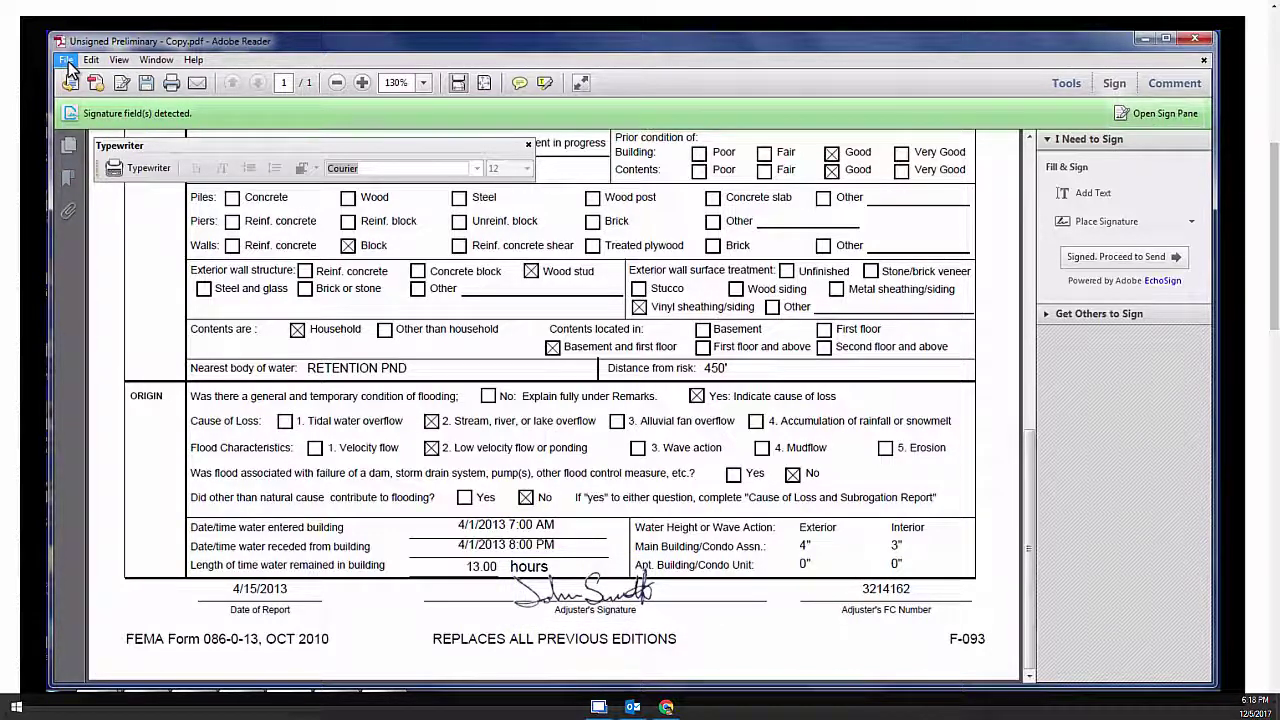
Save the signed form as 'Unsigned Preliminary - Copy-signed'
{"action": "left_click", "coordinate": [147, 88]}
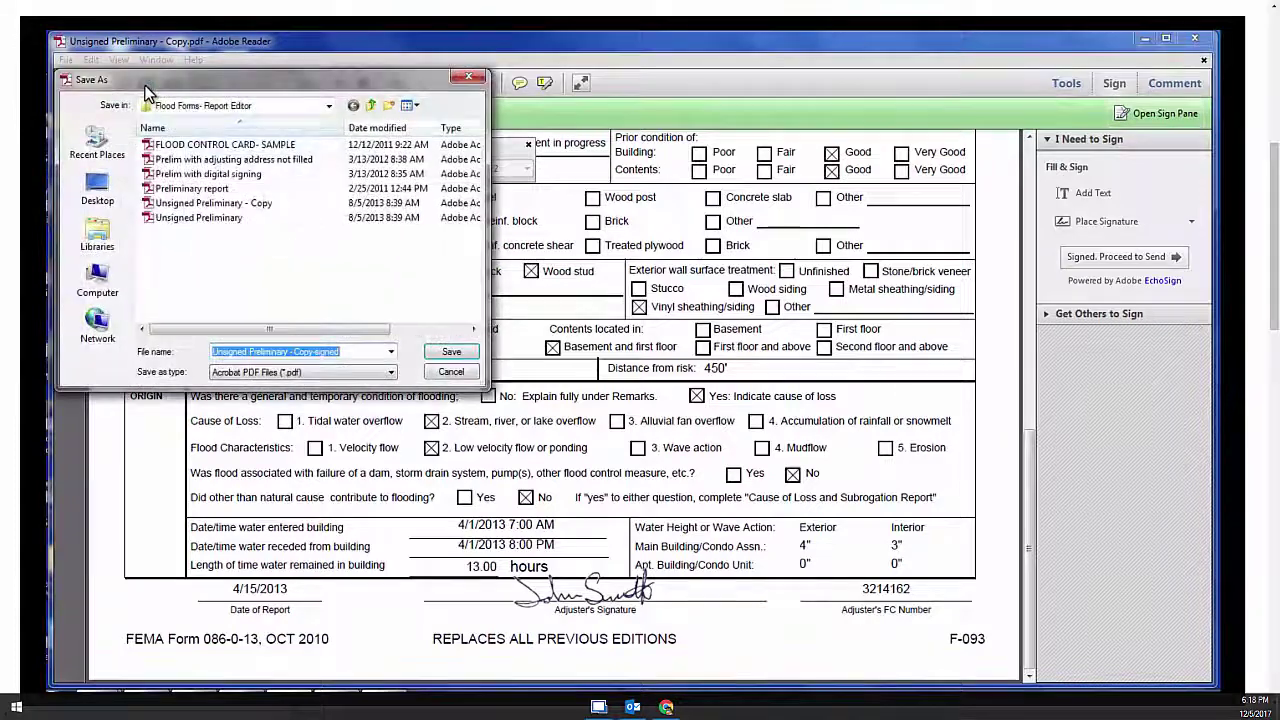
{"action": "left_click", "coordinate": [443, 353]}
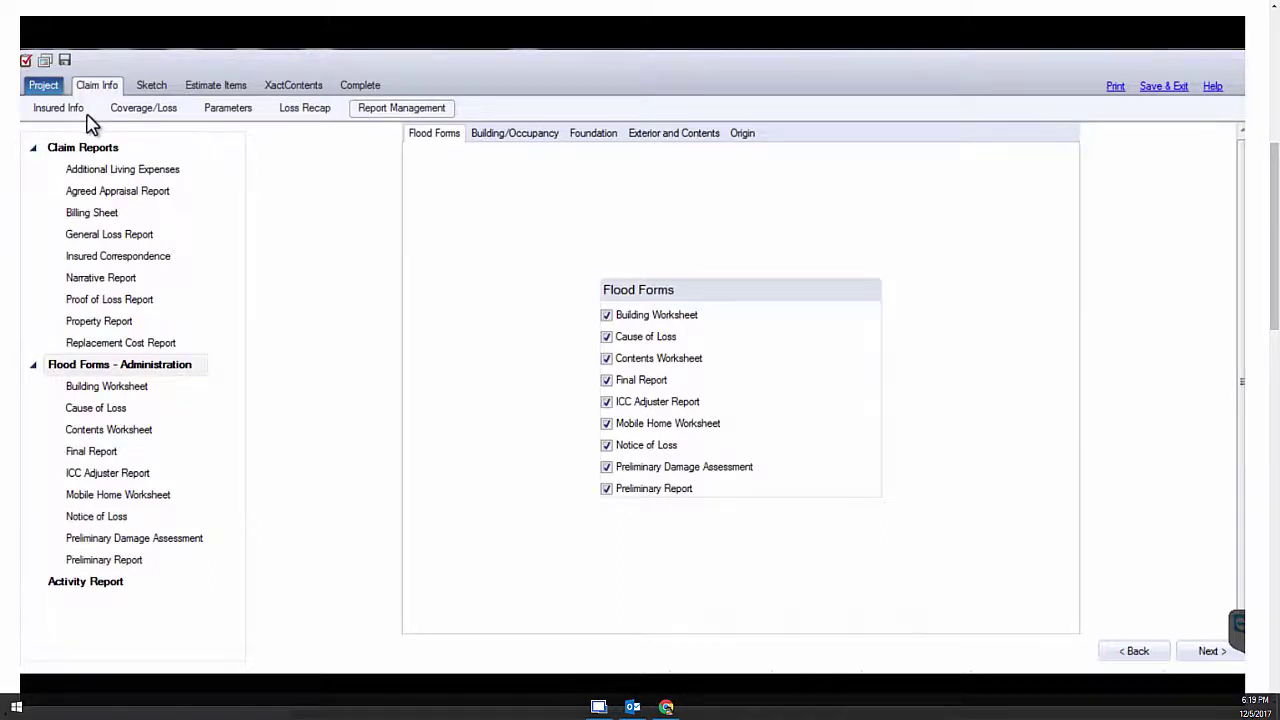
Enter Flood Zone AE under Building/Occupancy and display the Origin water-height details
{"action": "left_click", "coordinate": [62, 108]}
{"action": "left_click", "coordinate": [535, 140]}
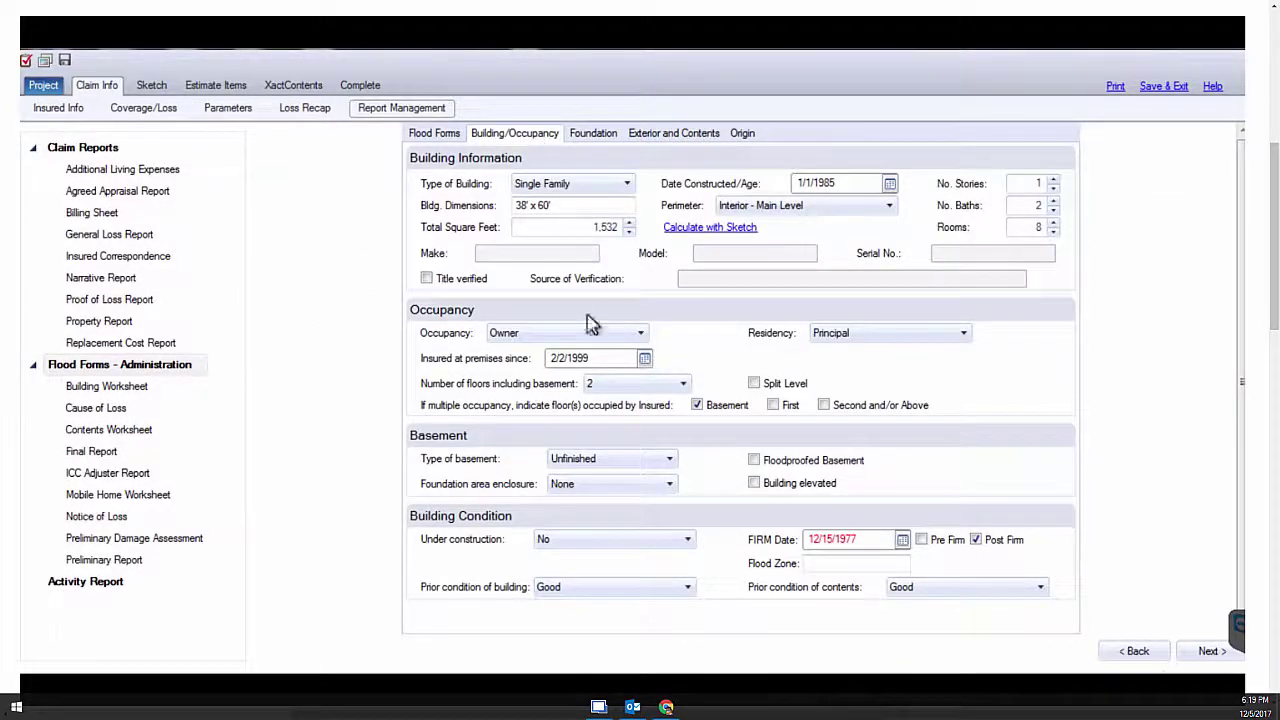
{"action": "left_click", "coordinate": [812, 563]}
{"action": "type", "text": "AE"}
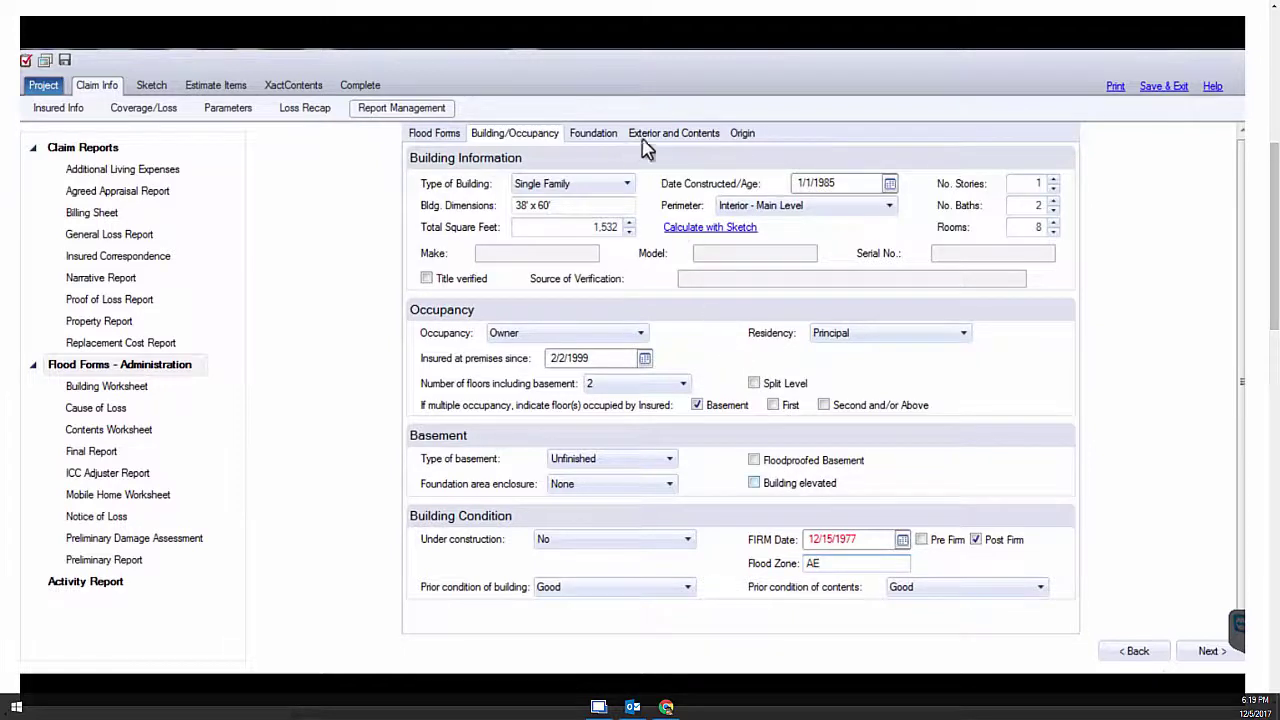
{"action": "left_click", "coordinate": [742, 140]}
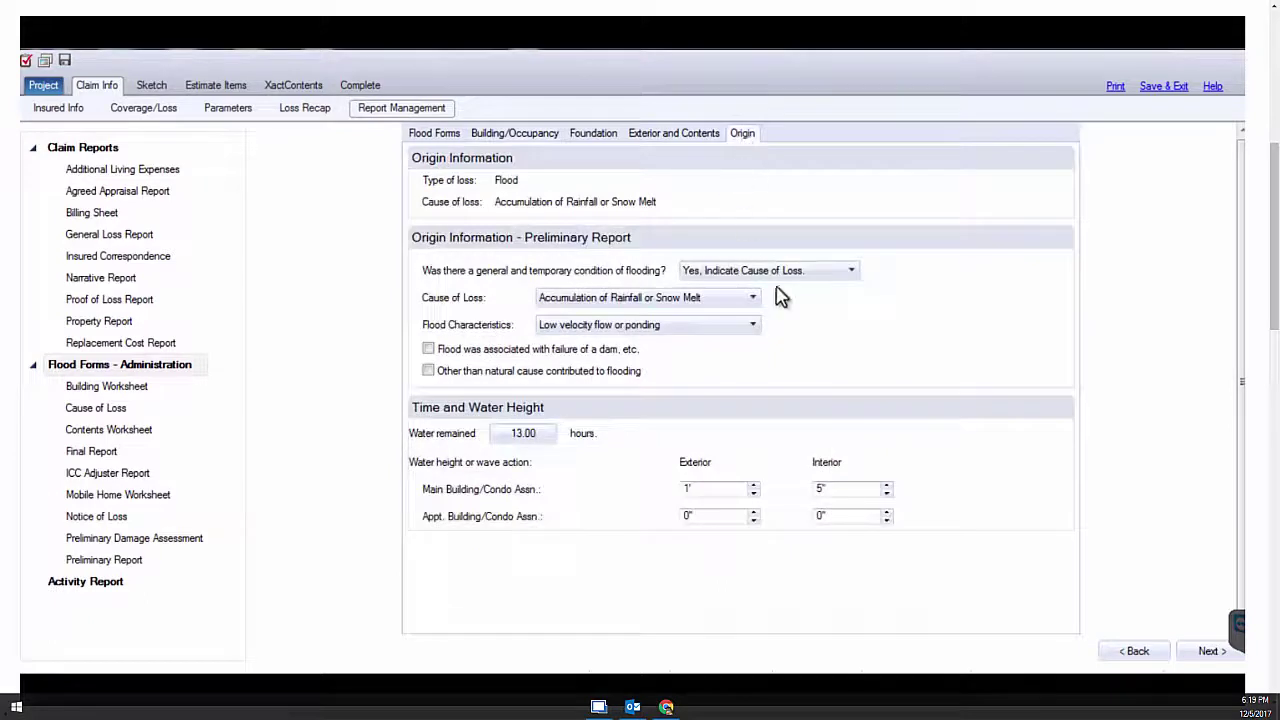